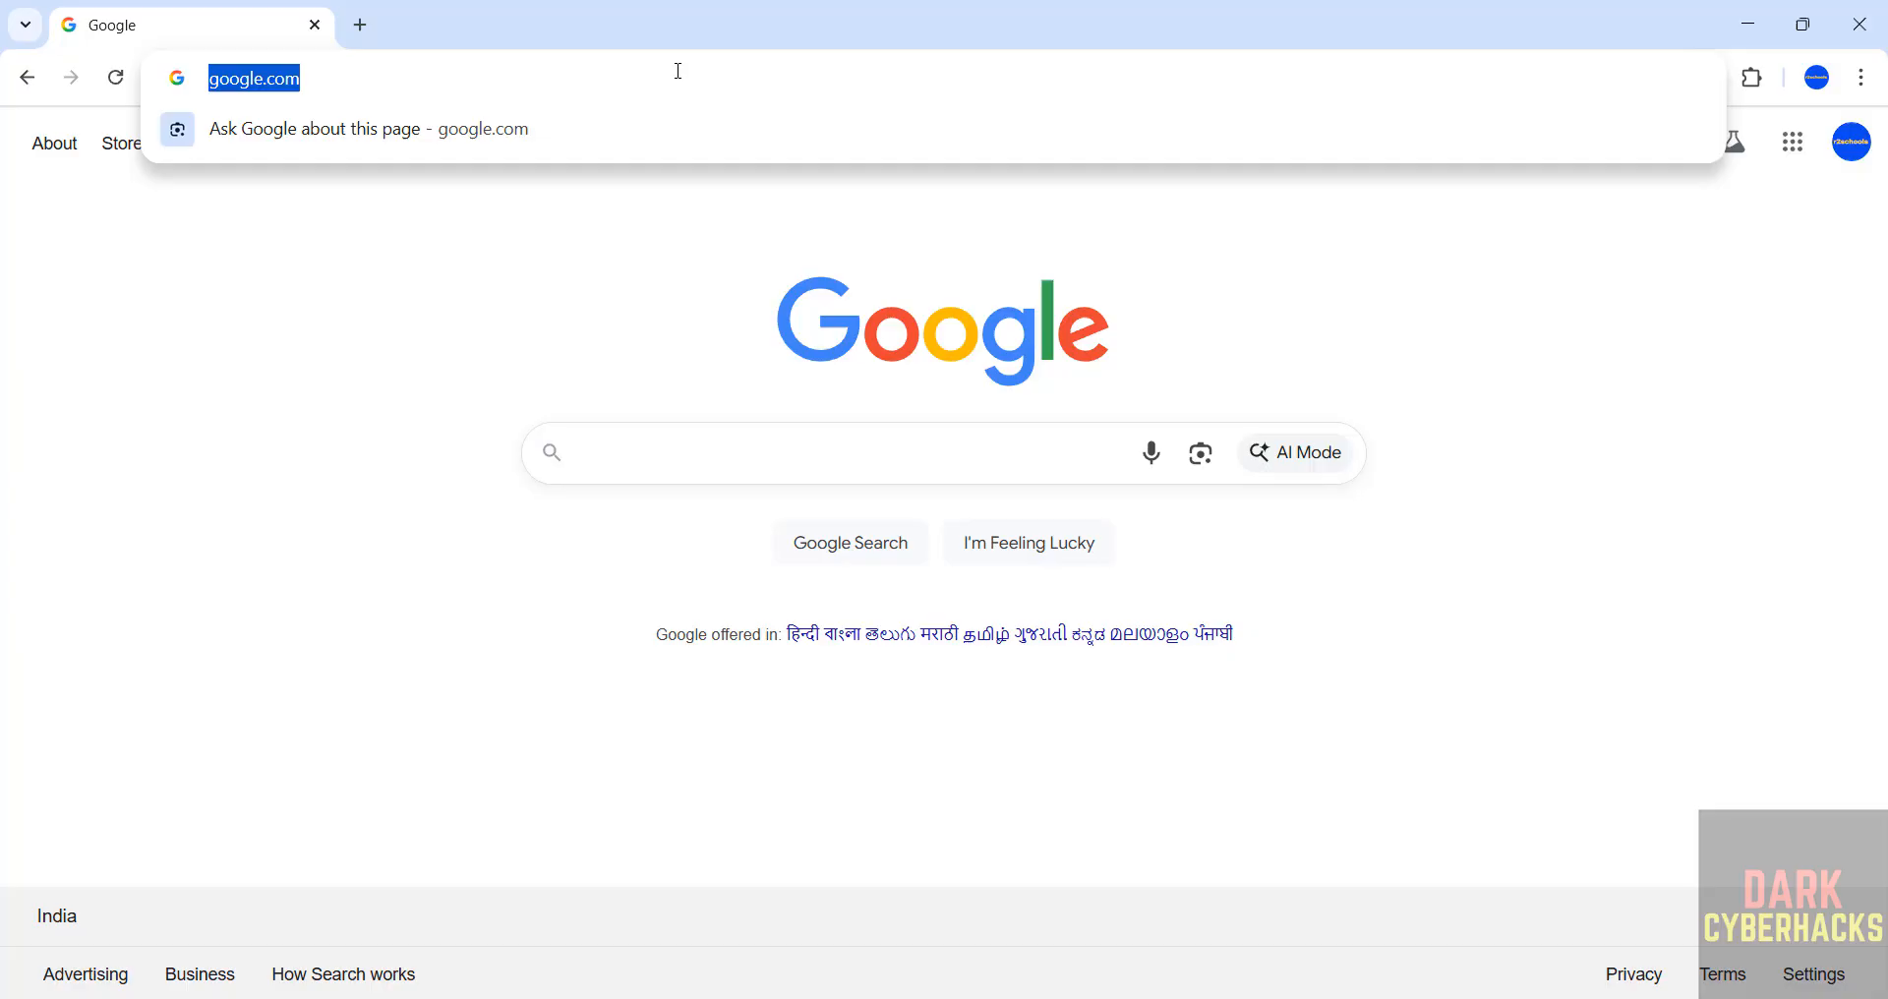
Open the Fedora Project website at fedoraproject.org.
type("fedoraproject.org")
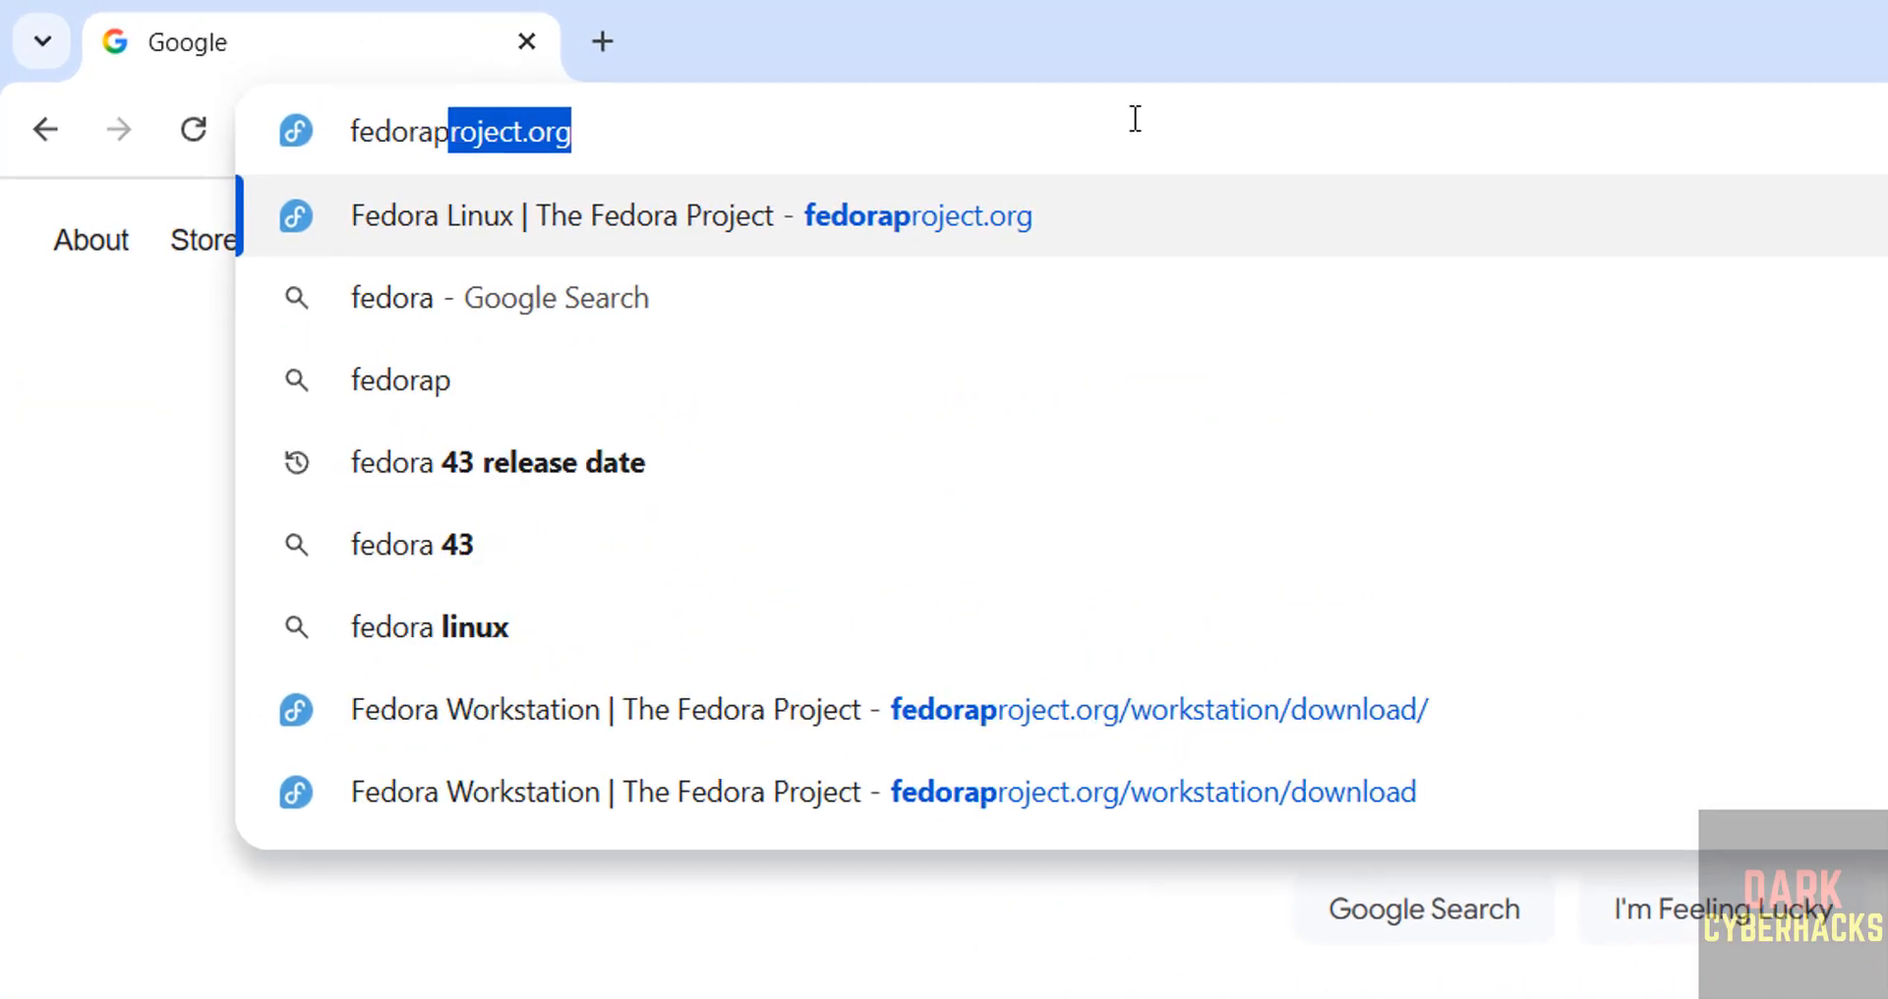
key("BackSpace")
key("BackSpace")
type("roject.org")
key("Return")
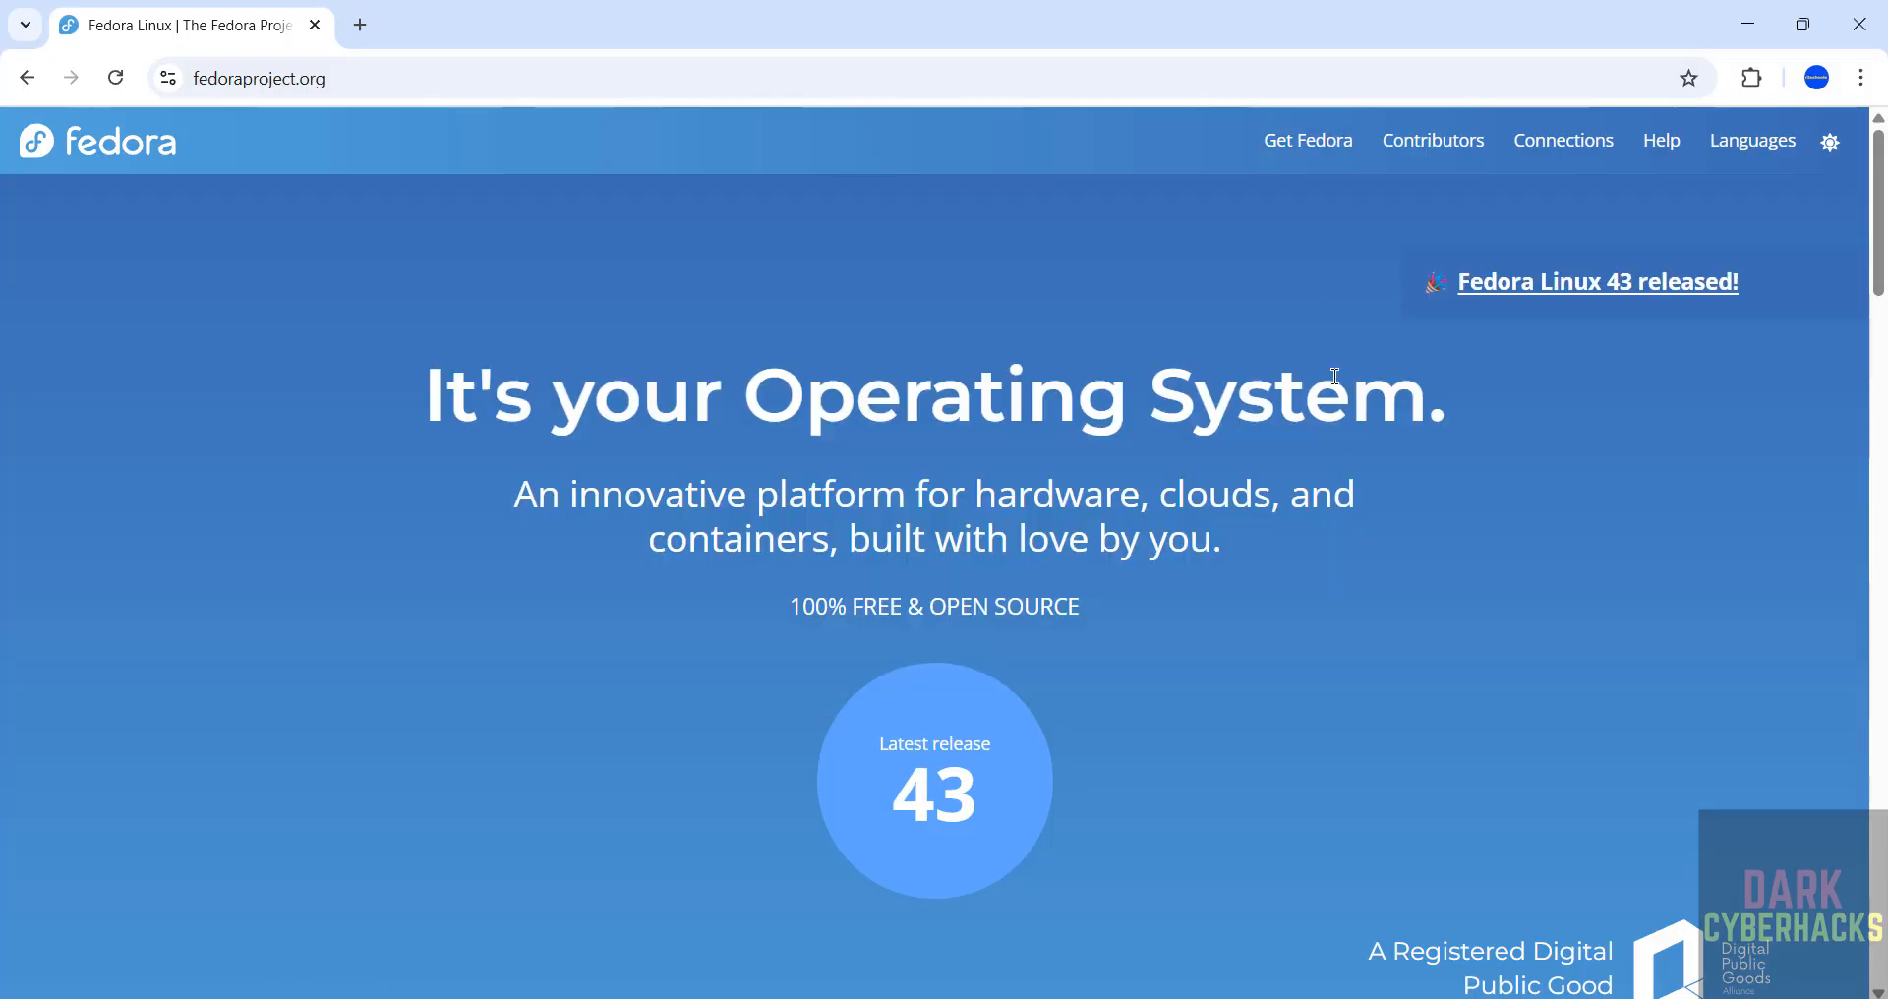
Go to the Fedora Server edition and open its download page.
mouse_move(1298, 140)
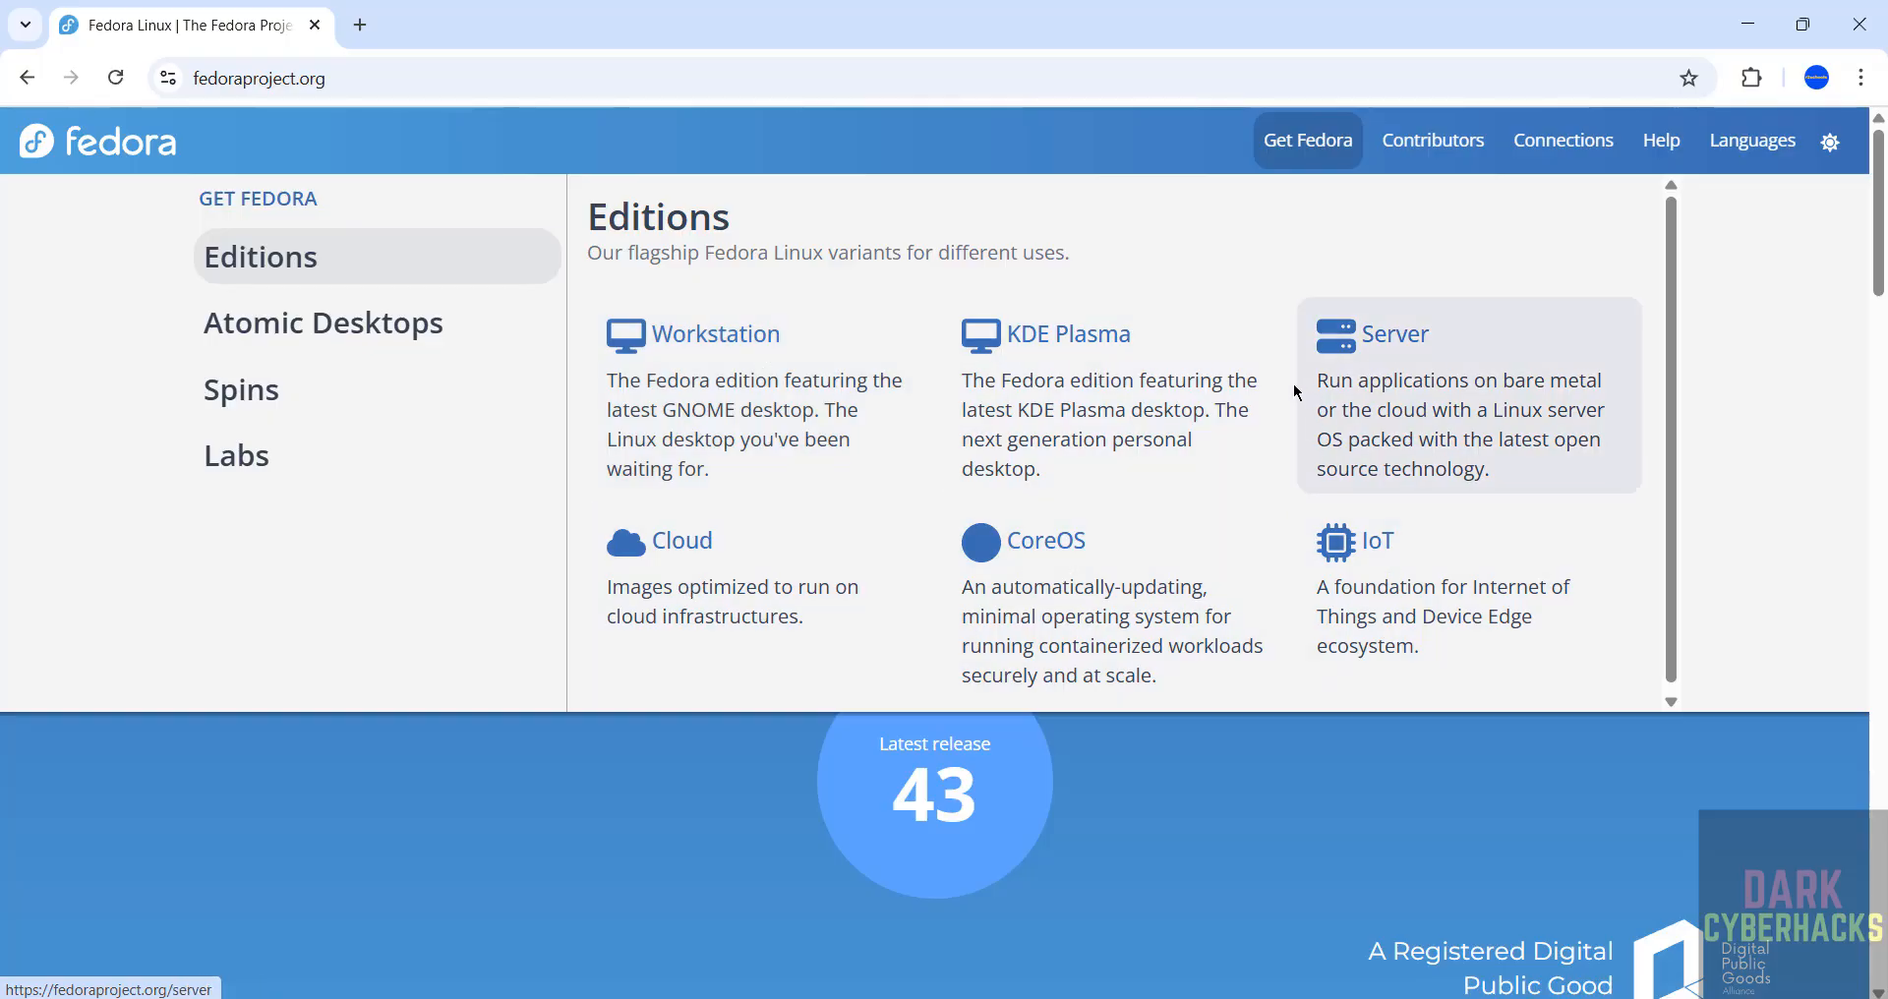
left_click(1374, 392)
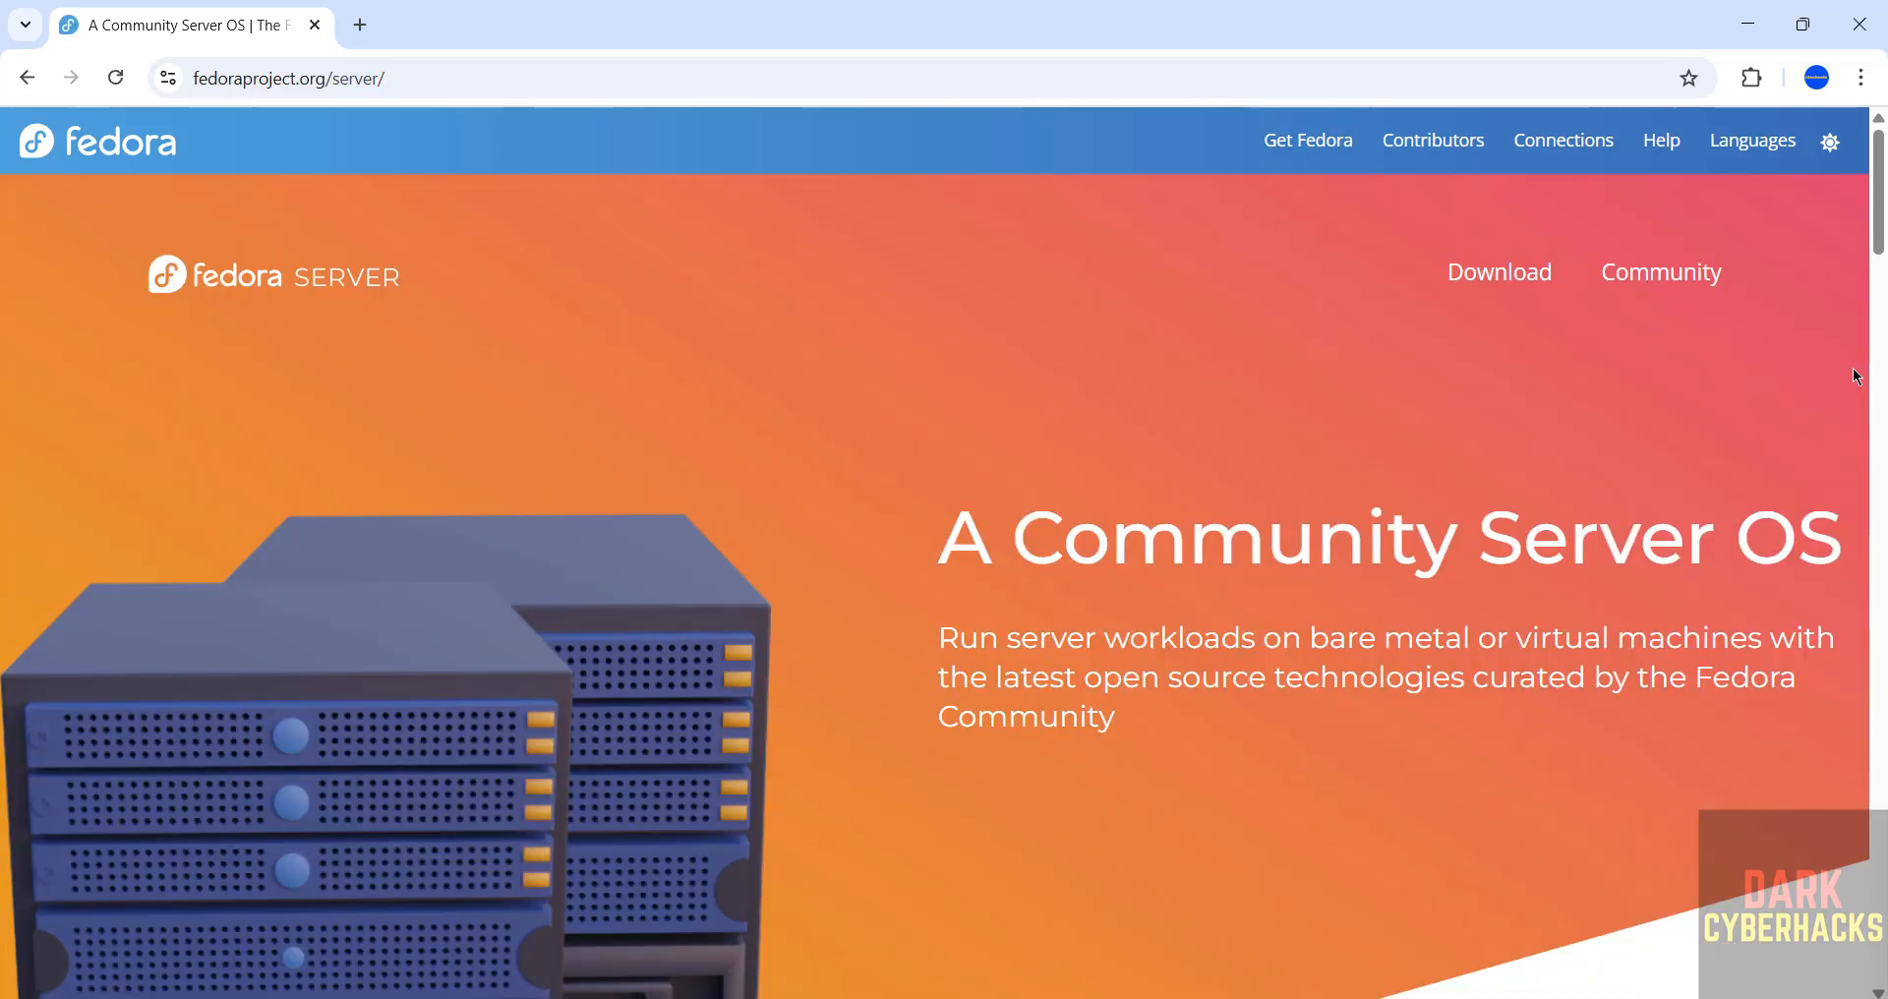
scroll(1874, 384, "down", 8)
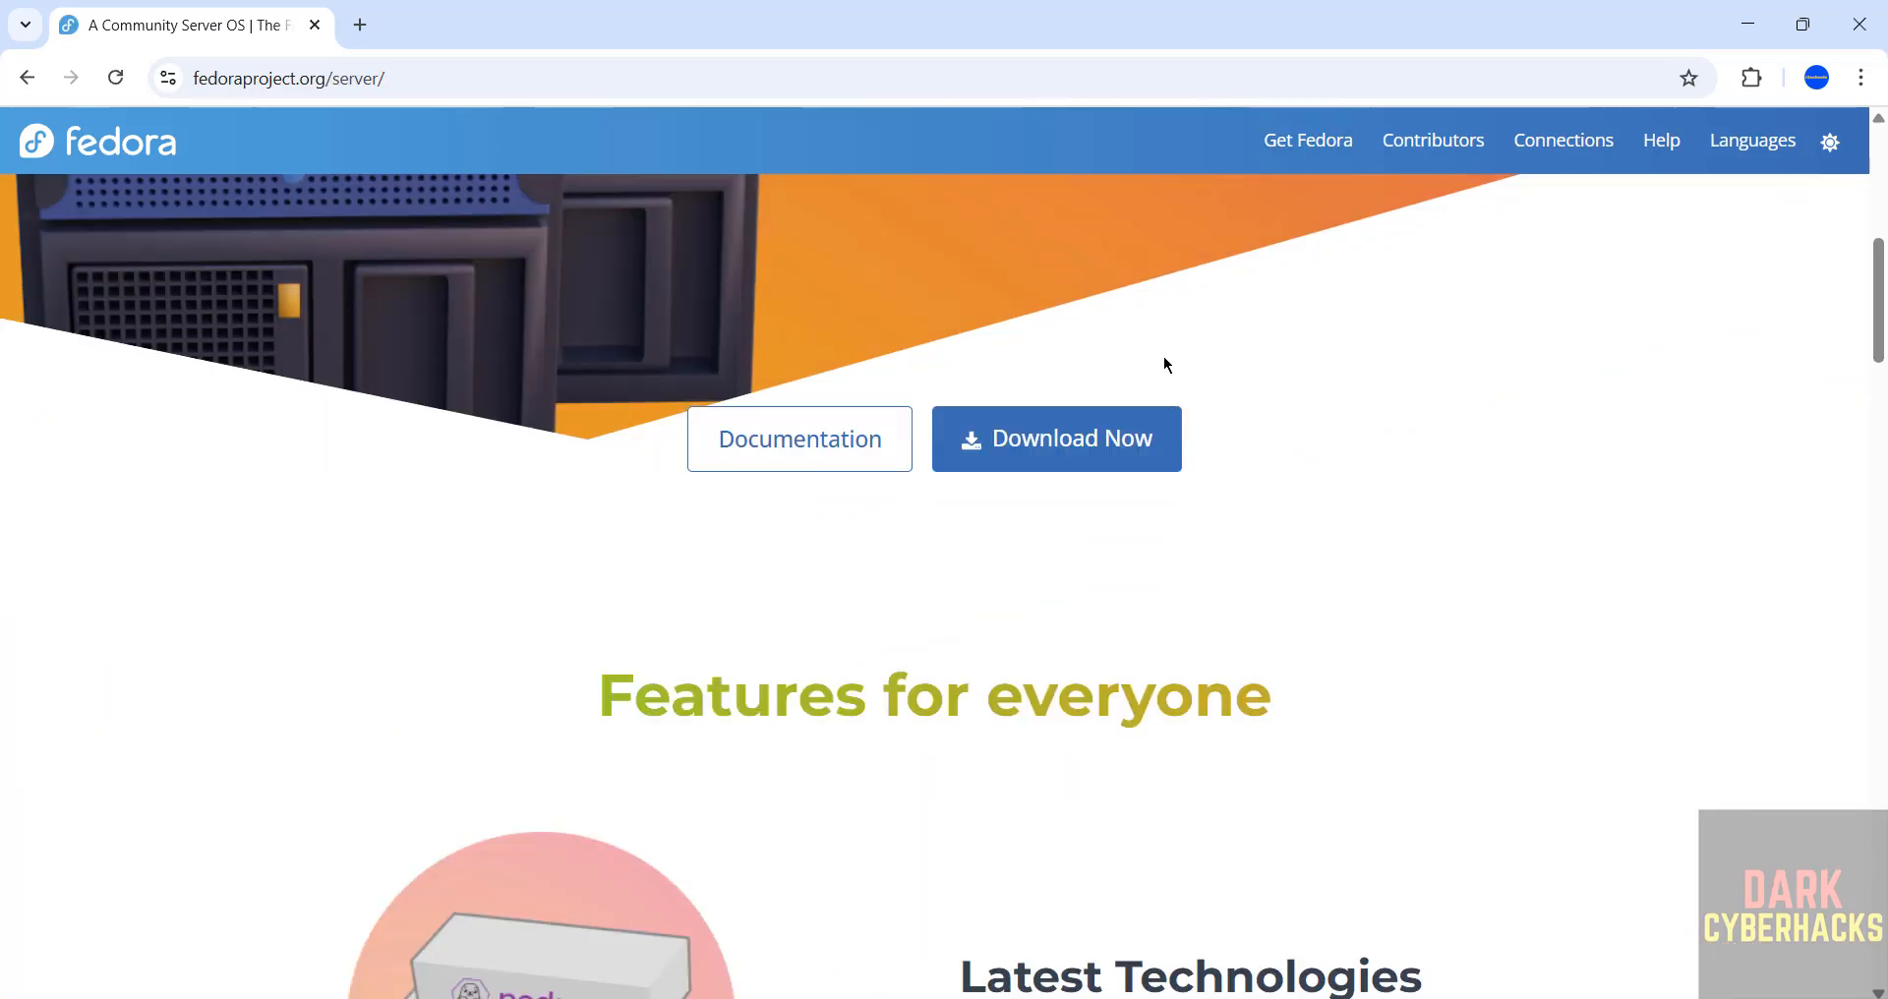
left_click(1024, 458)
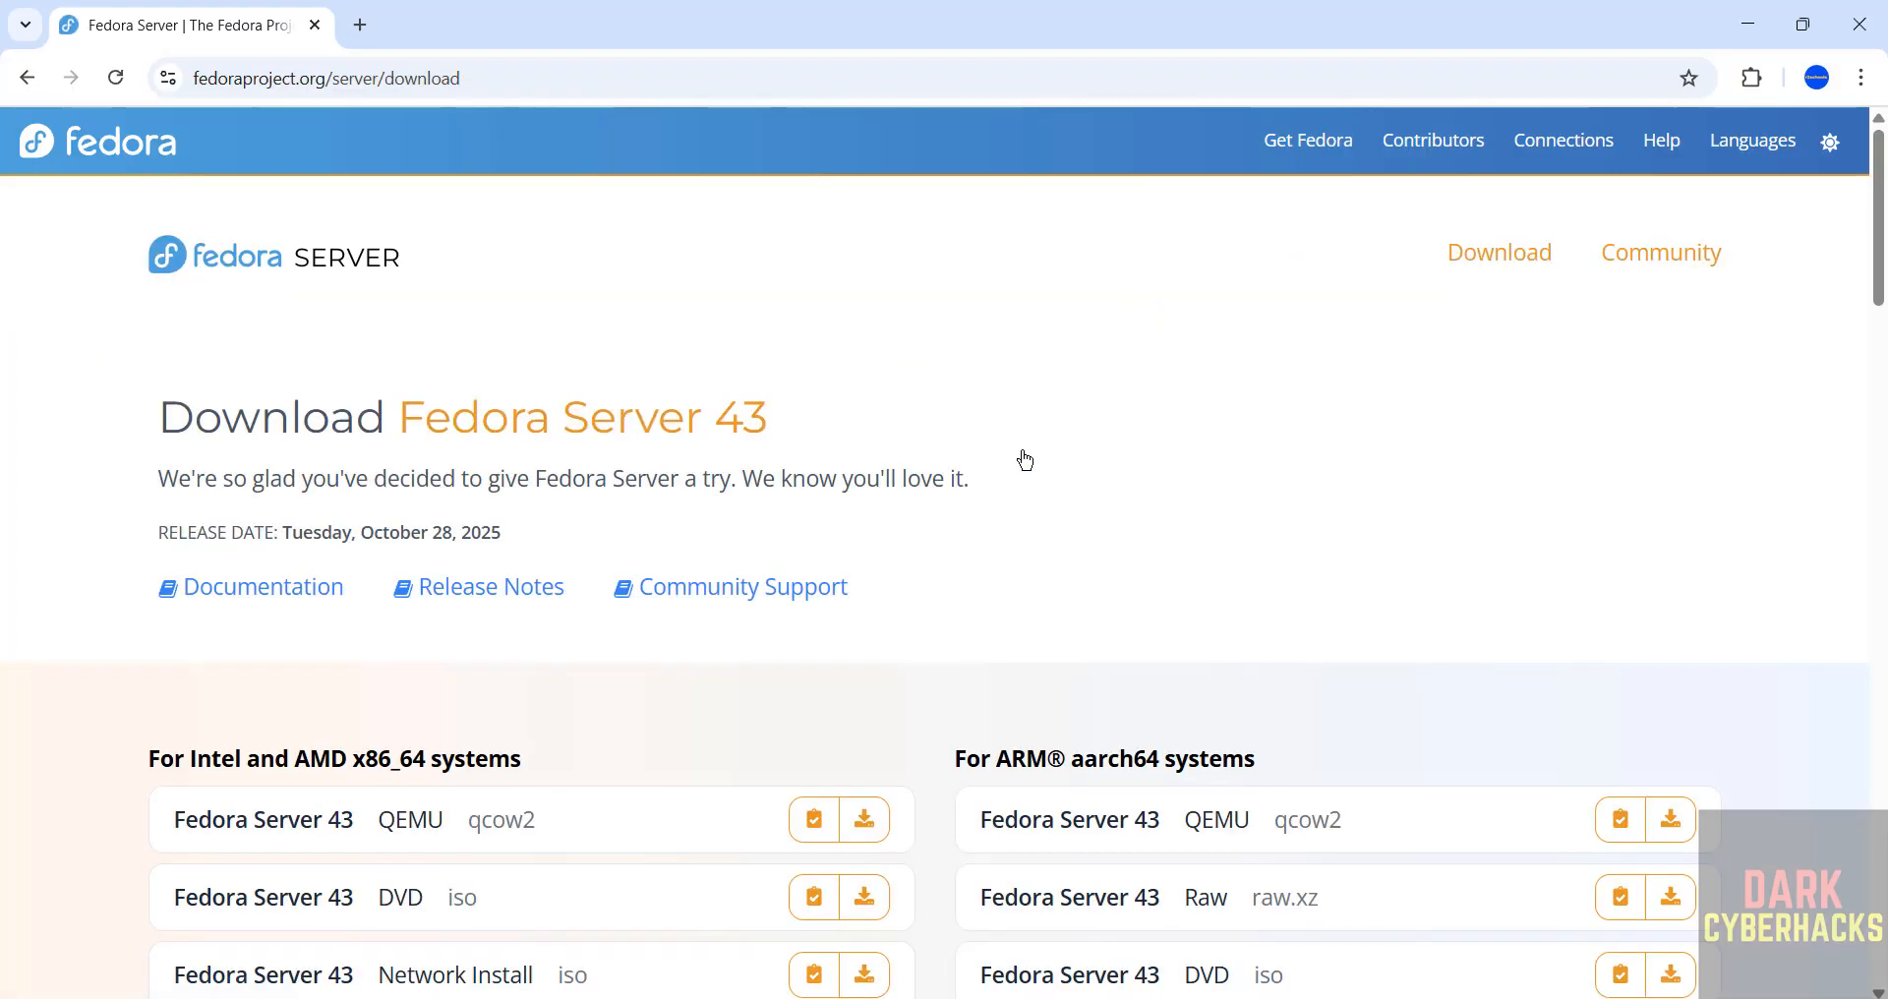
Start downloading the Fedora Server 43 DVD iso for Intel and AMD x86_64 systems and show the download history.
scroll(646, 710, "down", 2)
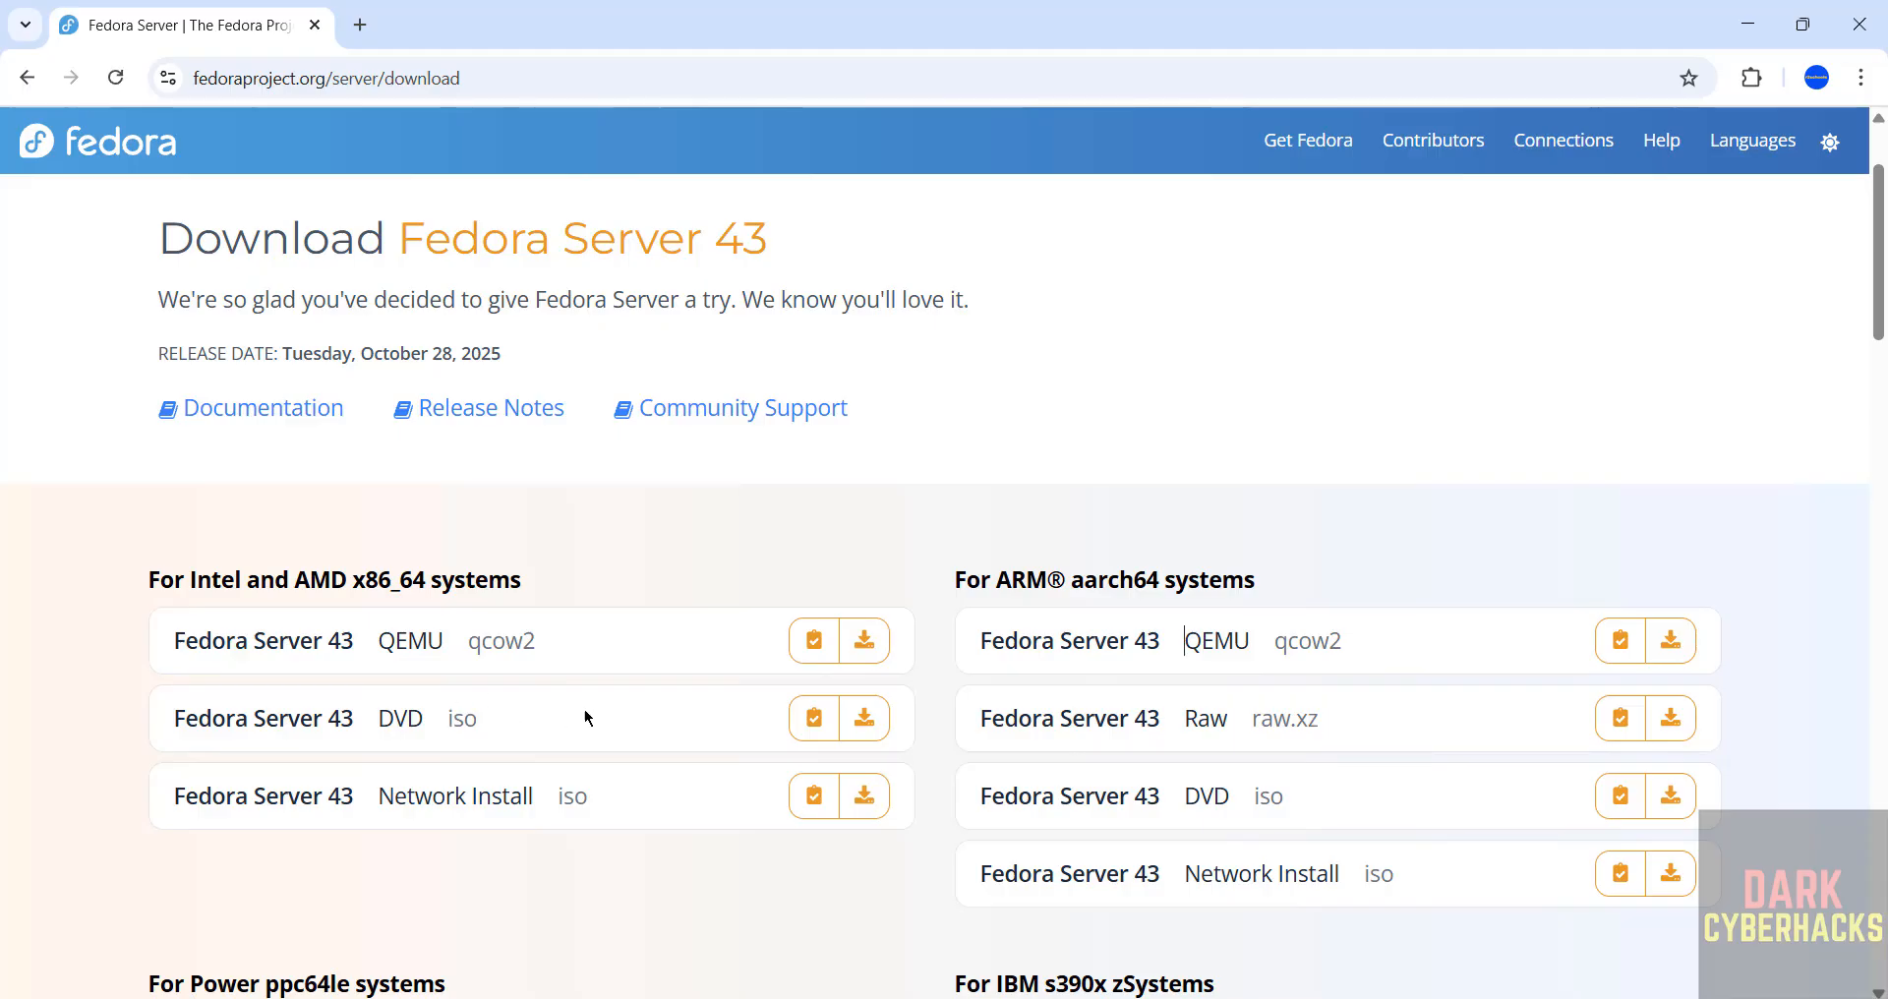
left_click(865, 719)
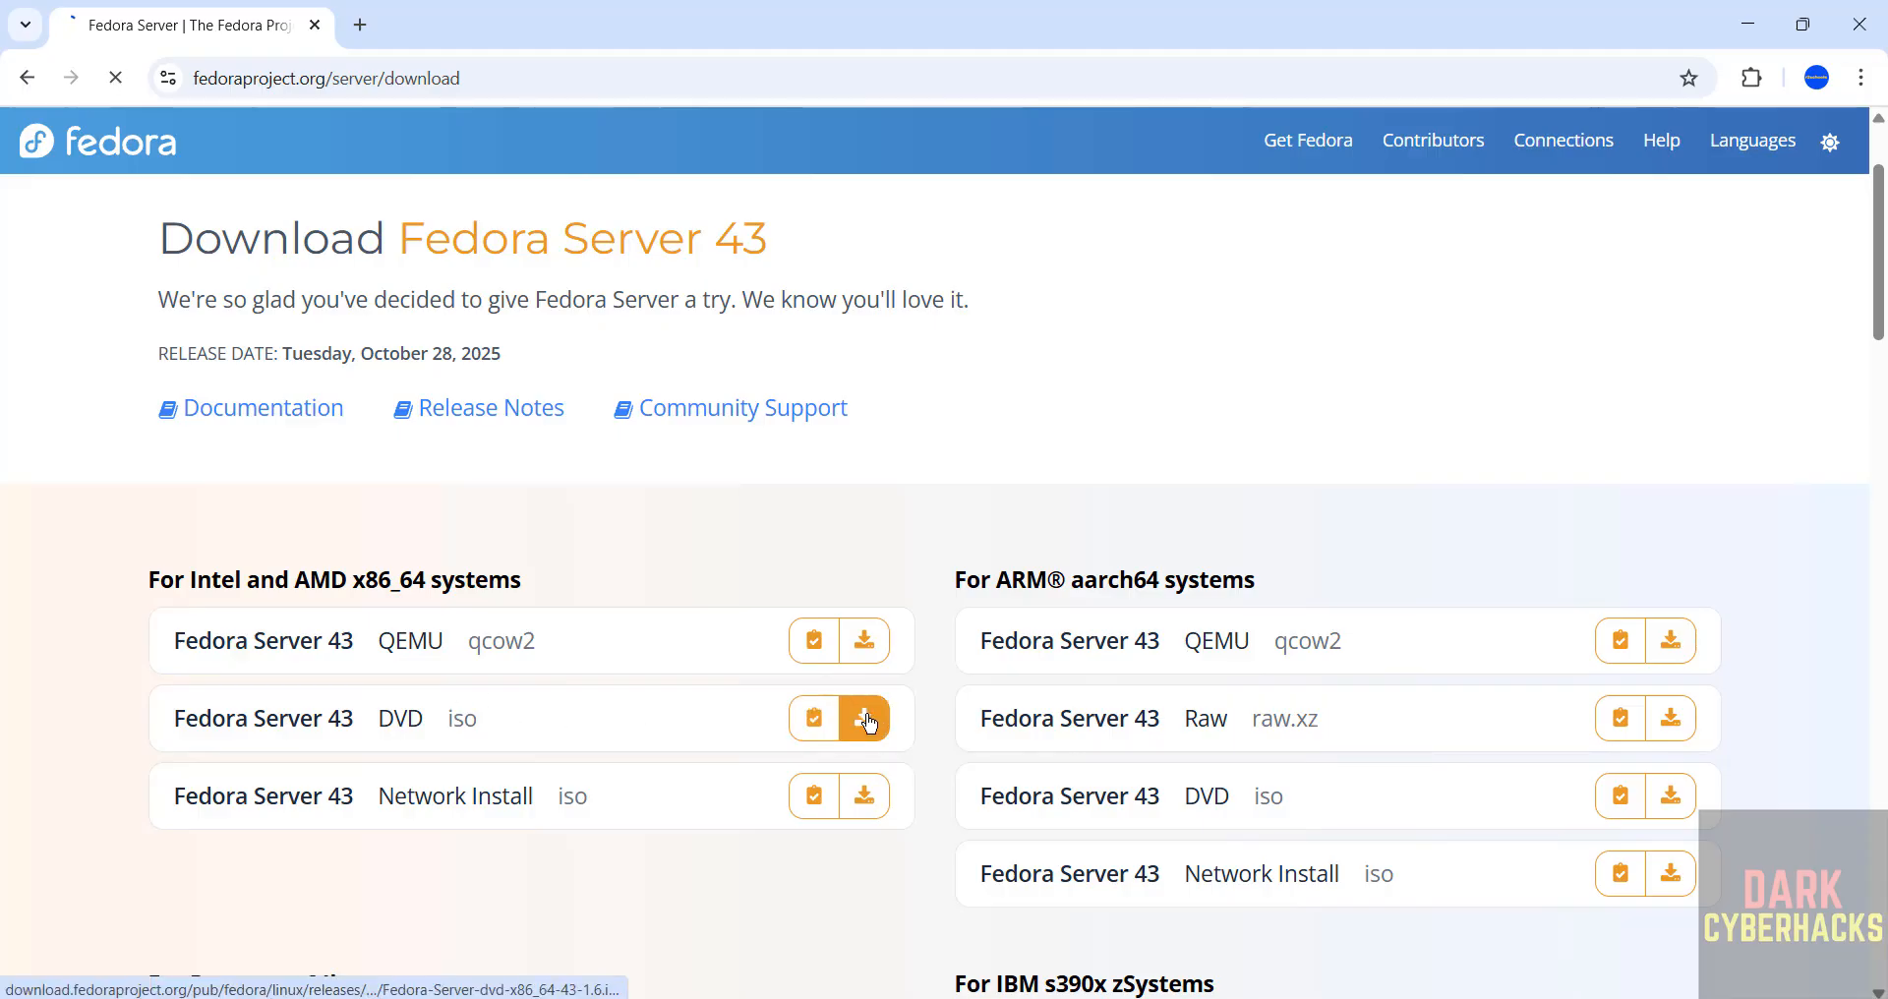
key("ctrl+j")
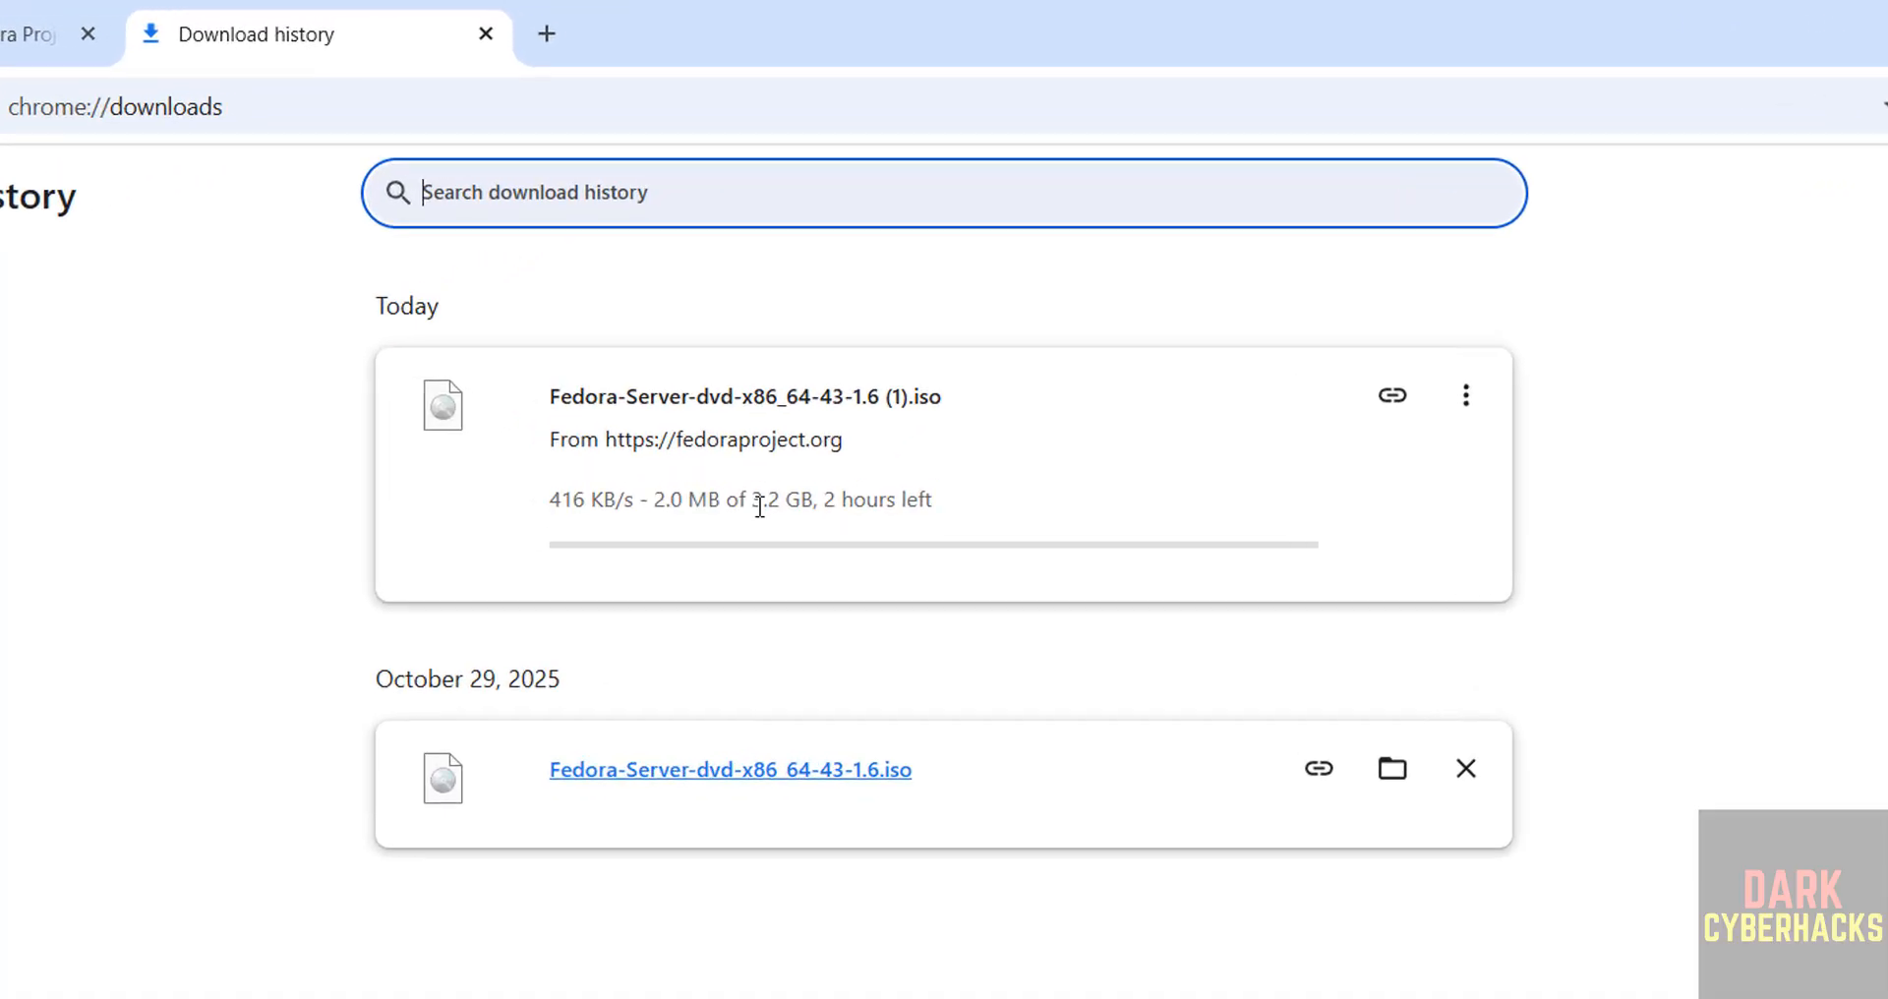
Cancel the running download of Fedora-Server-dvd-x86_64-43-1.6 (1).iso and remove its entry from the download history.
left_click(1483, 408)
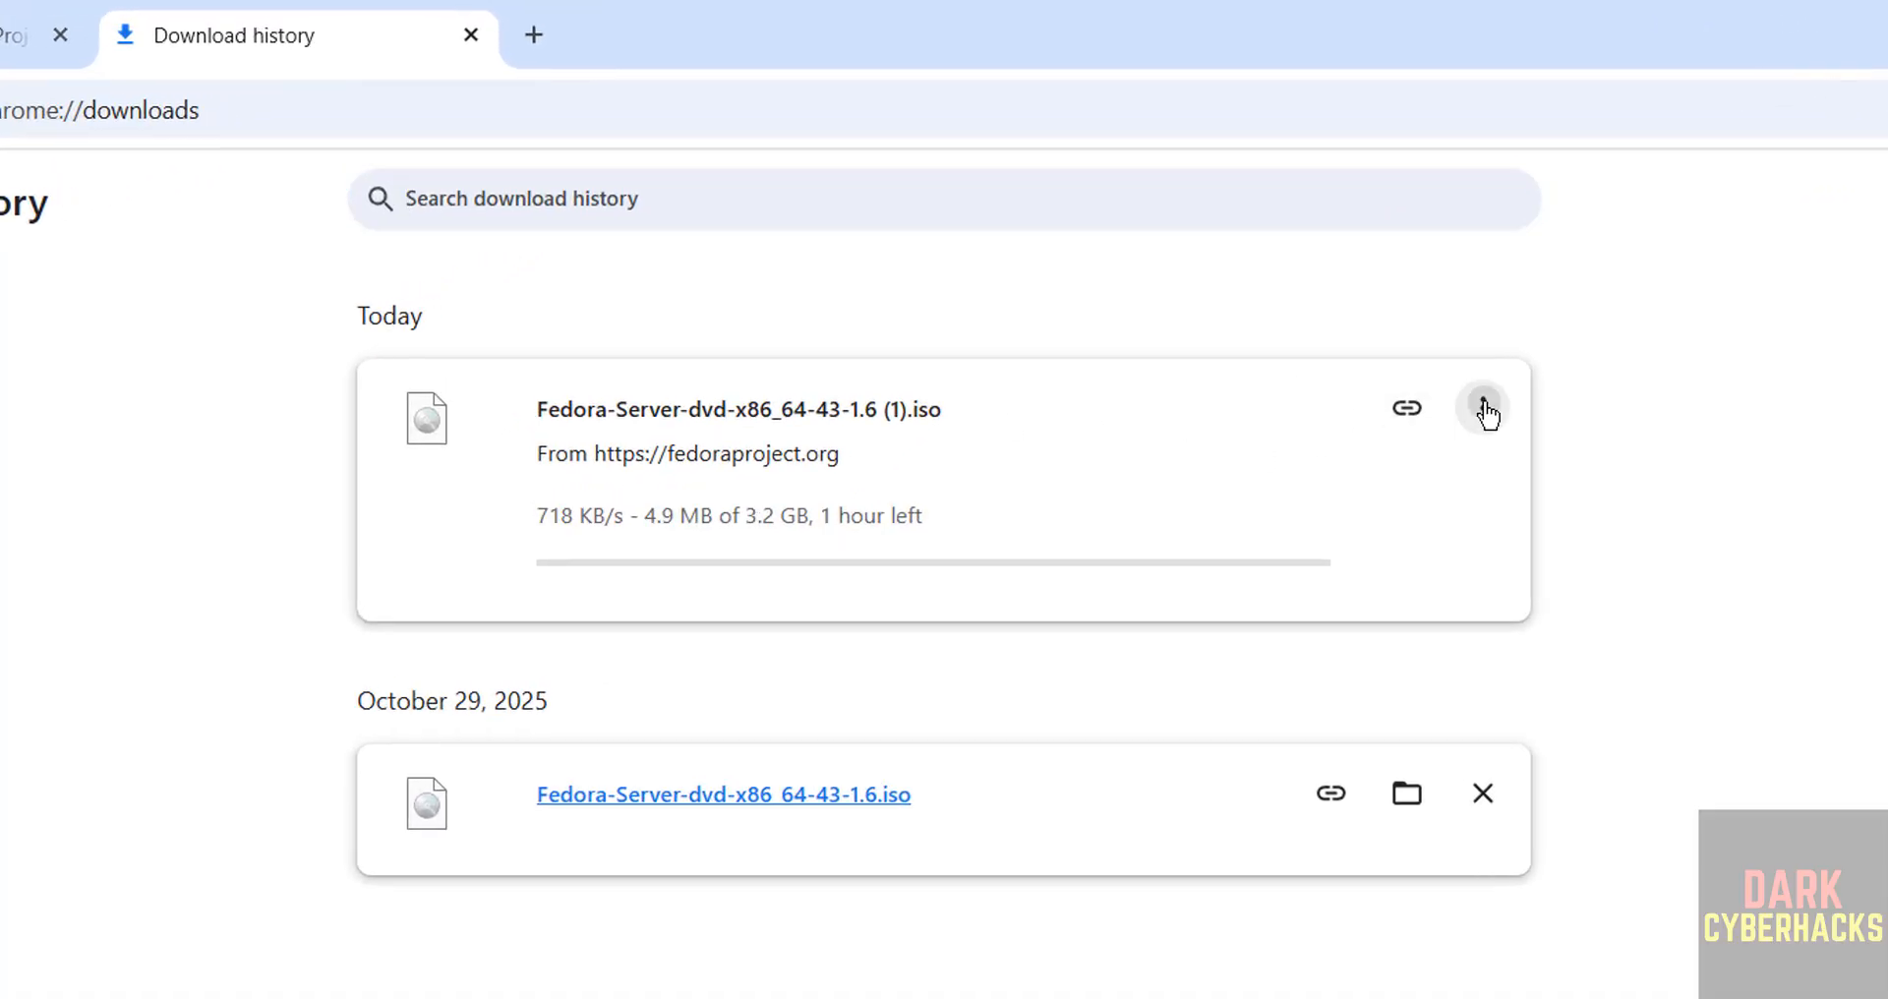
left_click(1431, 489)
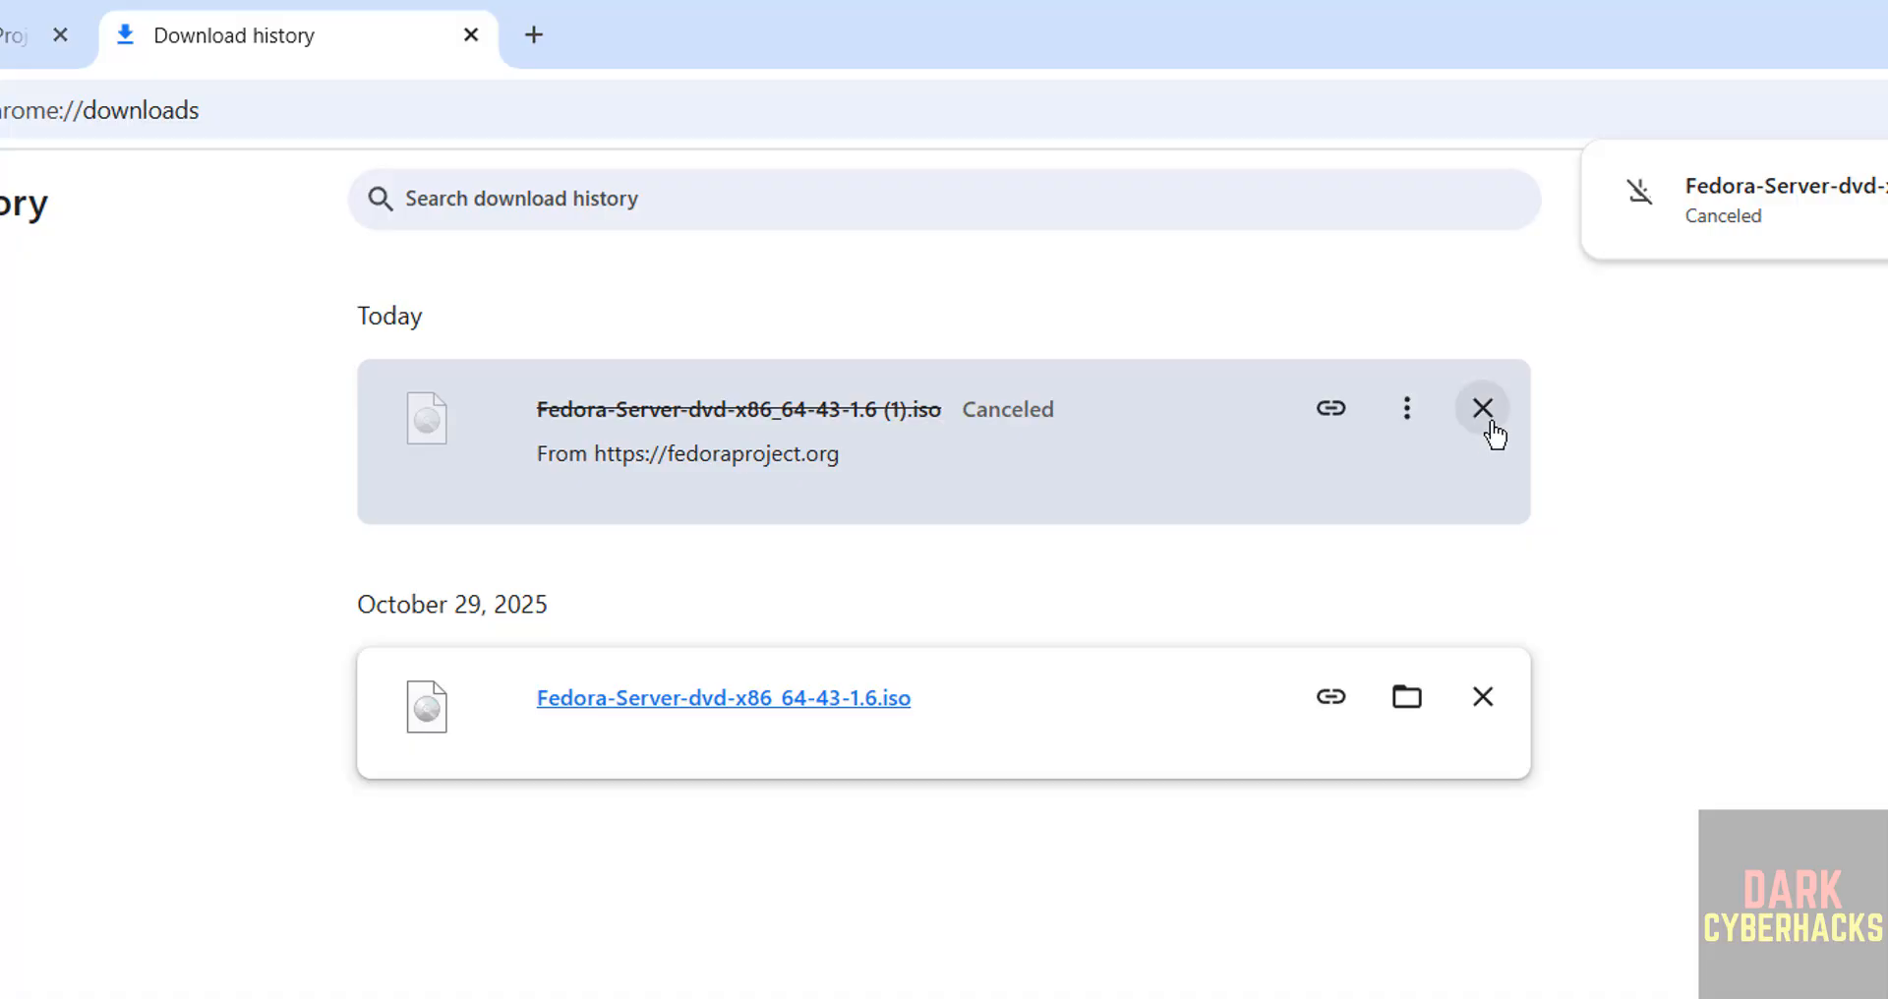
left_click(1485, 413)
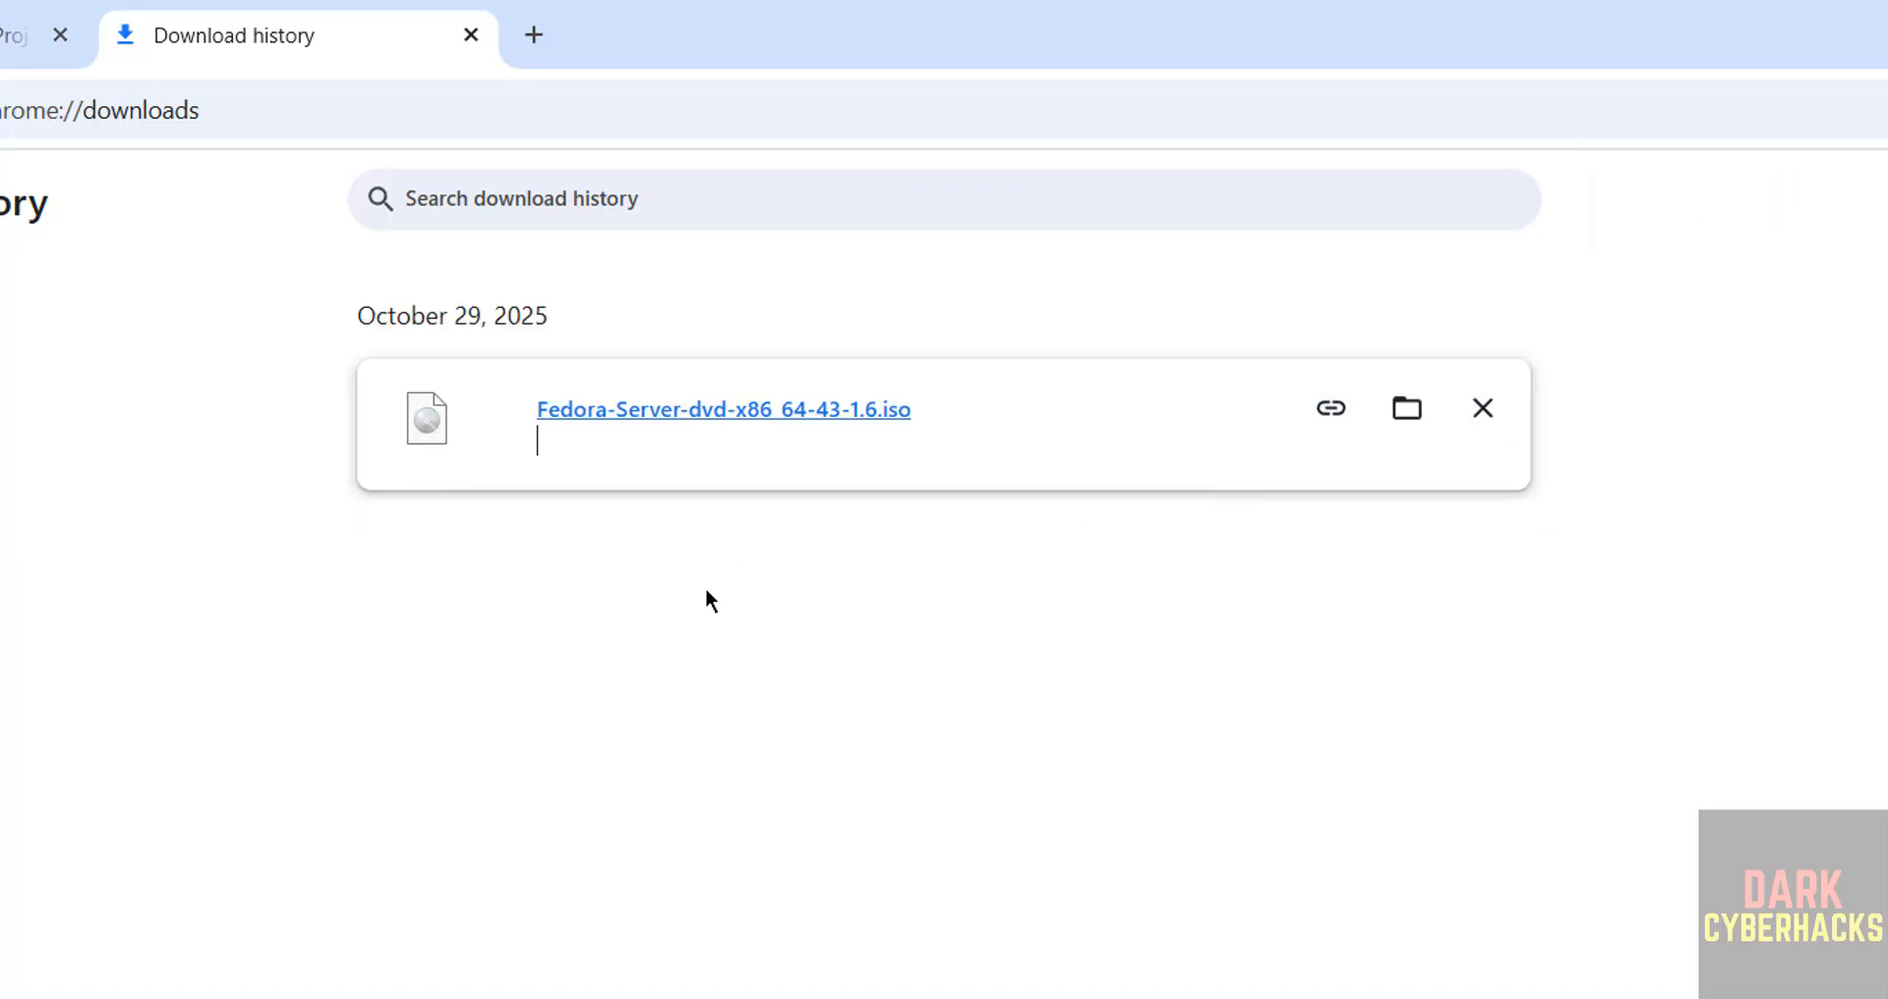
Switch to VMware Workstation Pro and start a new virtual machine with the Typical (recommended) configuration.
key("super")
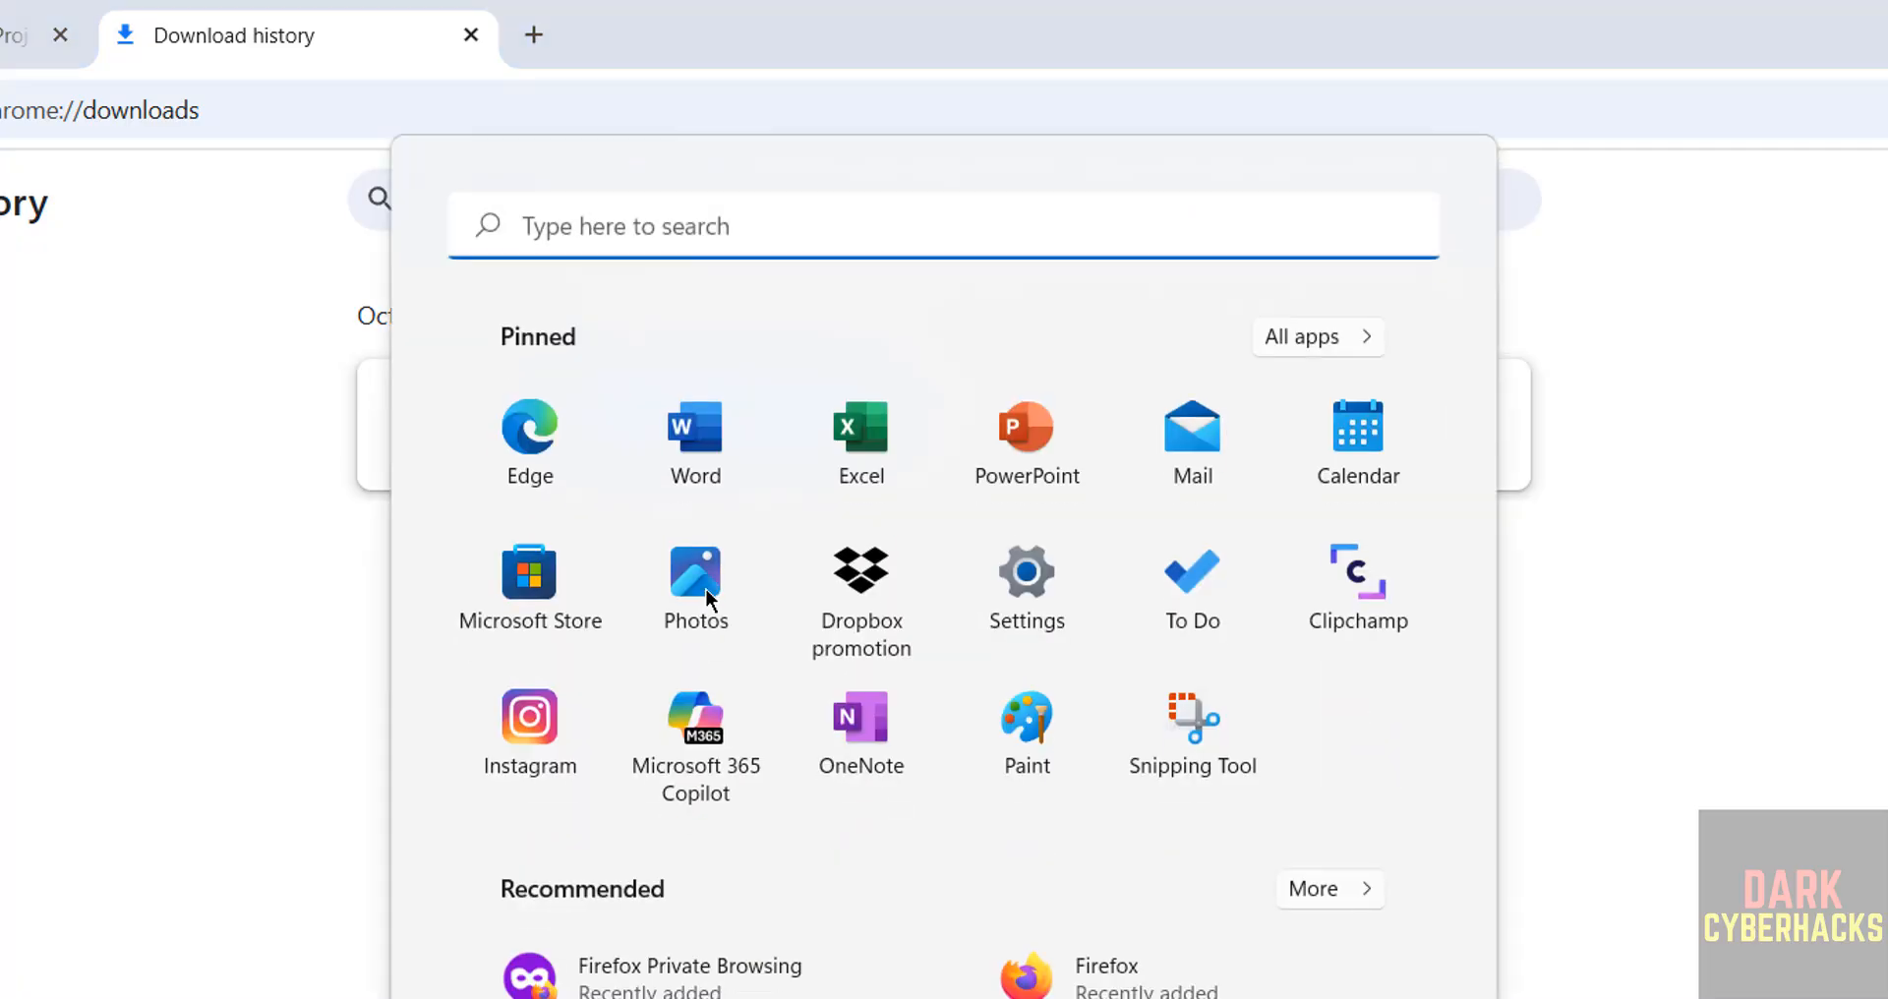
type("vmware")
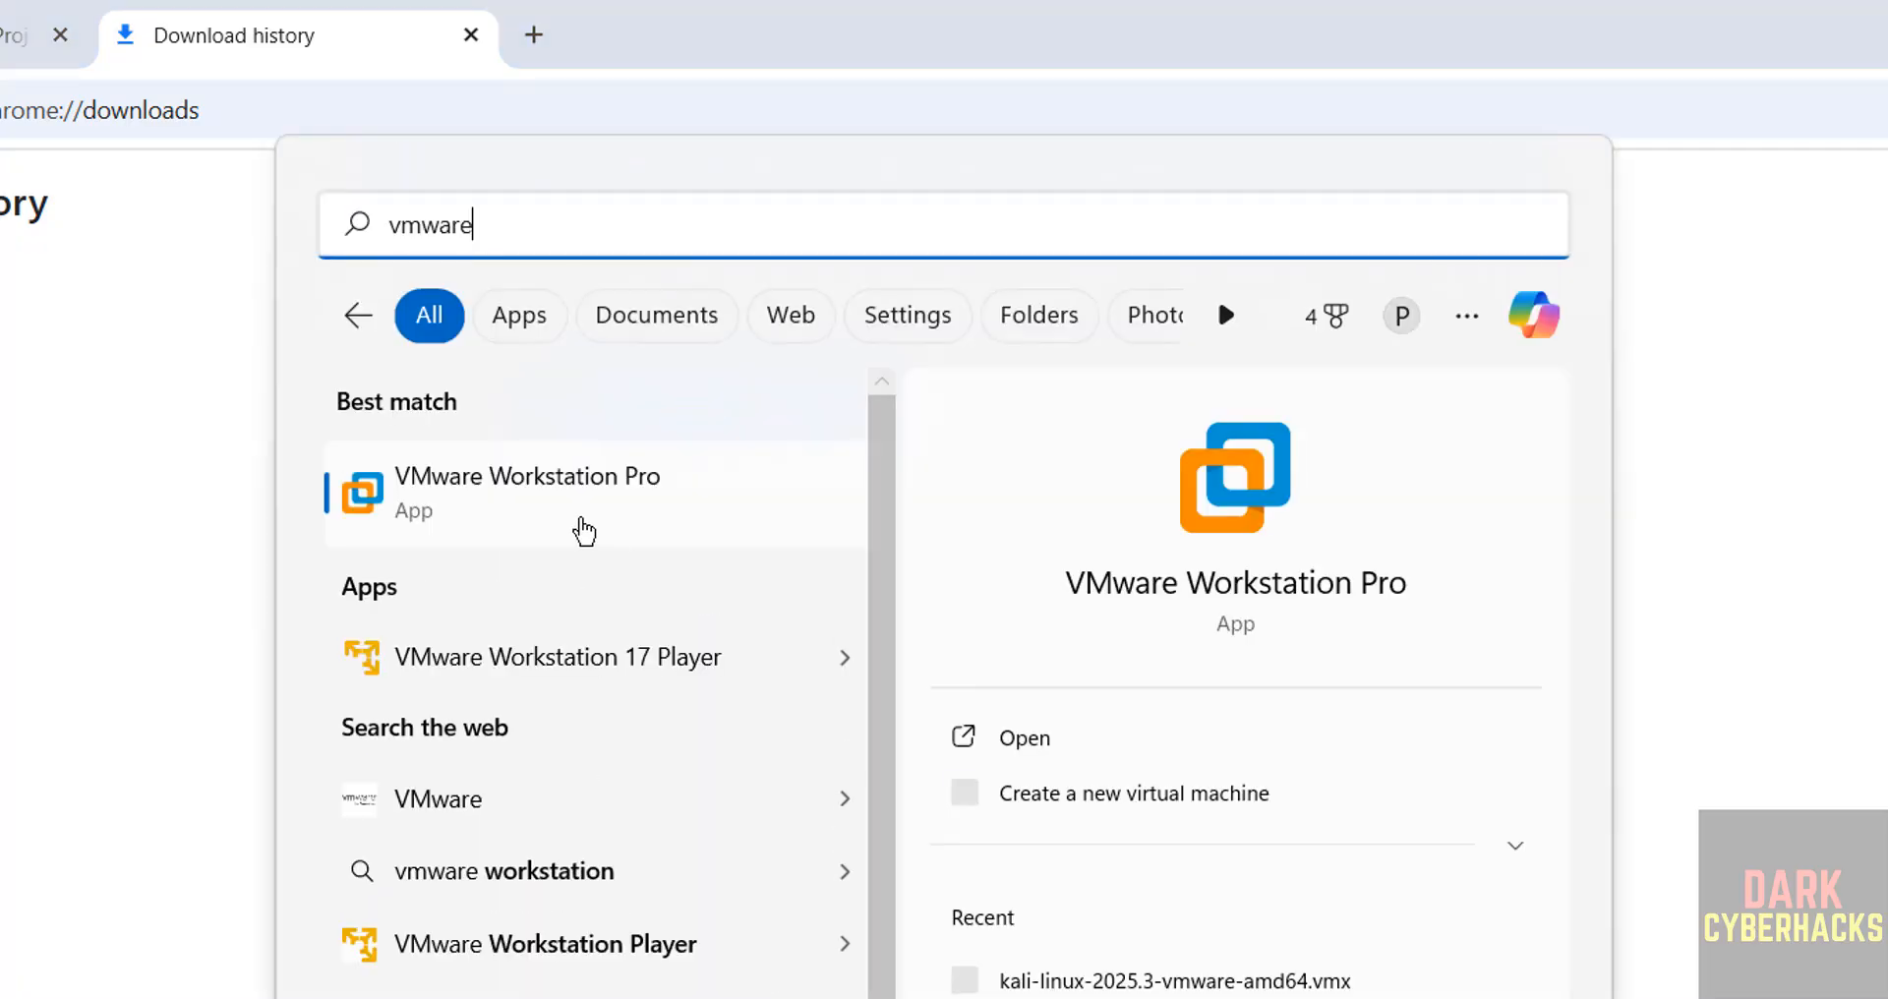
left_click(568, 516)
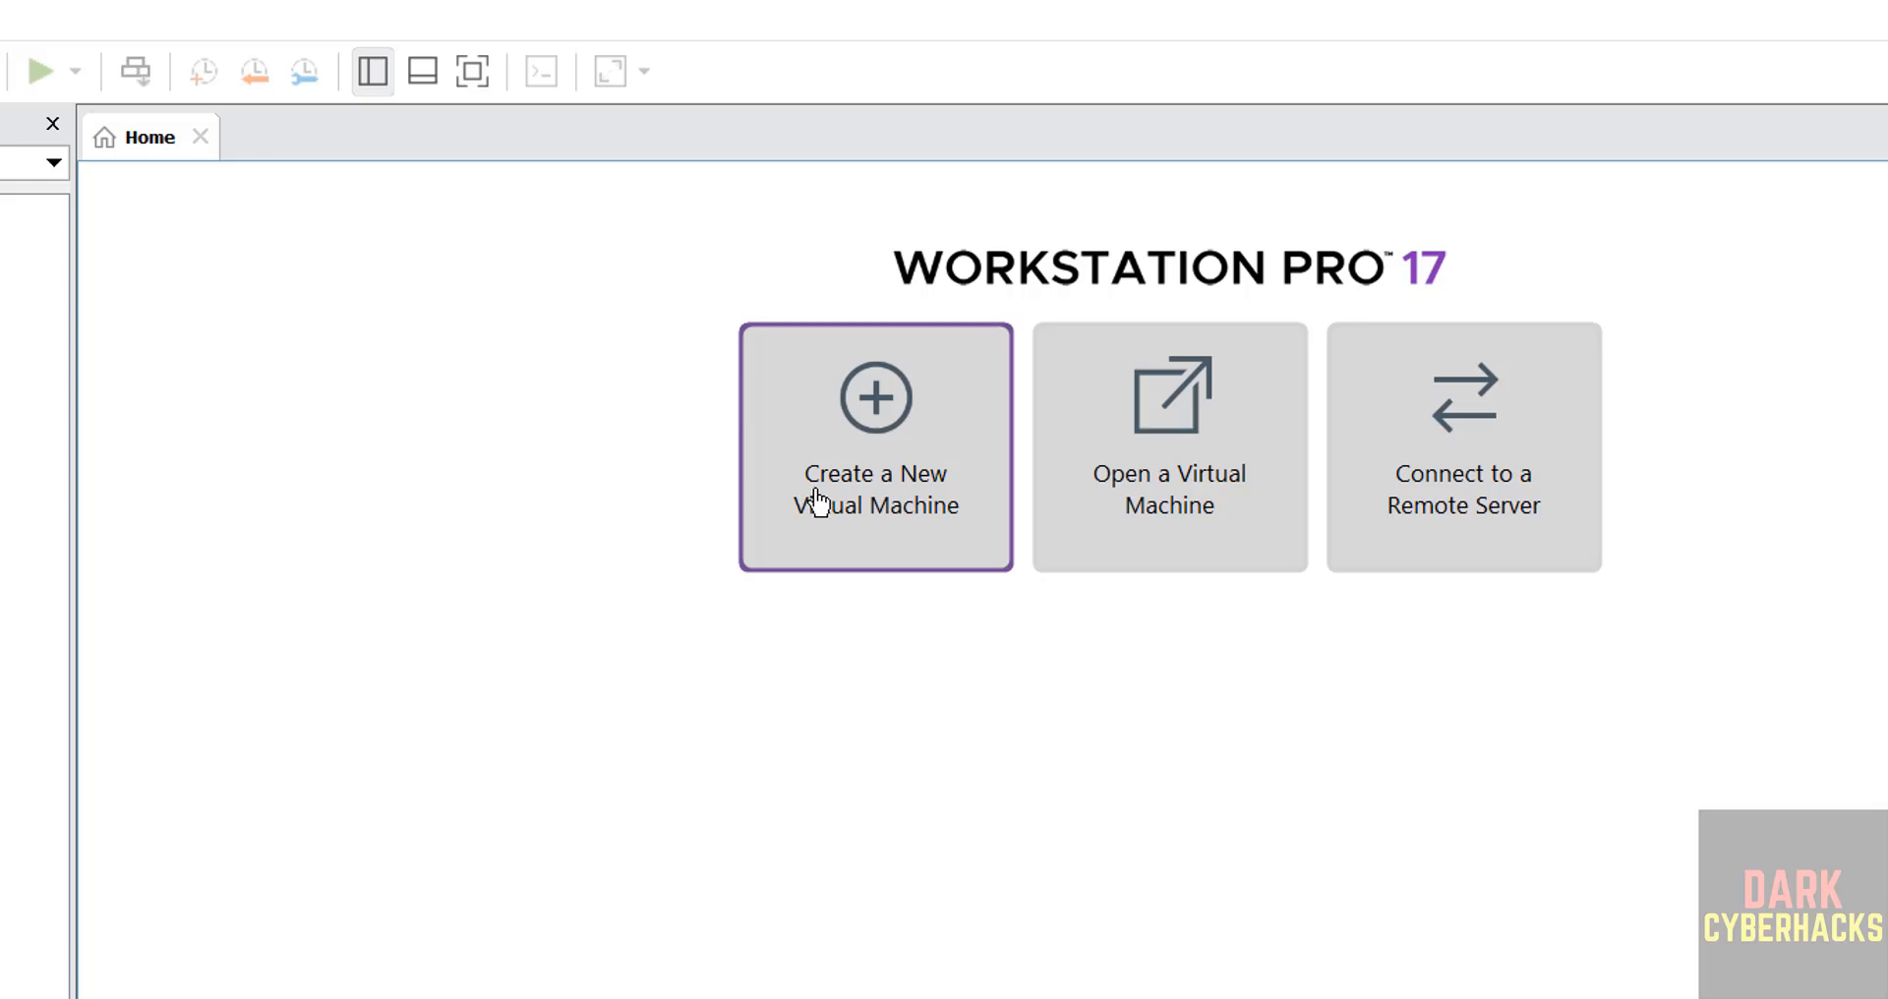
left_click(0, 71)
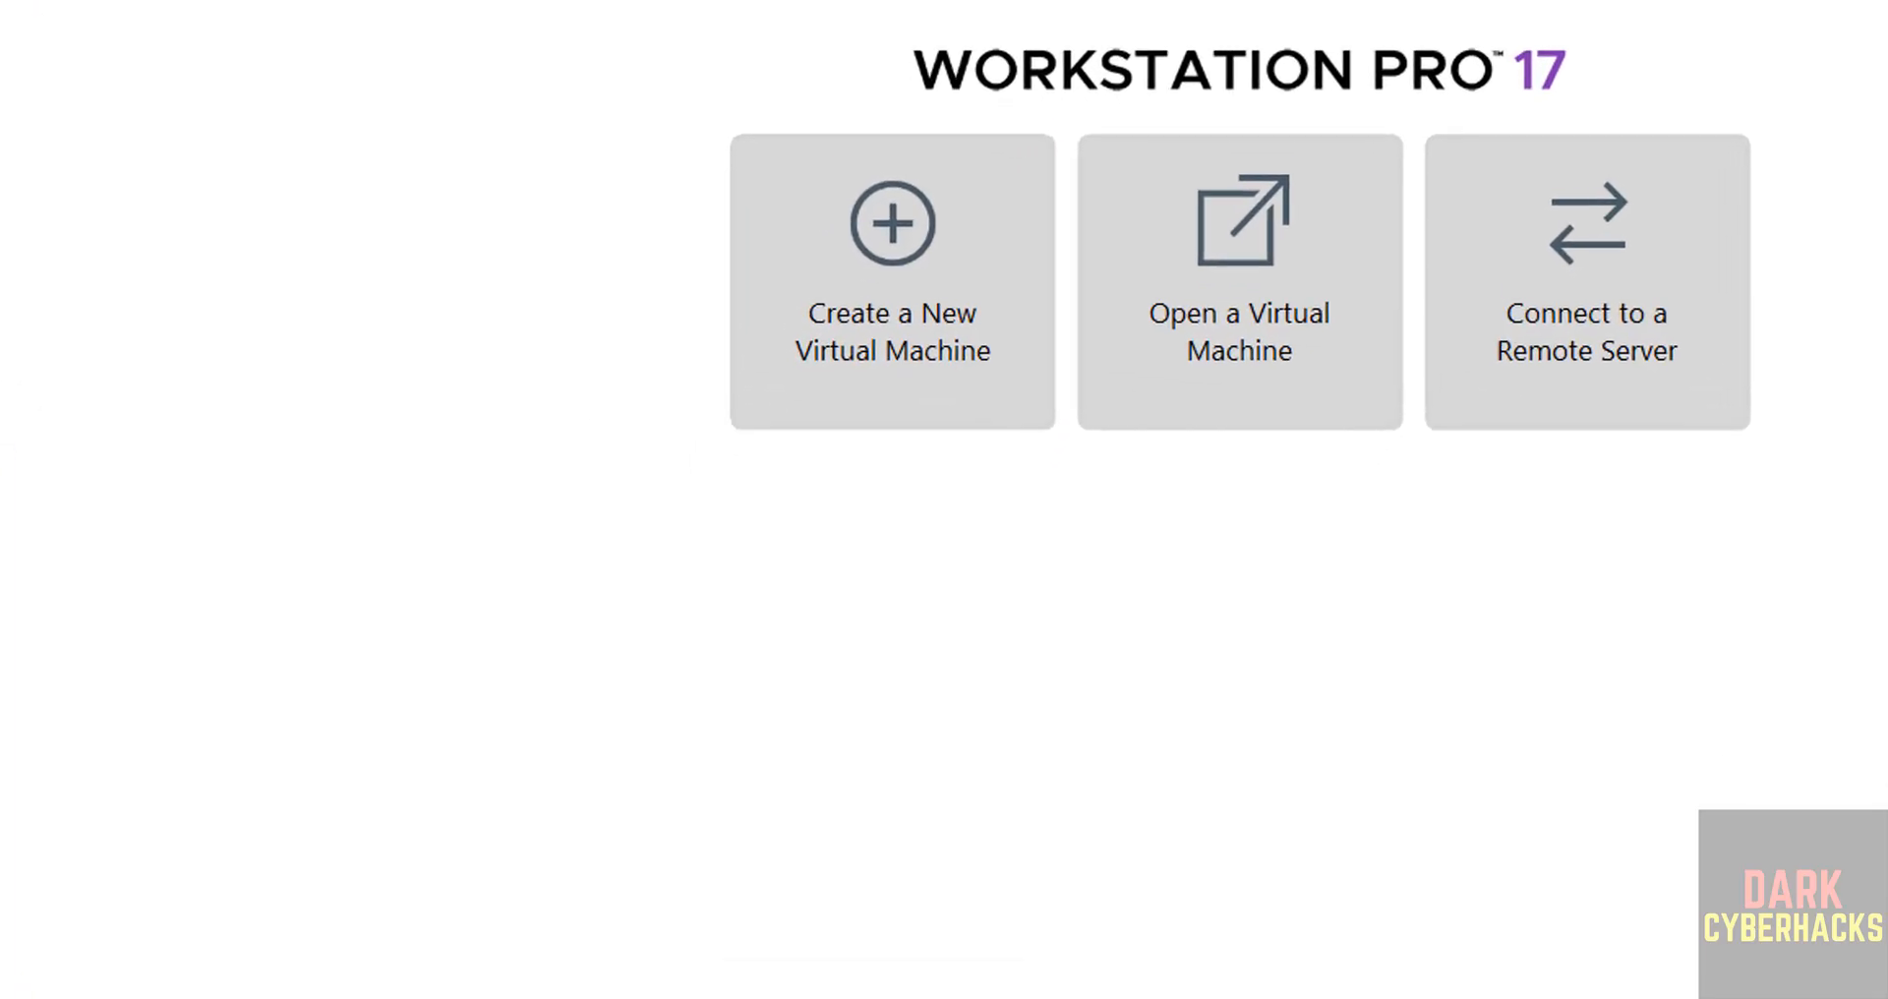
key("Return")
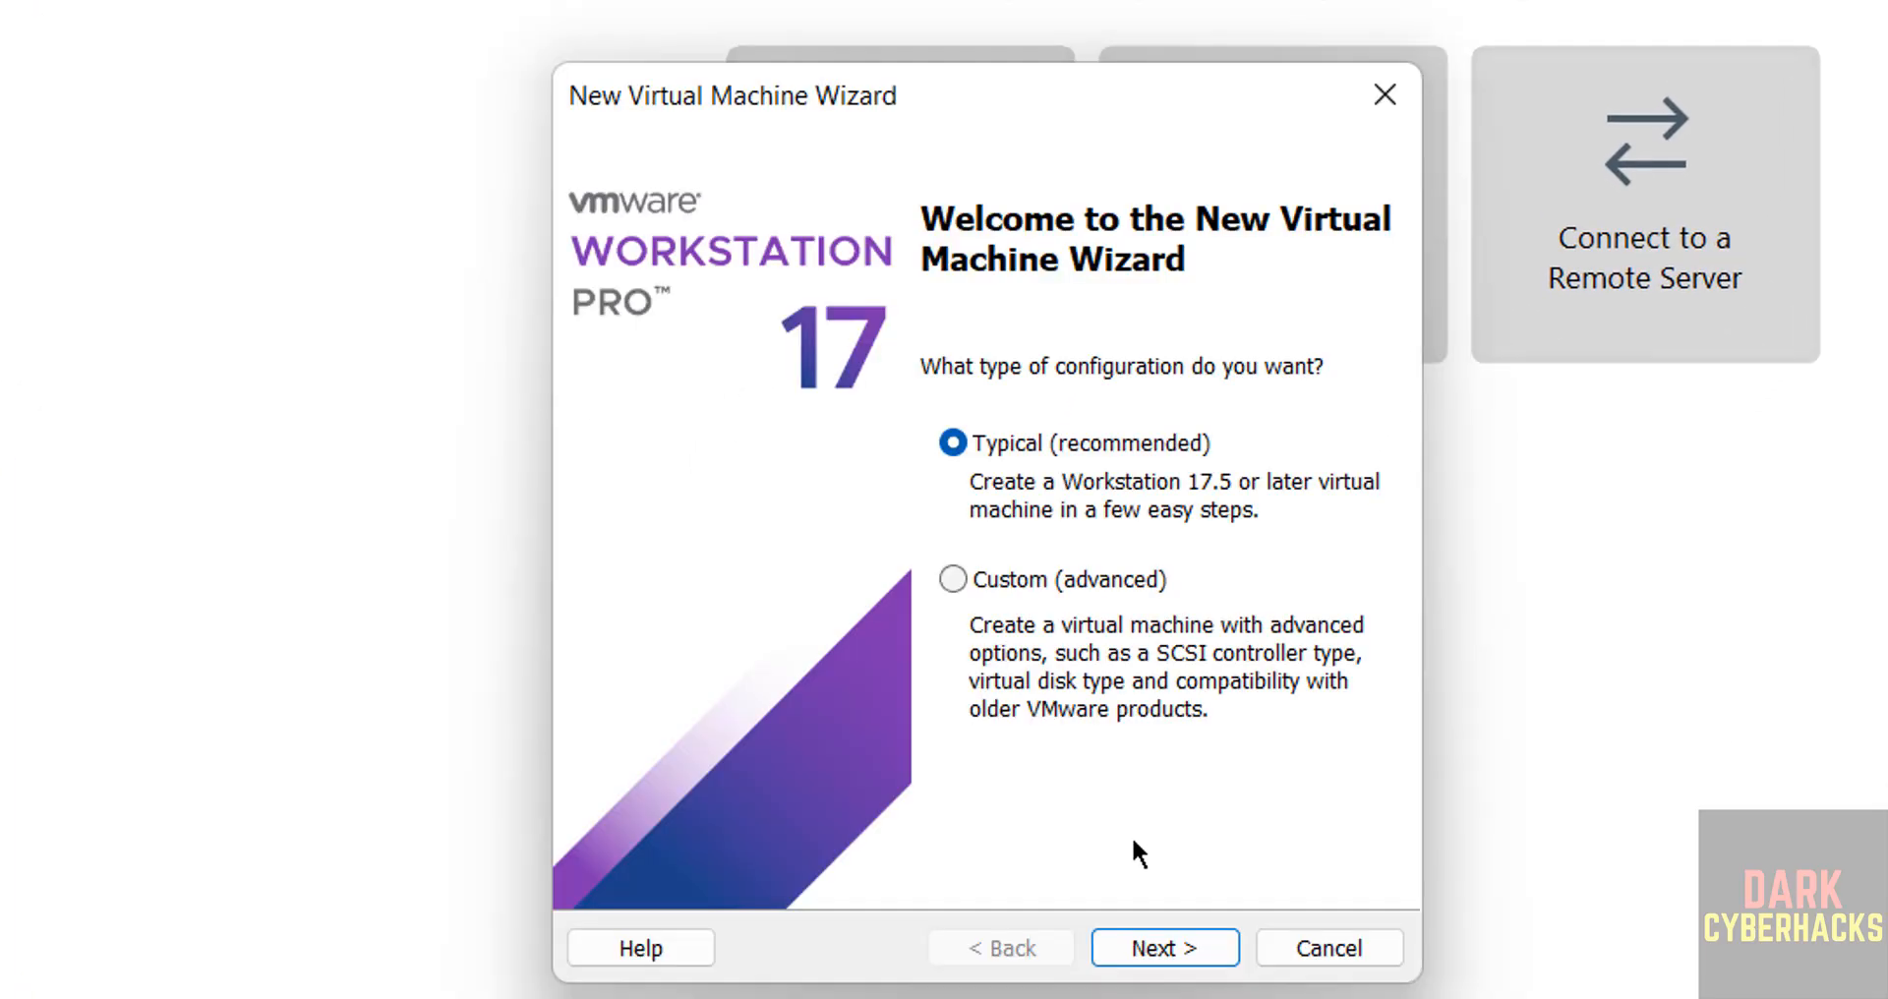
left_click(1138, 950)
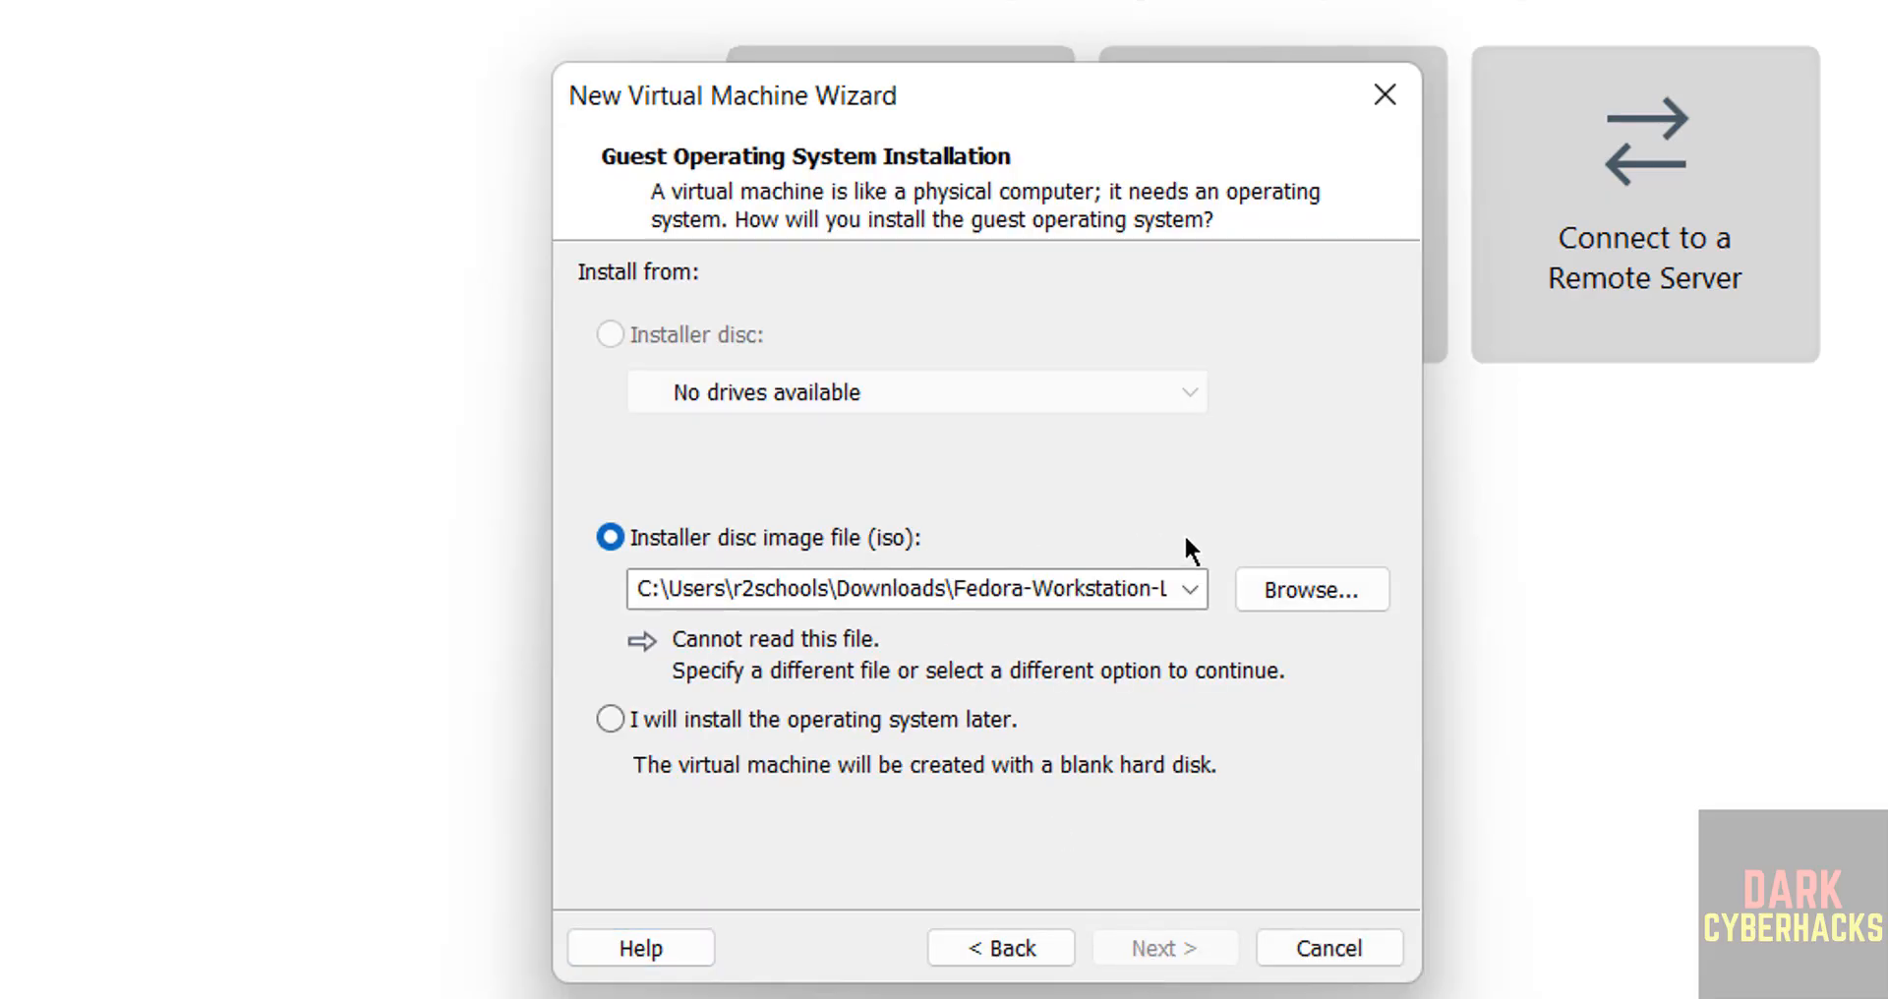
Use Fedora-Server-dvd-x86_64-43-1.6.iso from the Downloads folder as the installer disc image.
left_click(1278, 590)
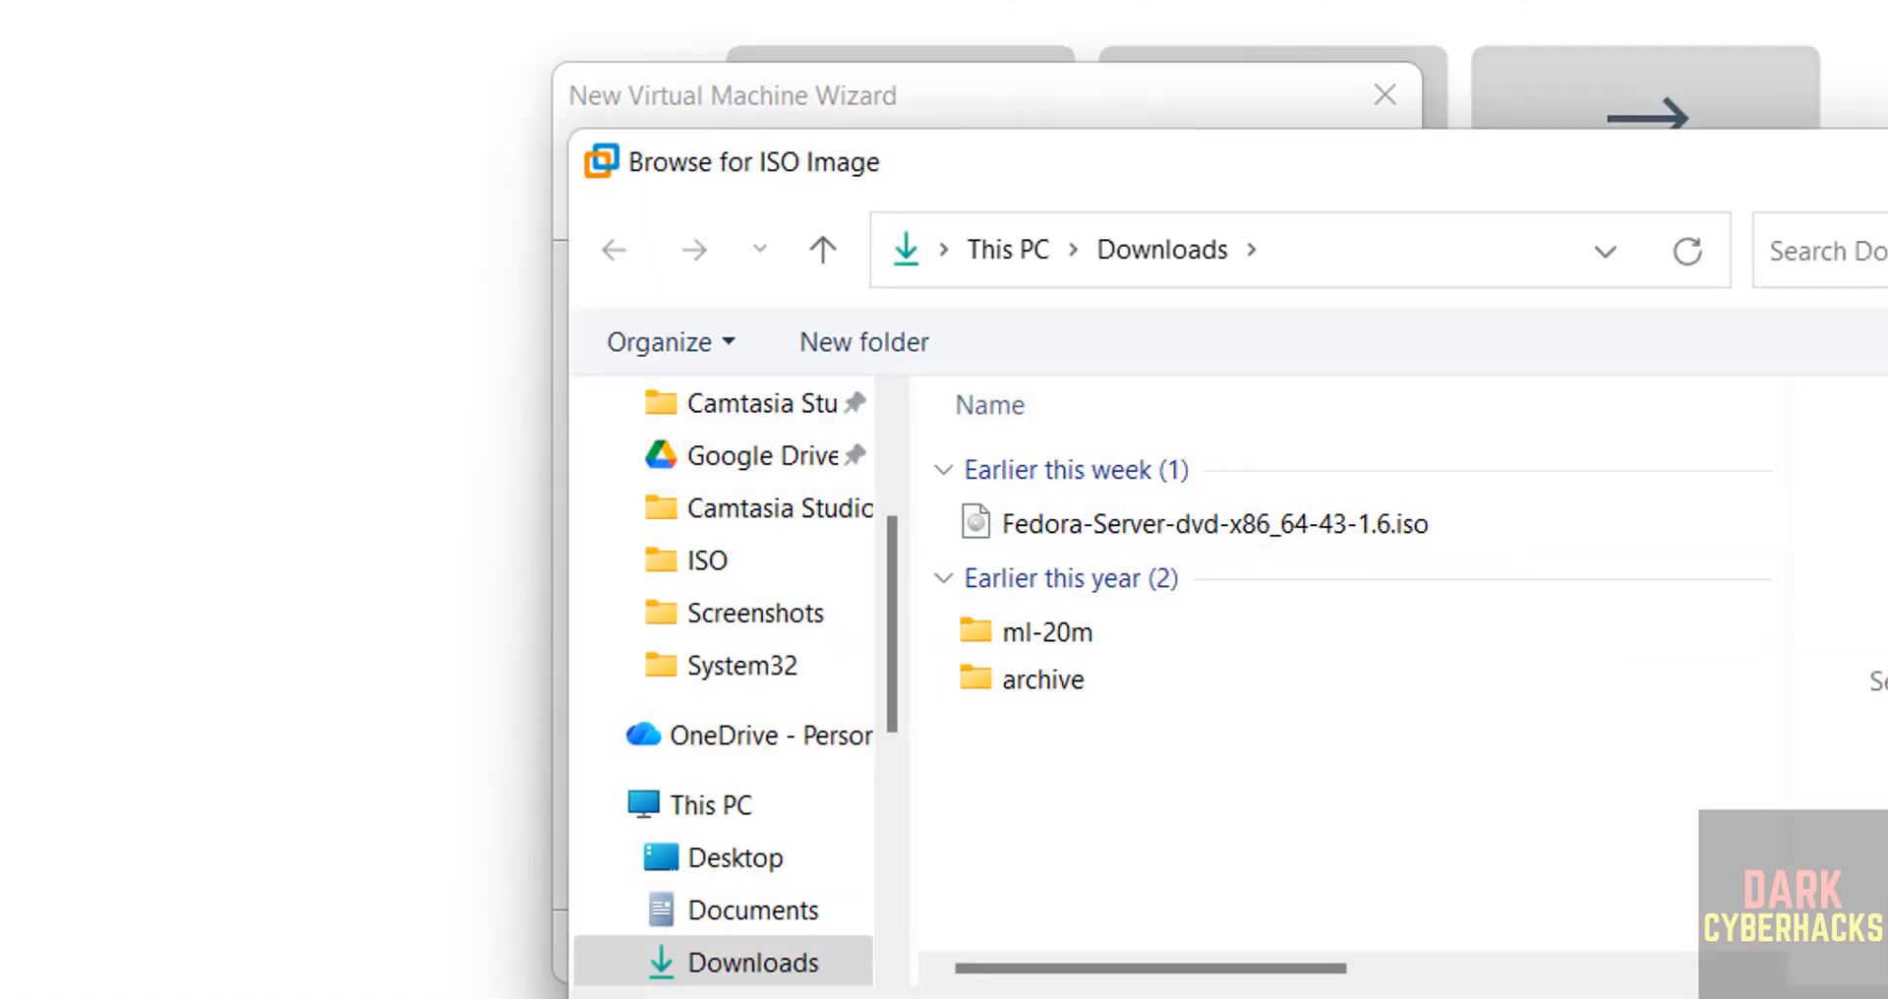
left_click(1353, 540)
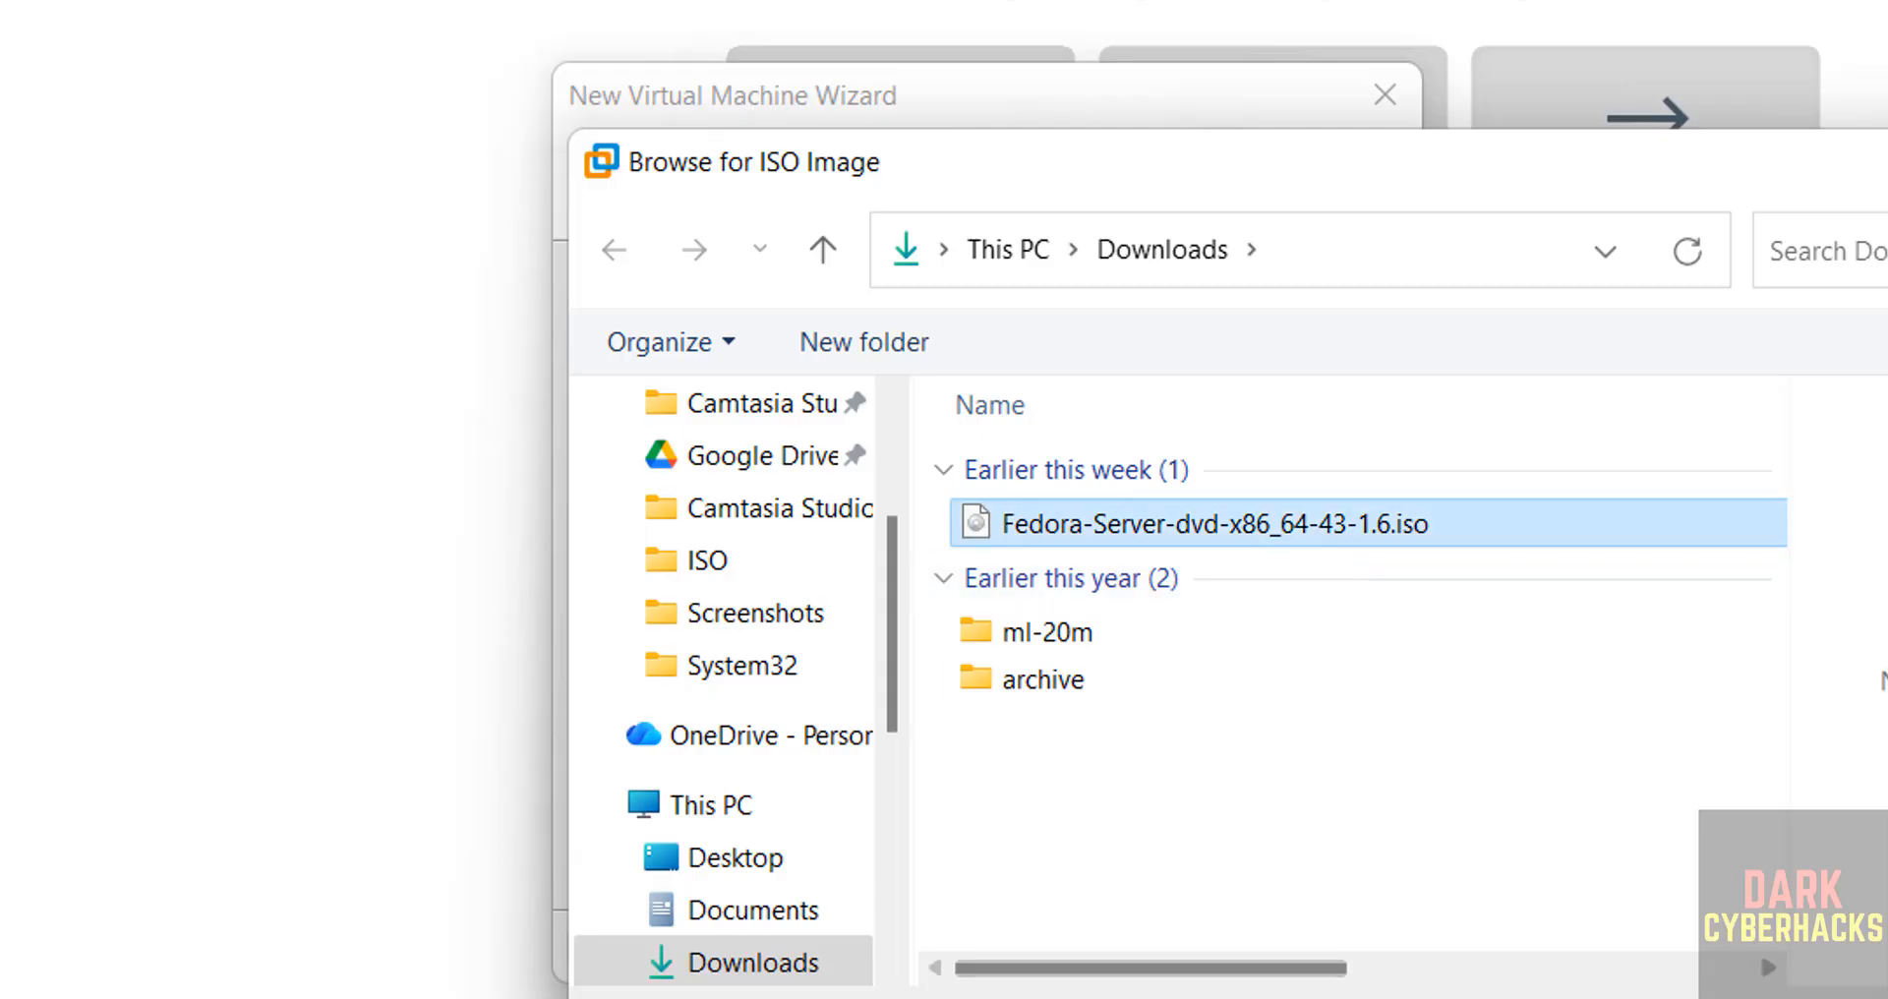
left_click(1868, 997)
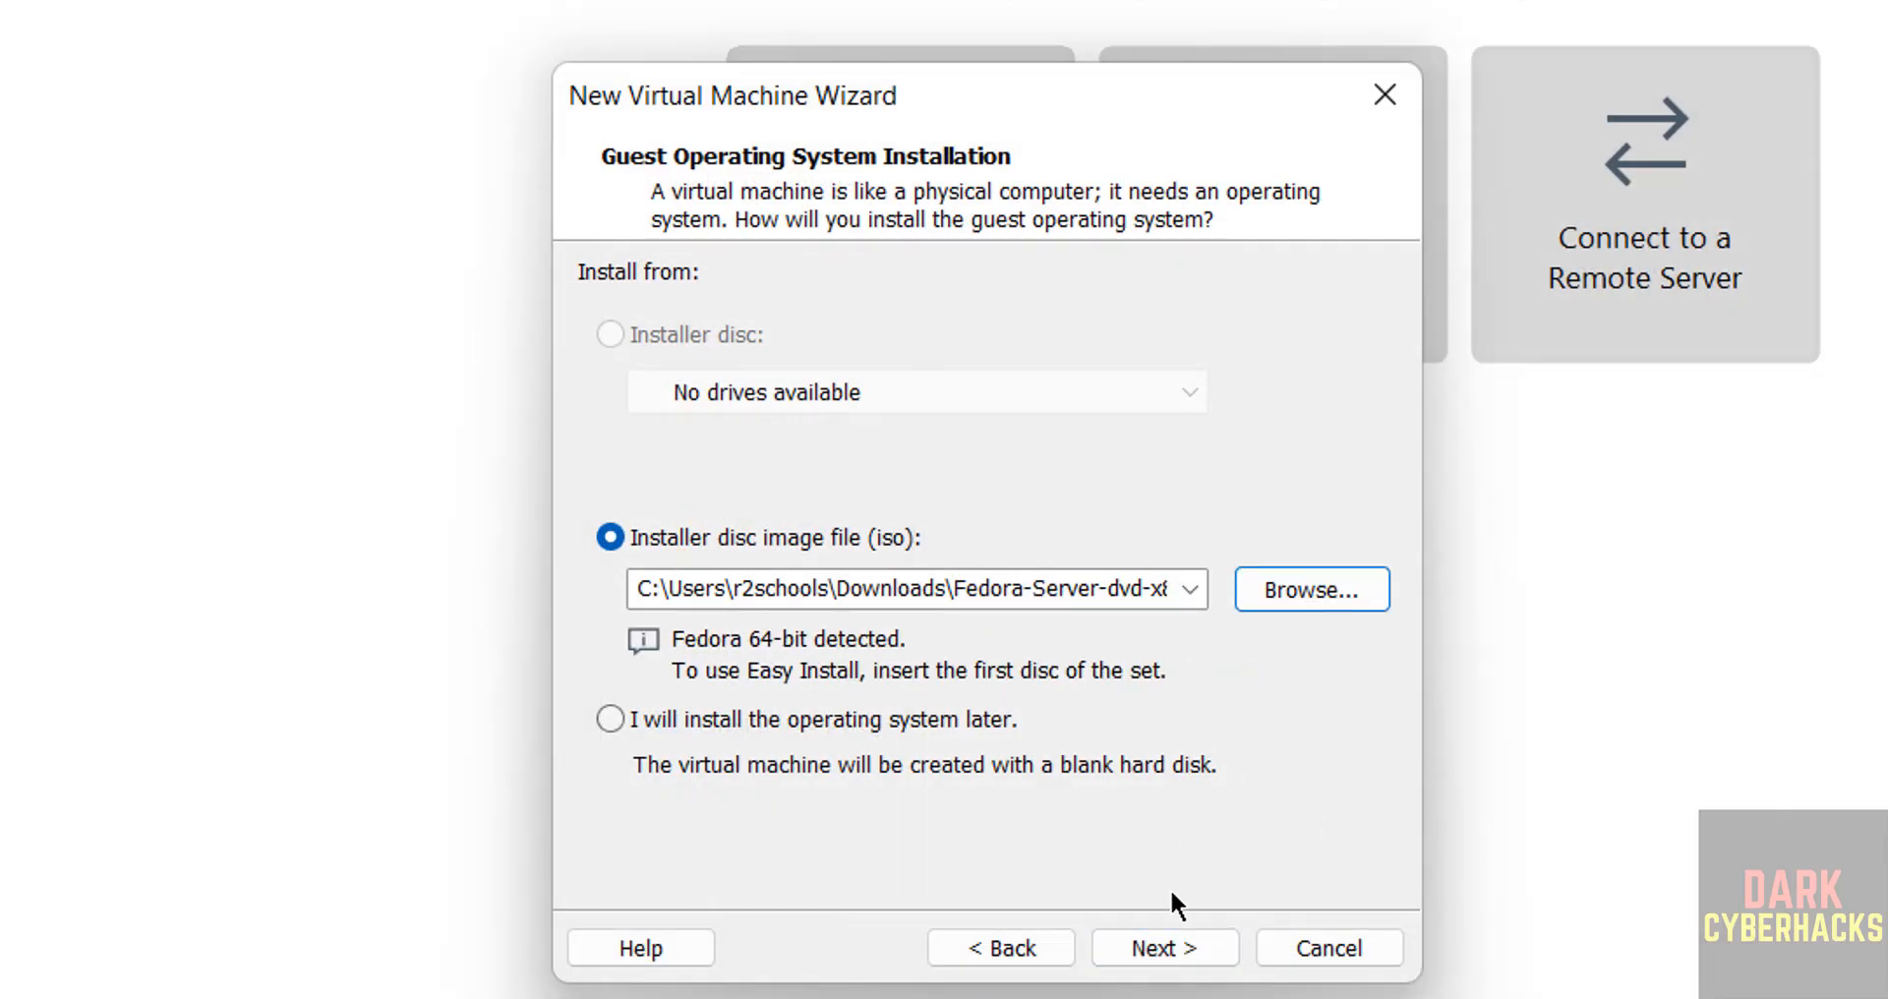
left_click(1165, 949)
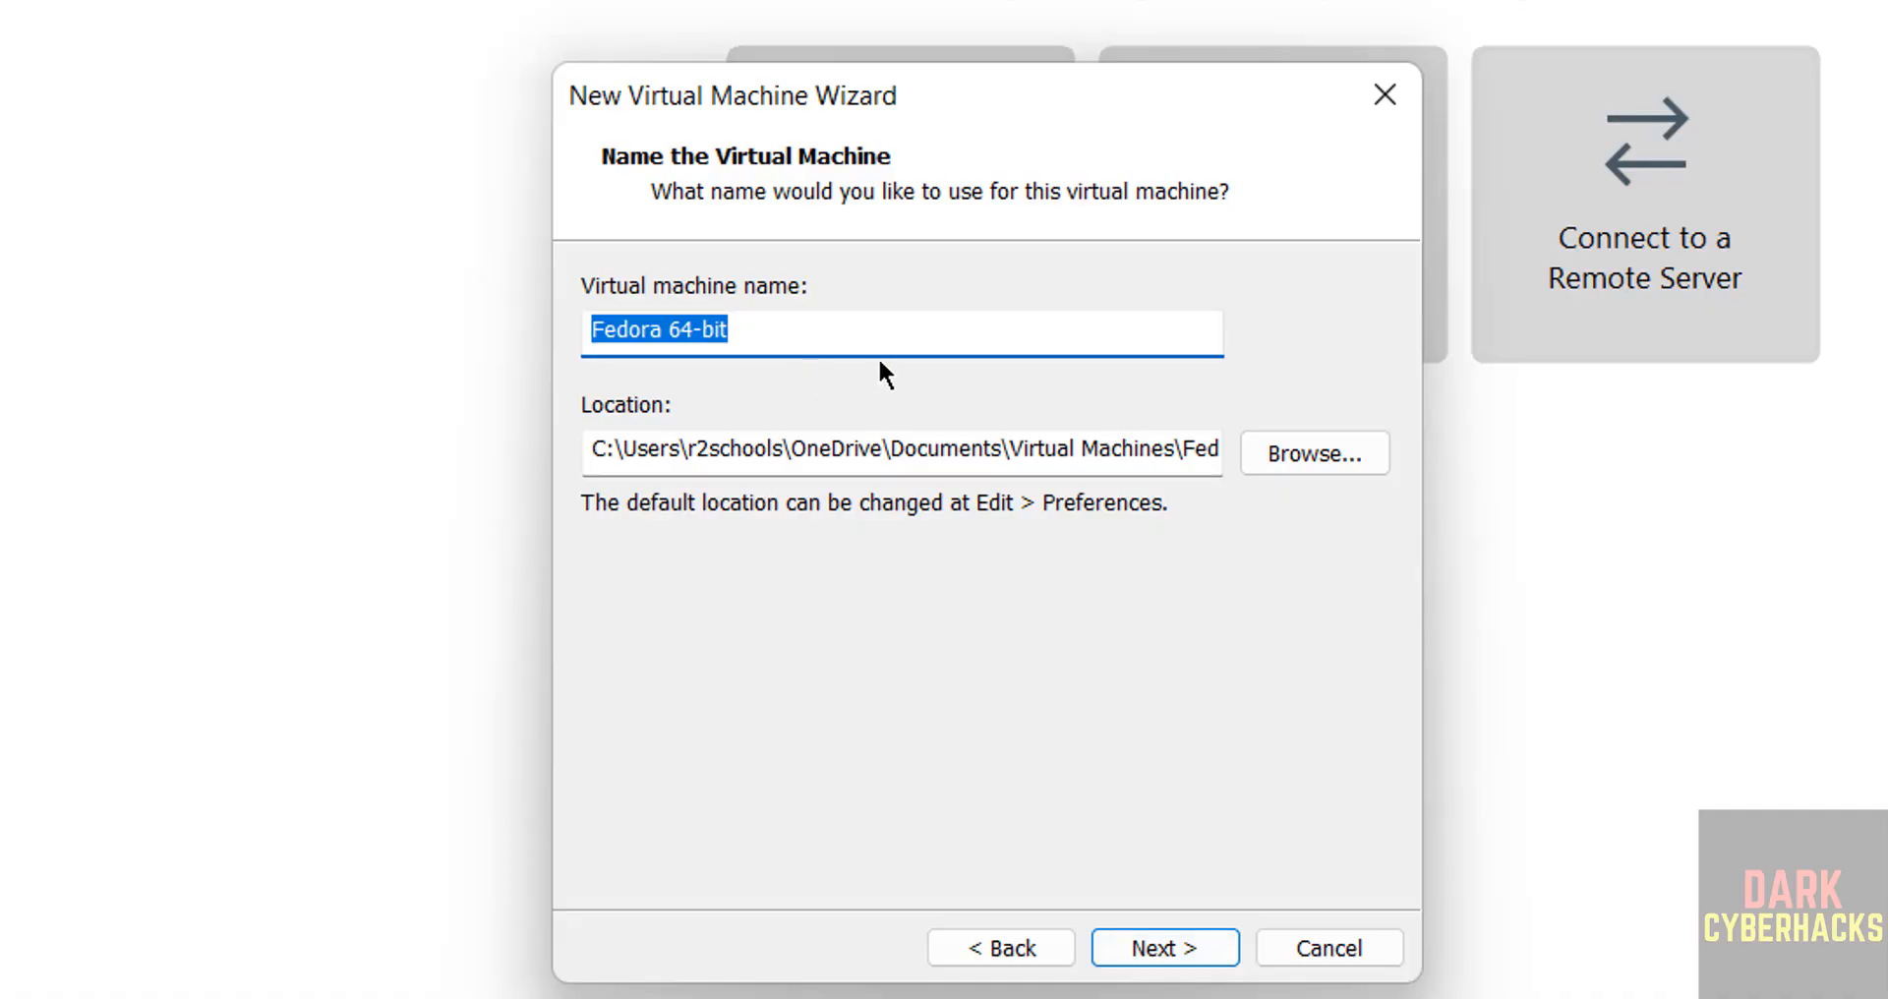
Name the virtual machine feds43vm.
type("feds")
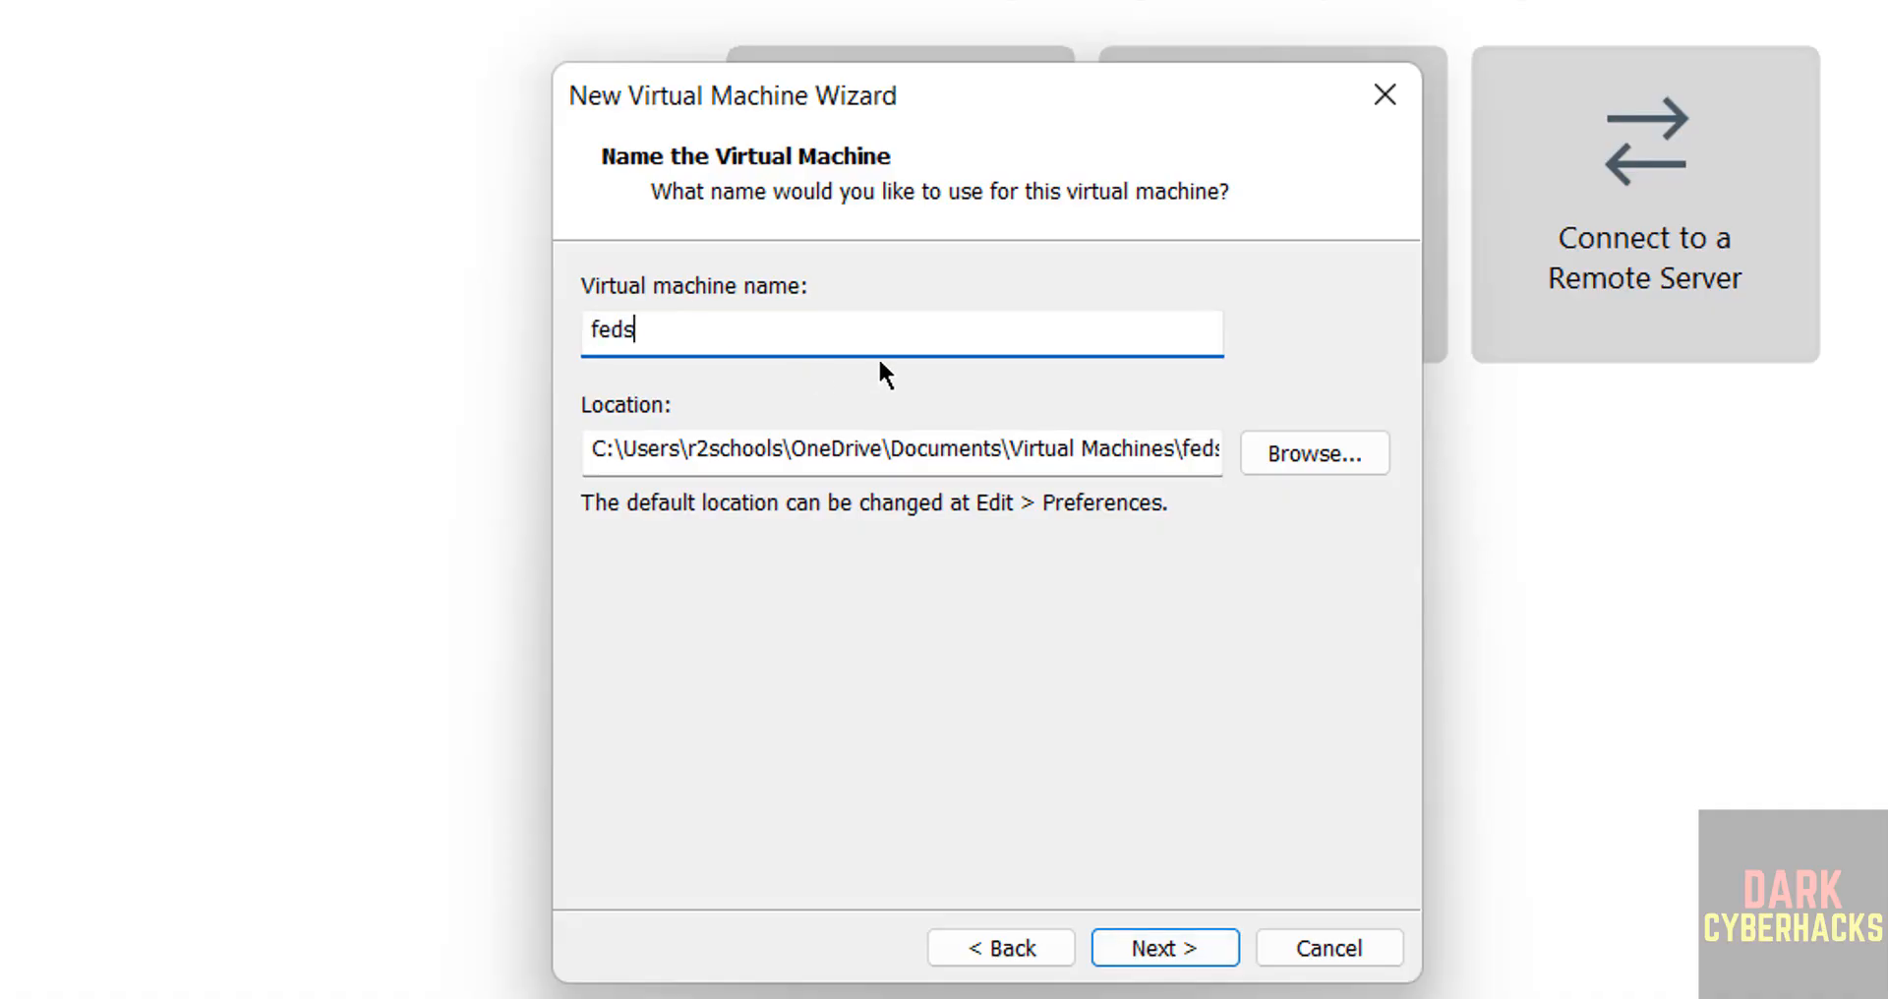
type("43vm")
Set the virtual machine's location to a new folder named feds43vm inside VMS on the One Touch (E:) drive.
key("ctrl+a")
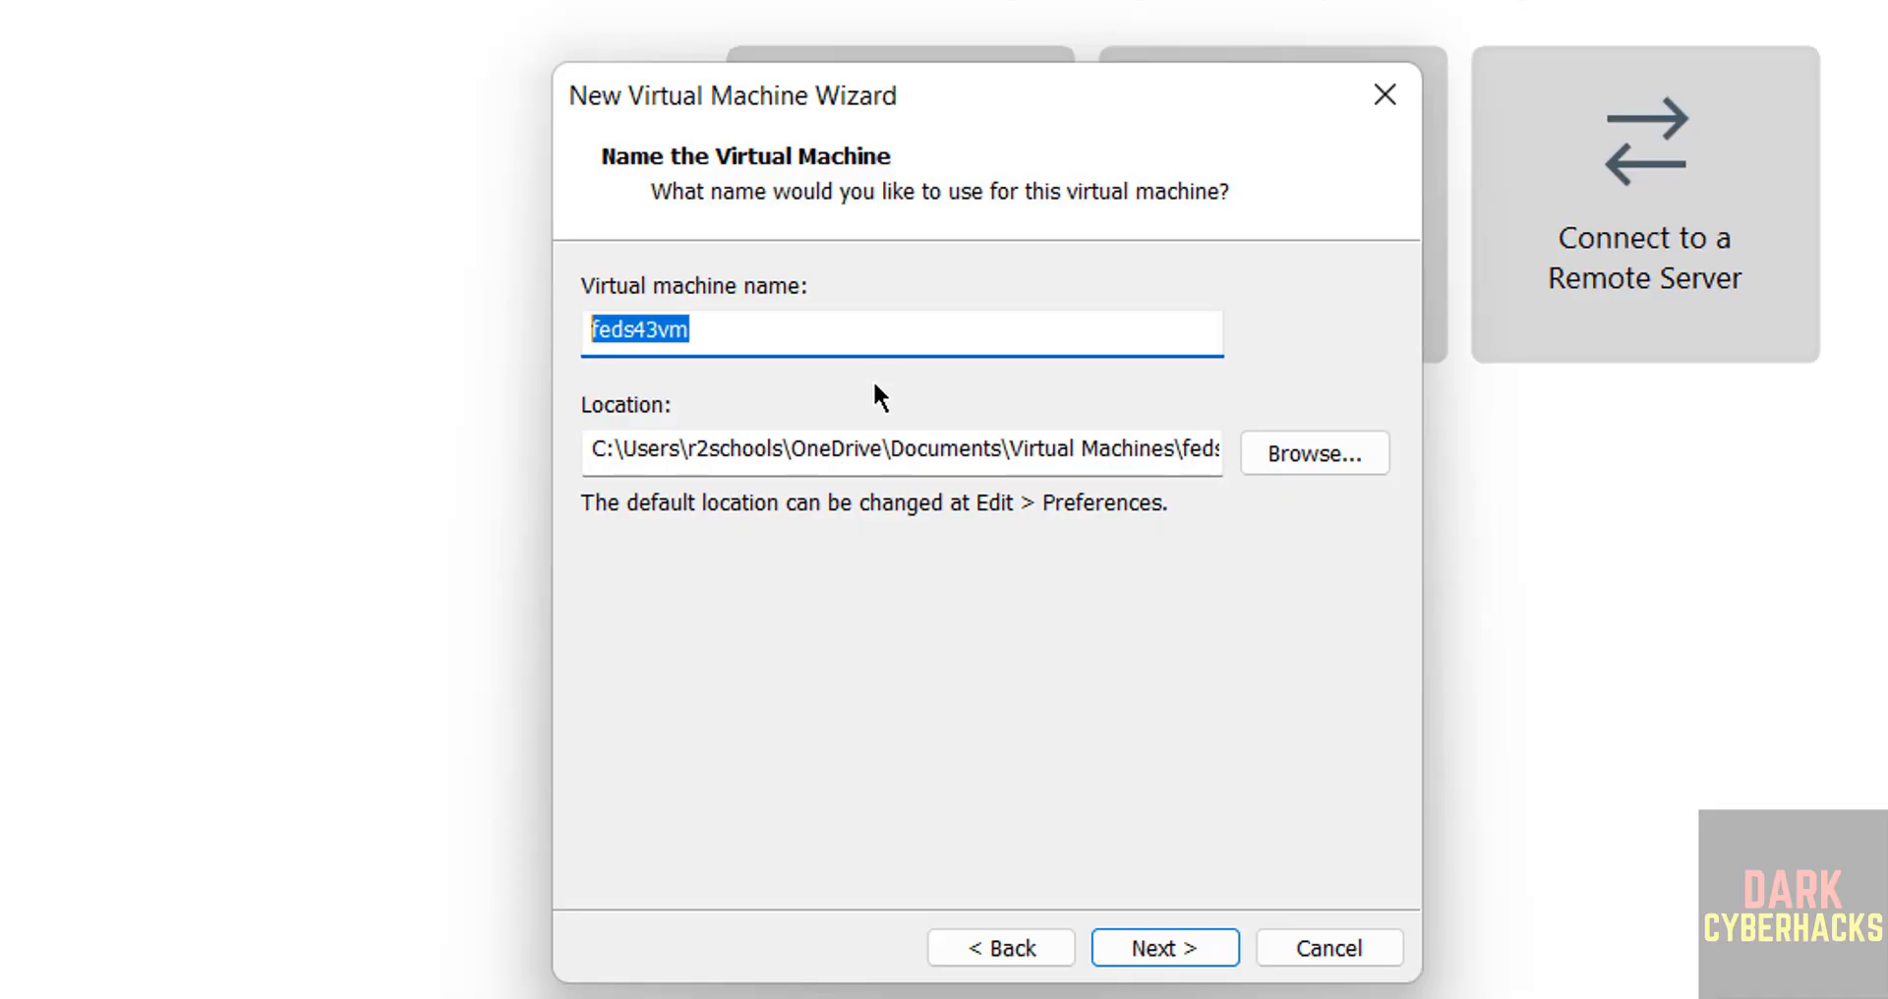
left_click(1317, 456)
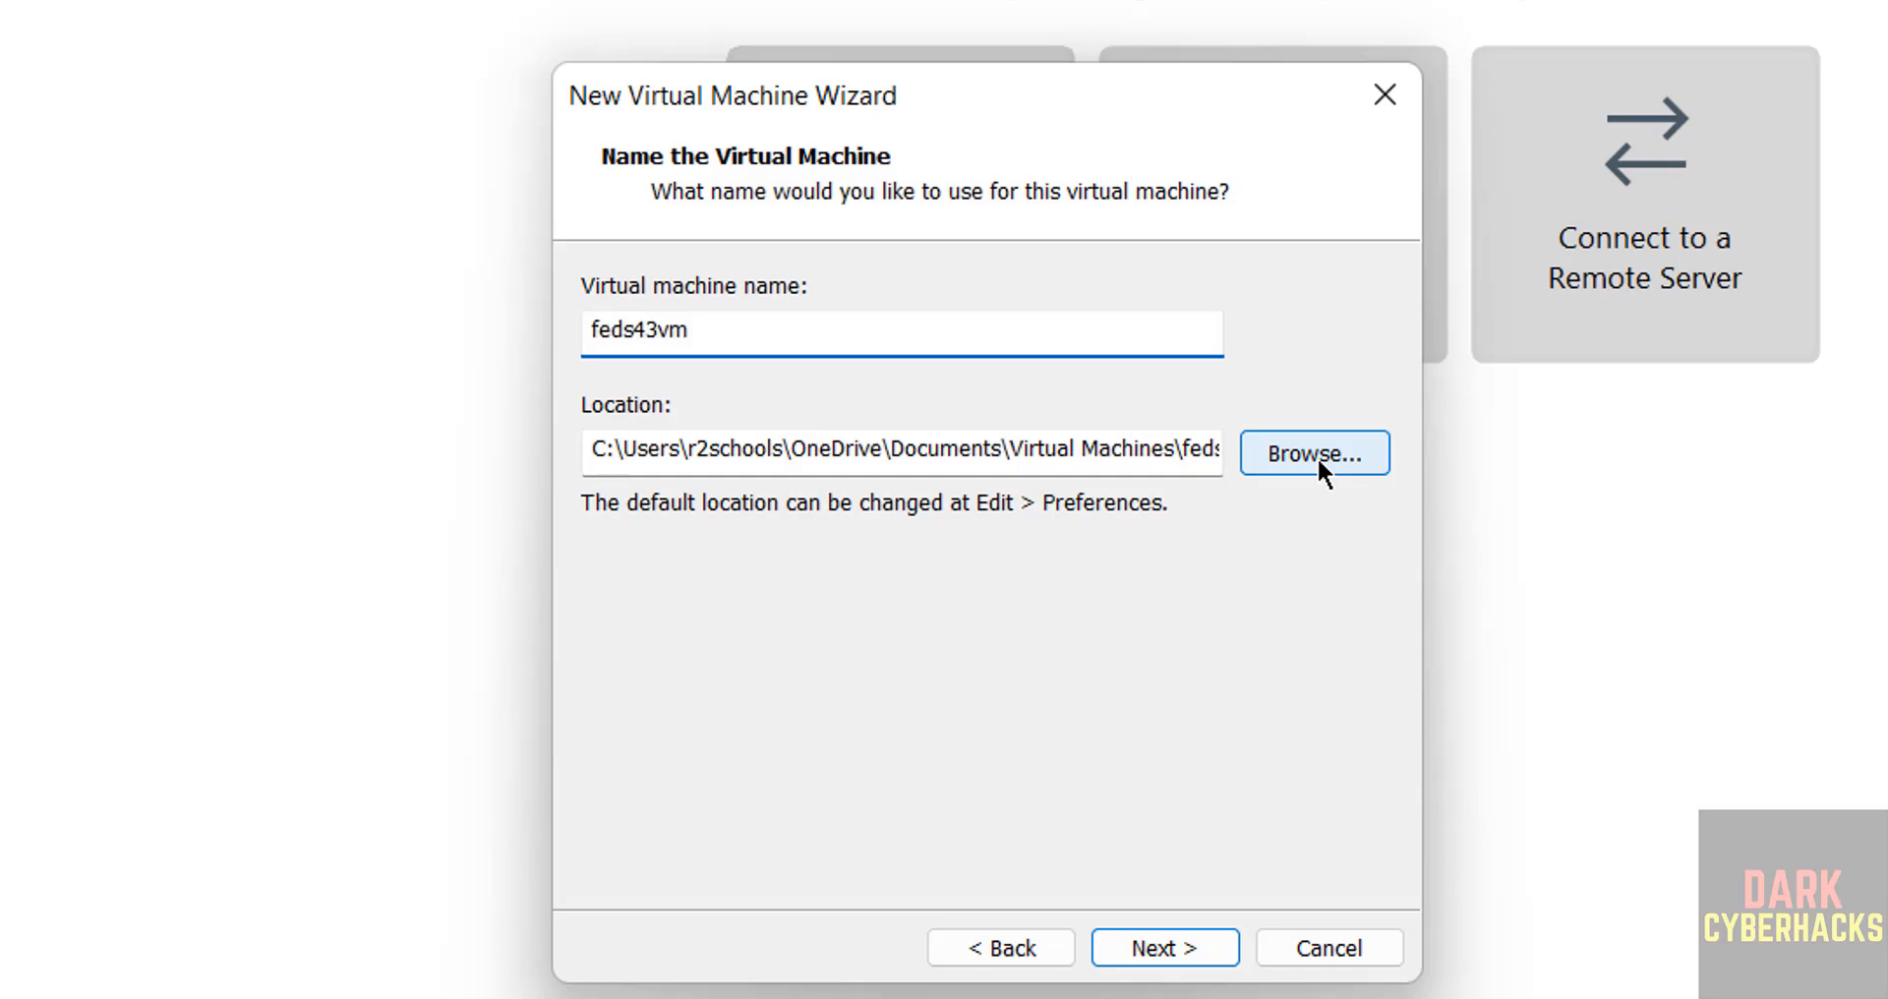
left_click(1259, 558)
left_click(1258, 564)
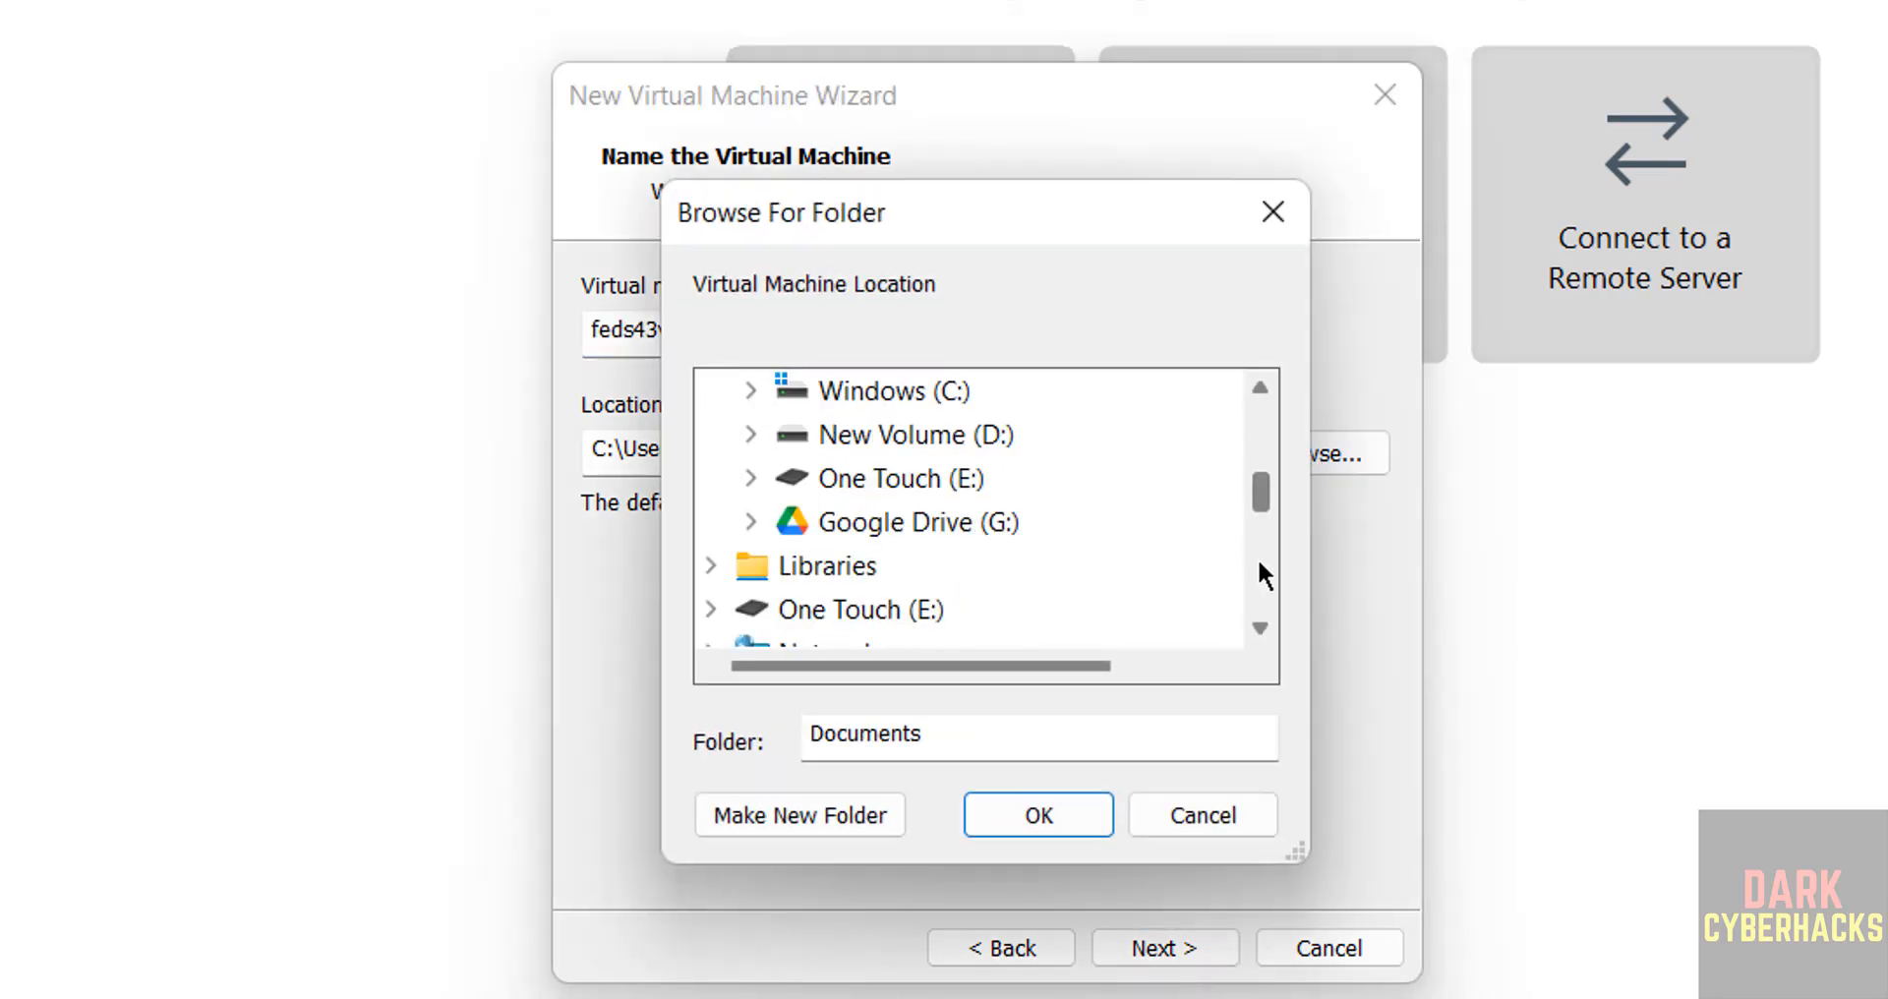
left_click(902, 492)
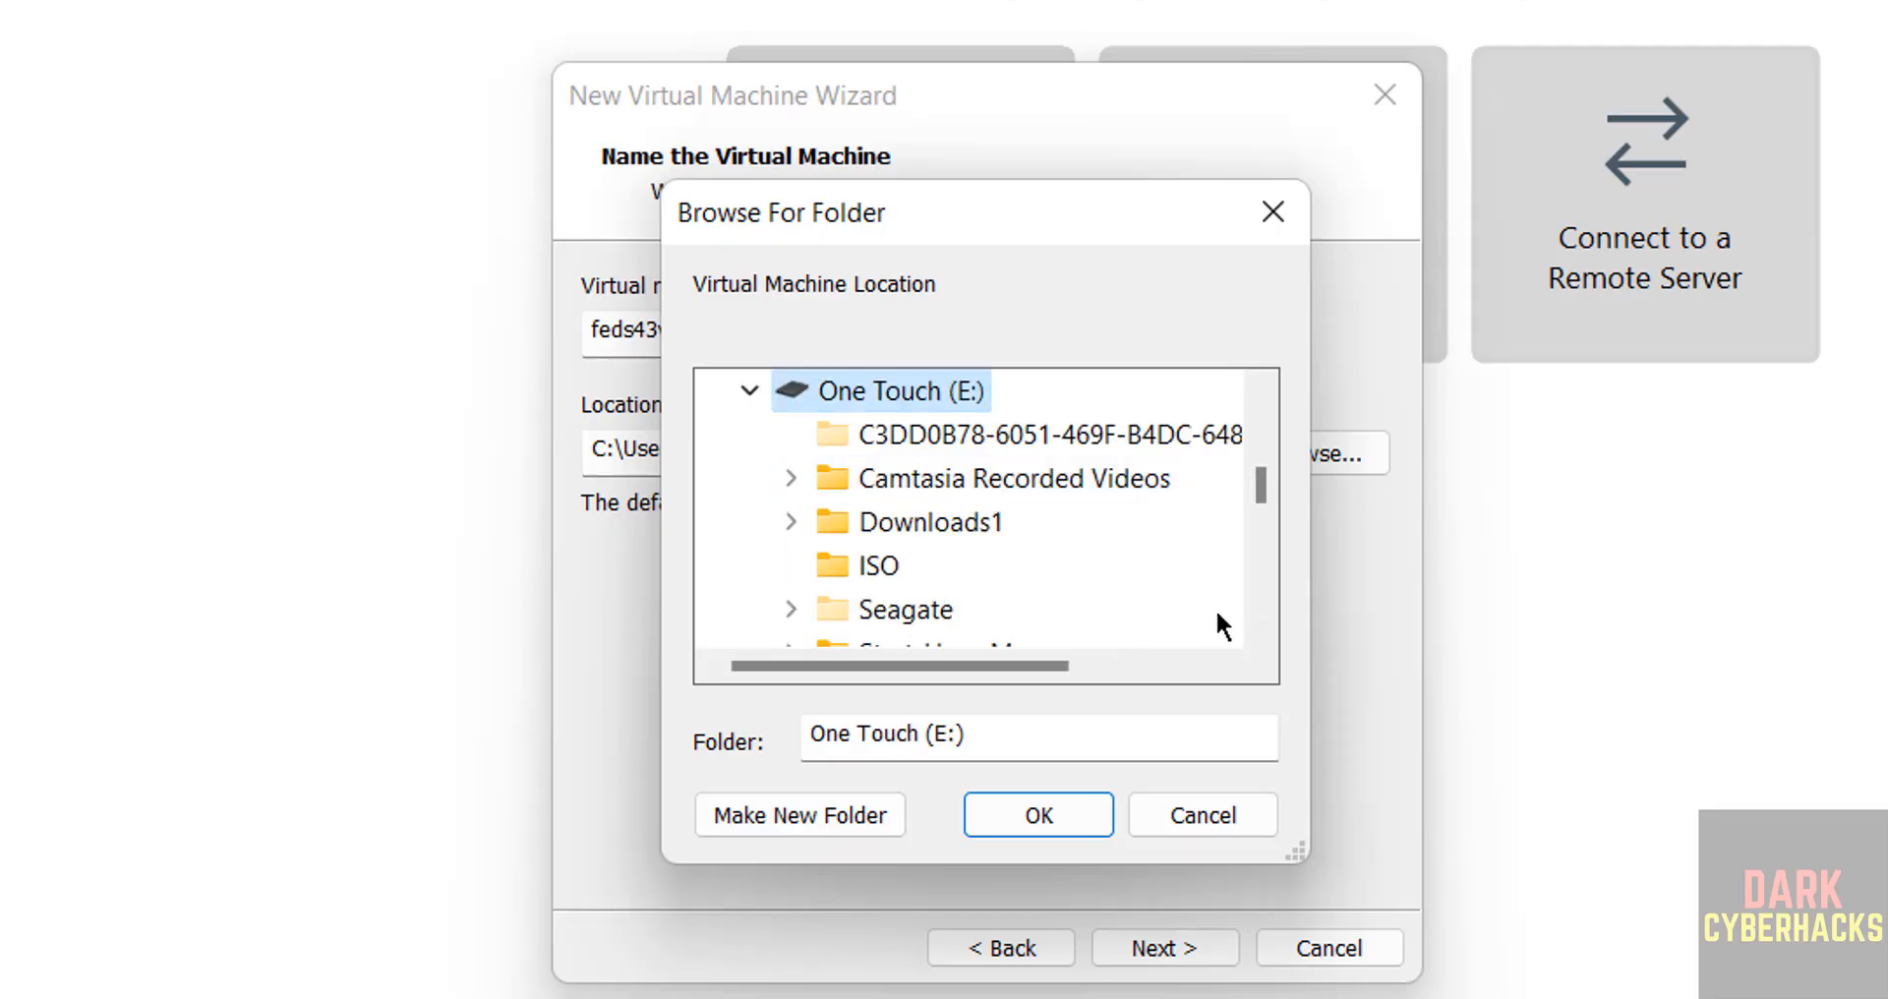
left_click(1263, 594)
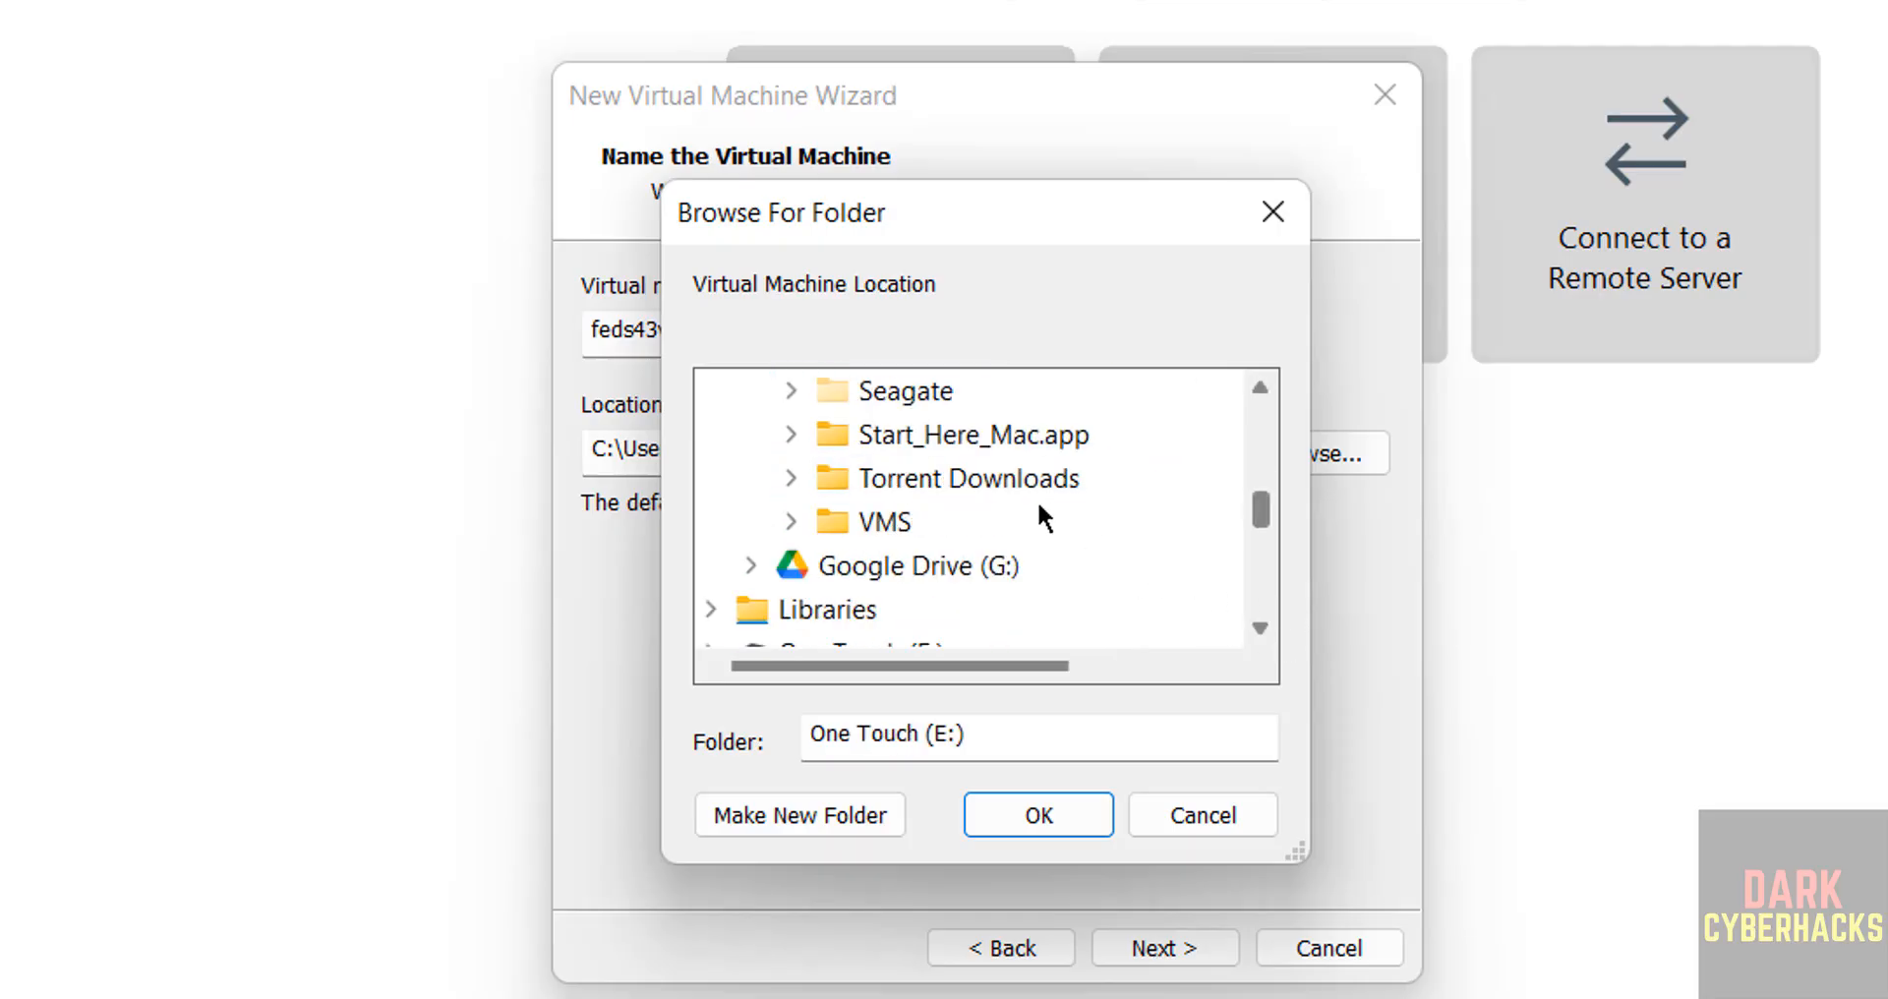
double_click(892, 526)
left_click(866, 818)
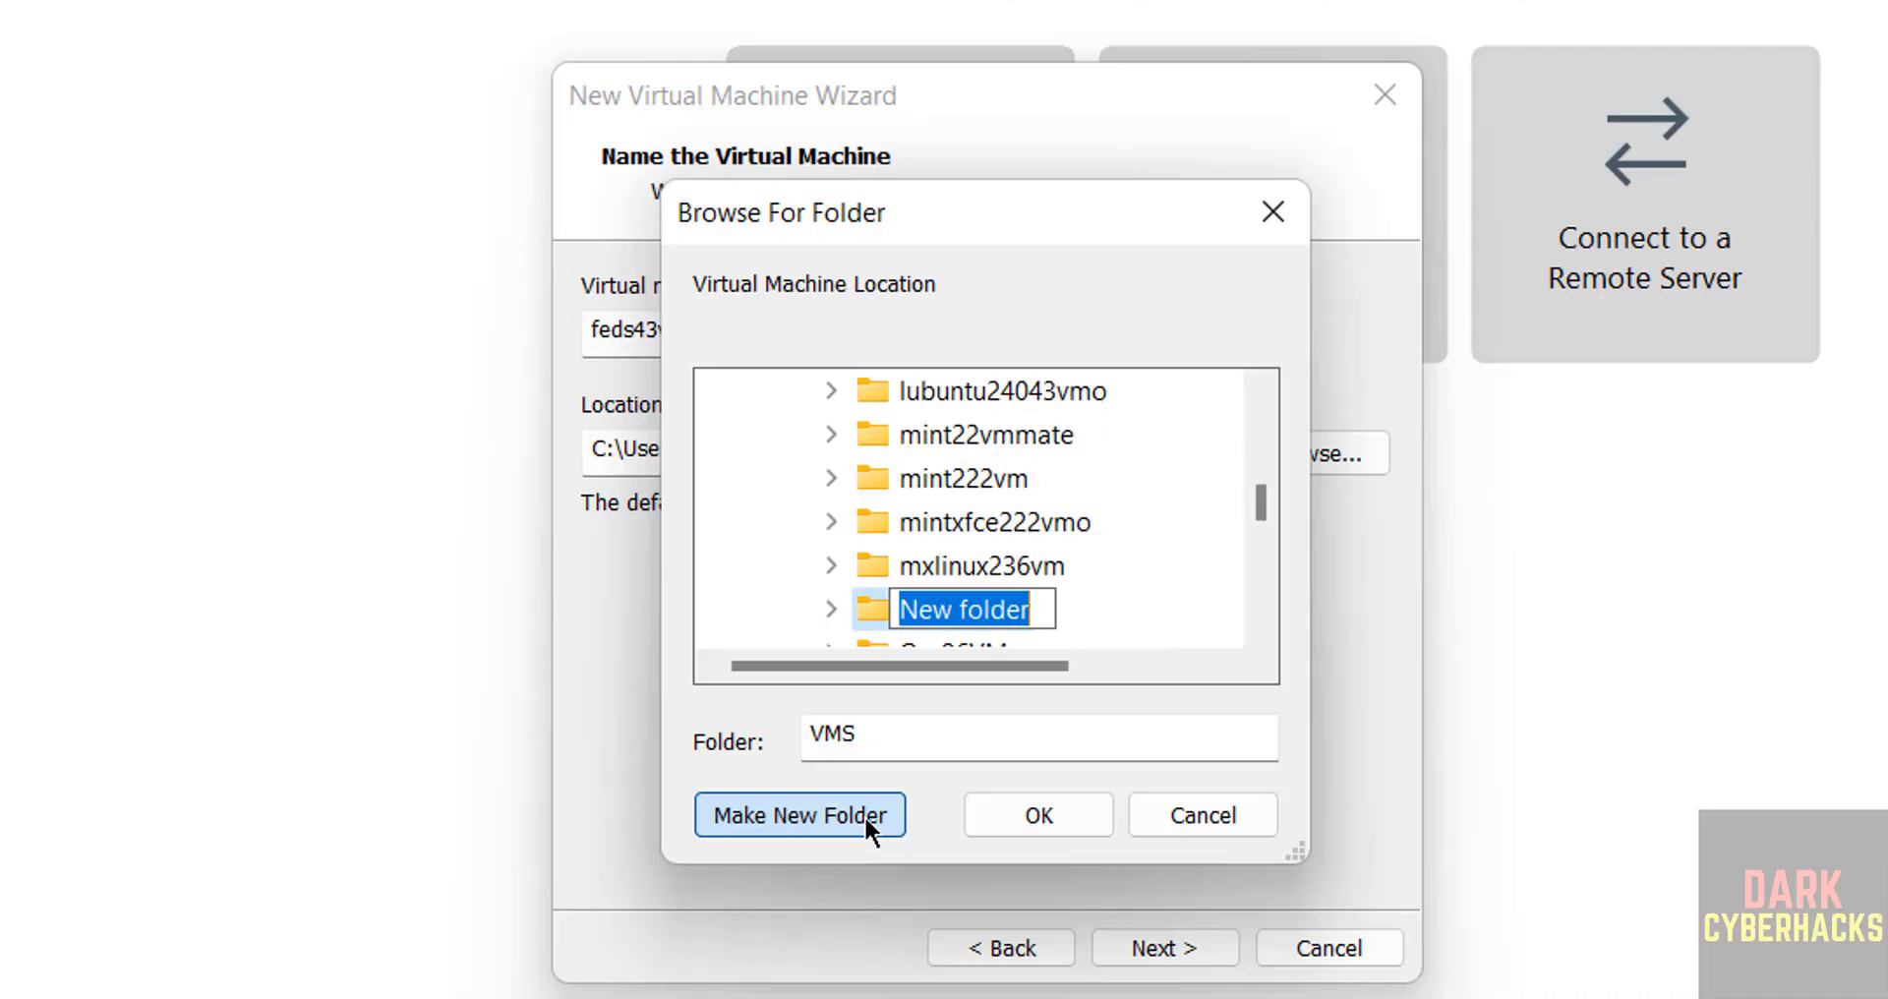
type("feds43vm")
key("Return")
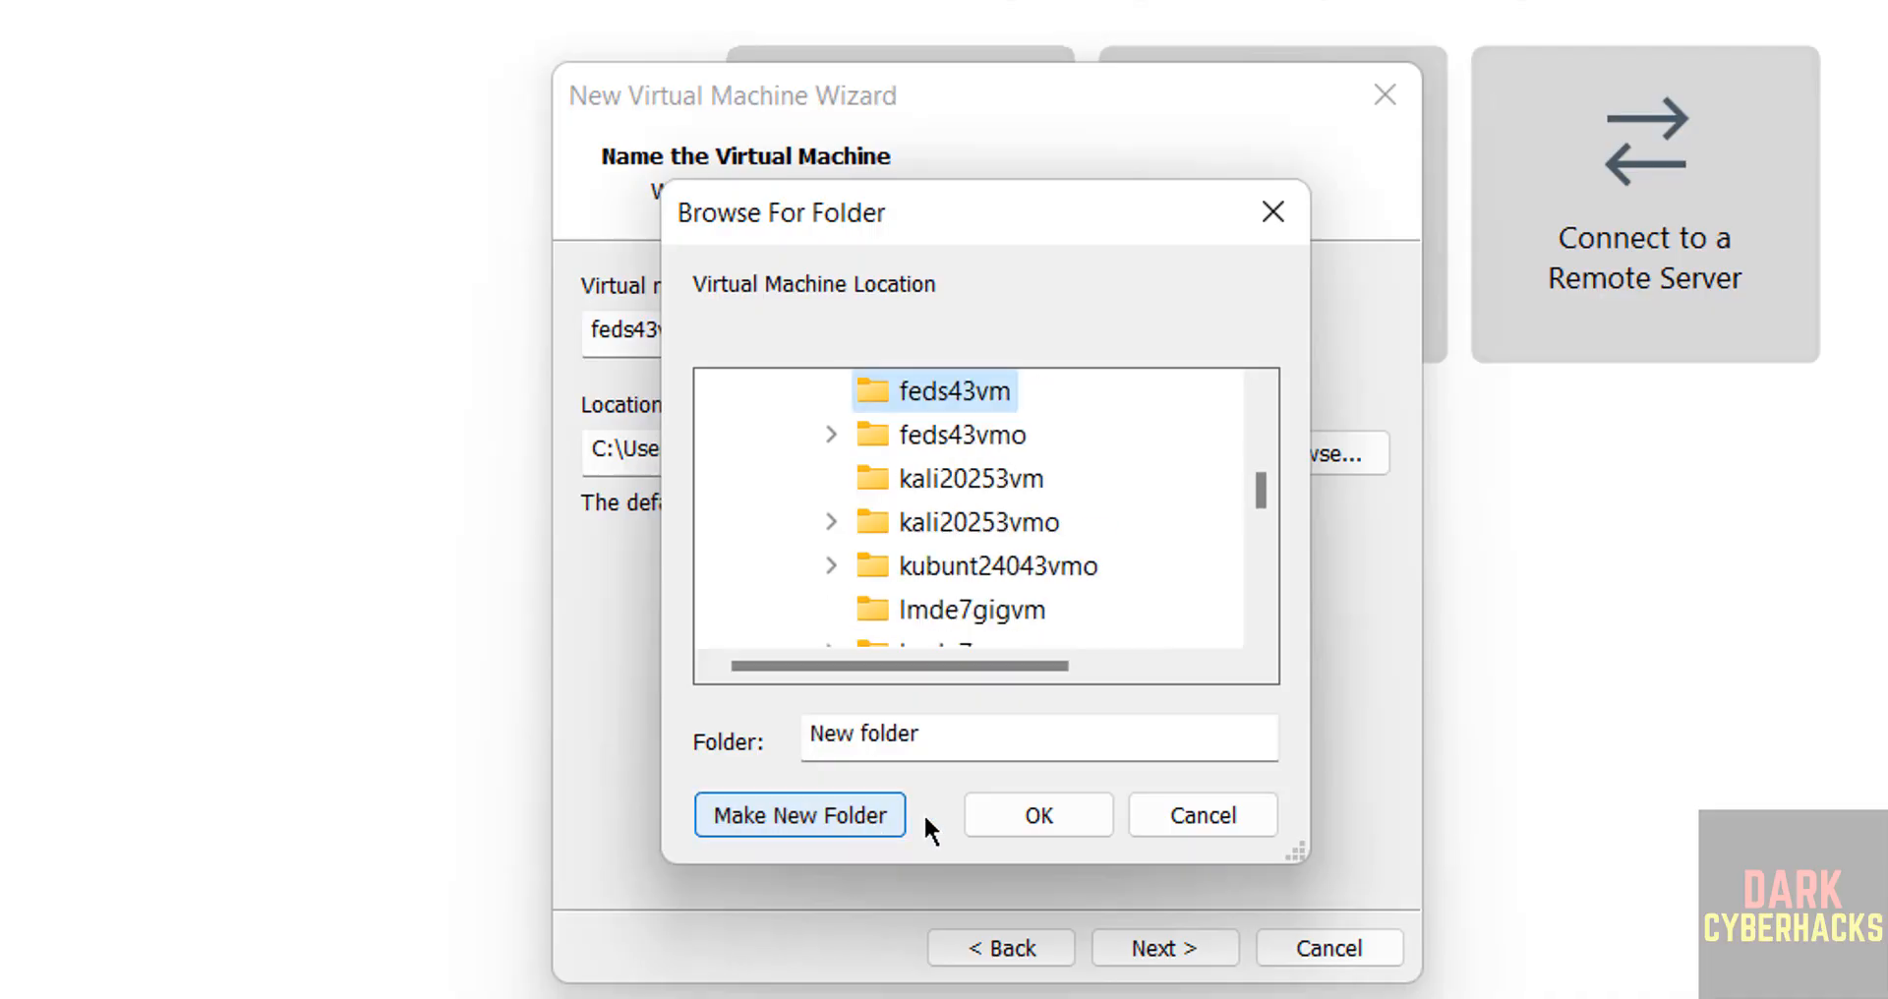
left_click(1053, 816)
left_click(1131, 934)
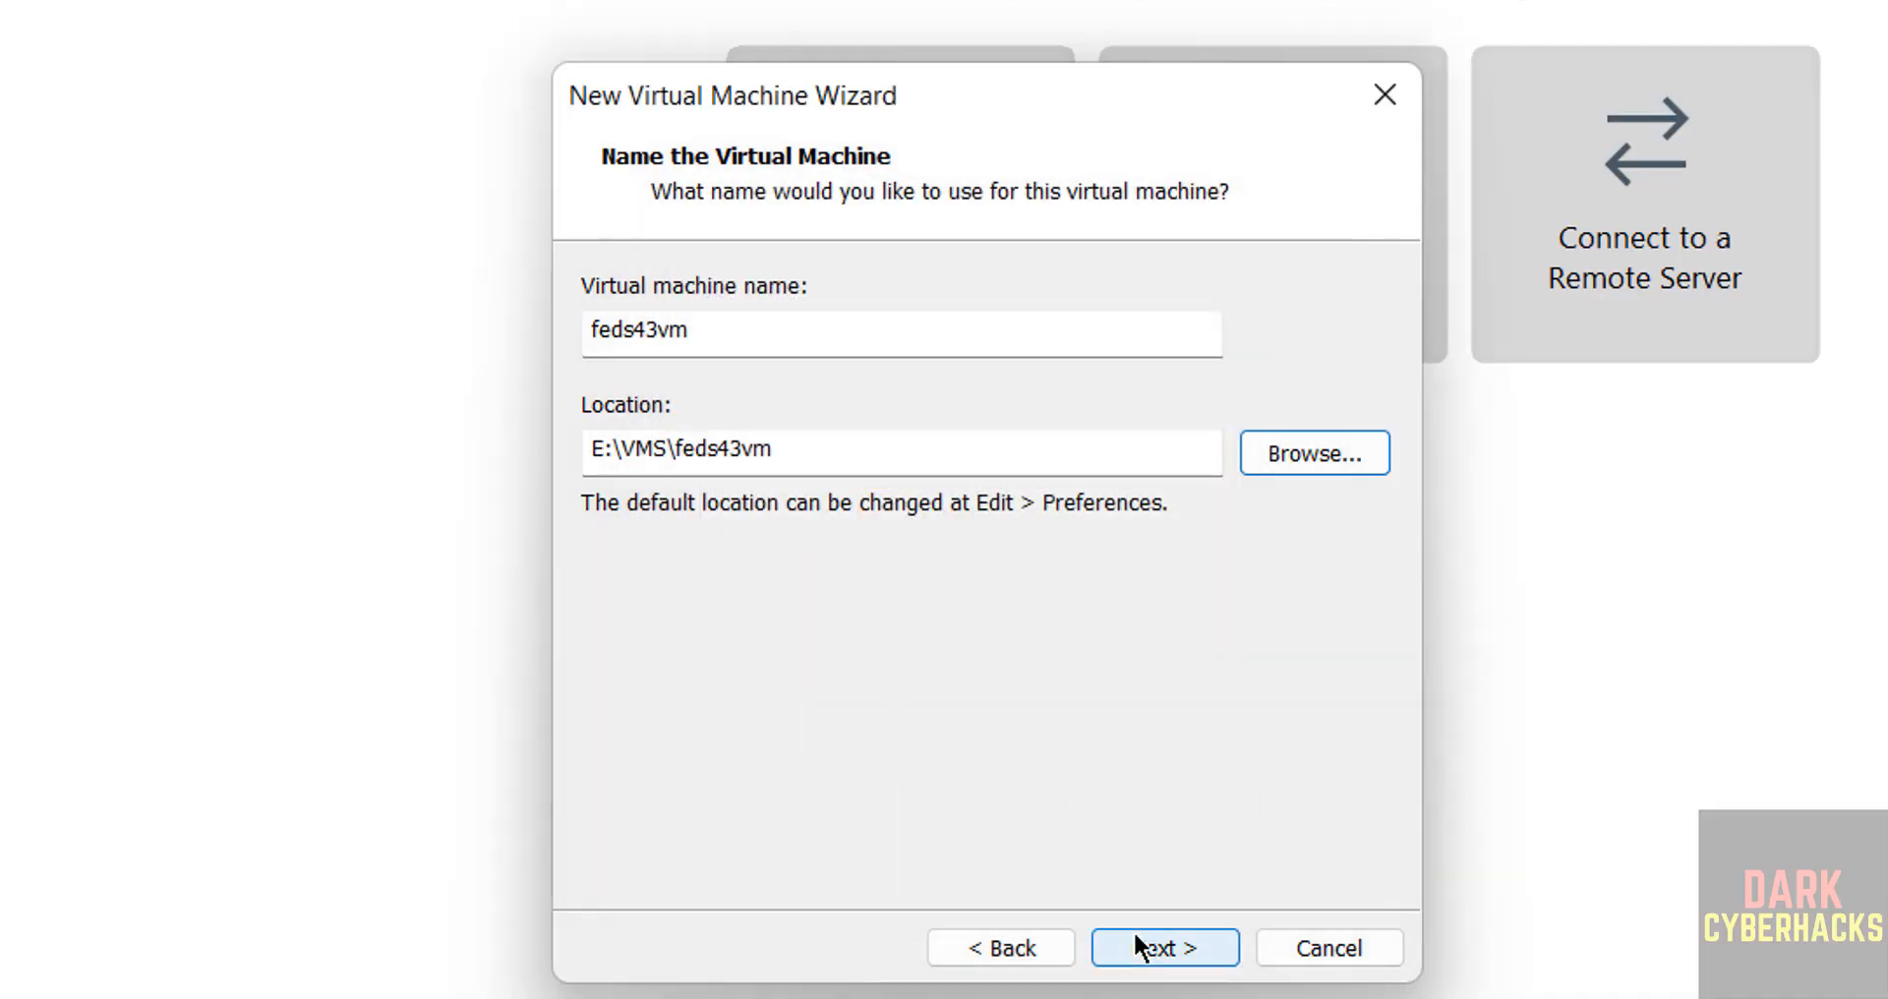
Store the virtual disk as a single file with a maximum size of 50 GB and proceed to the hardware settings.
left_click(731, 552)
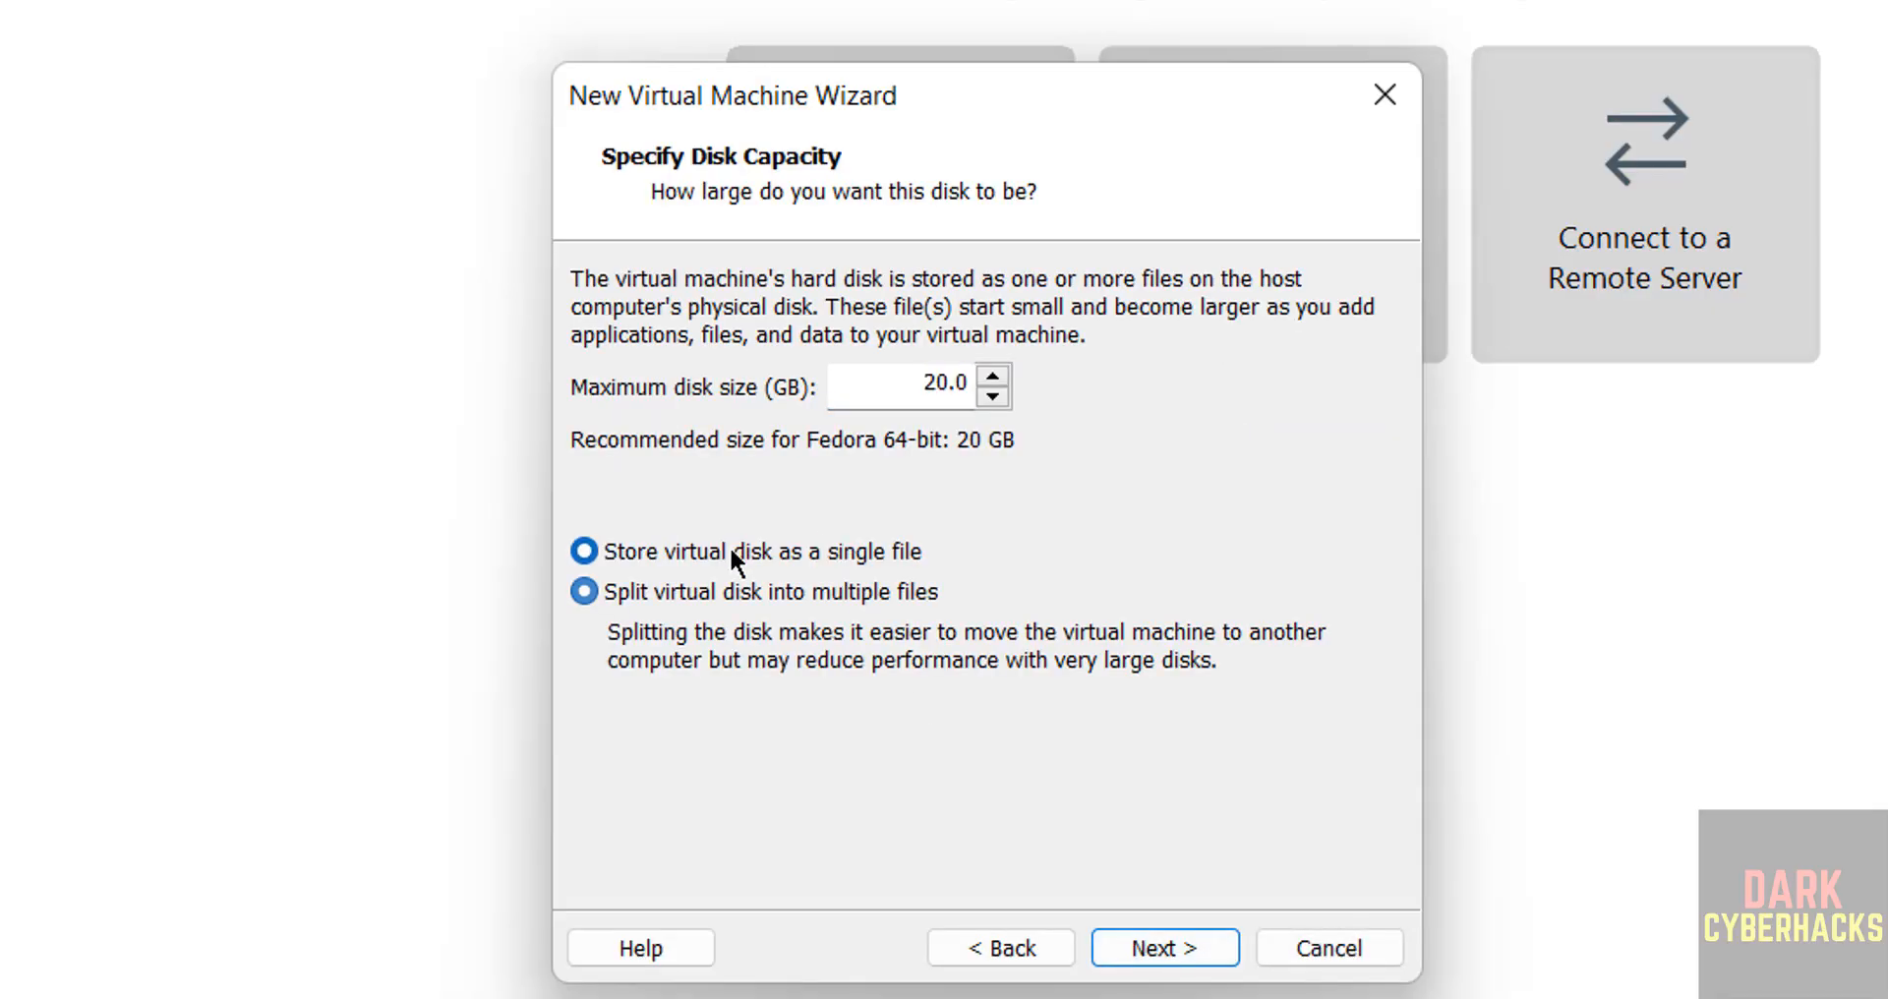
double_click(927, 378)
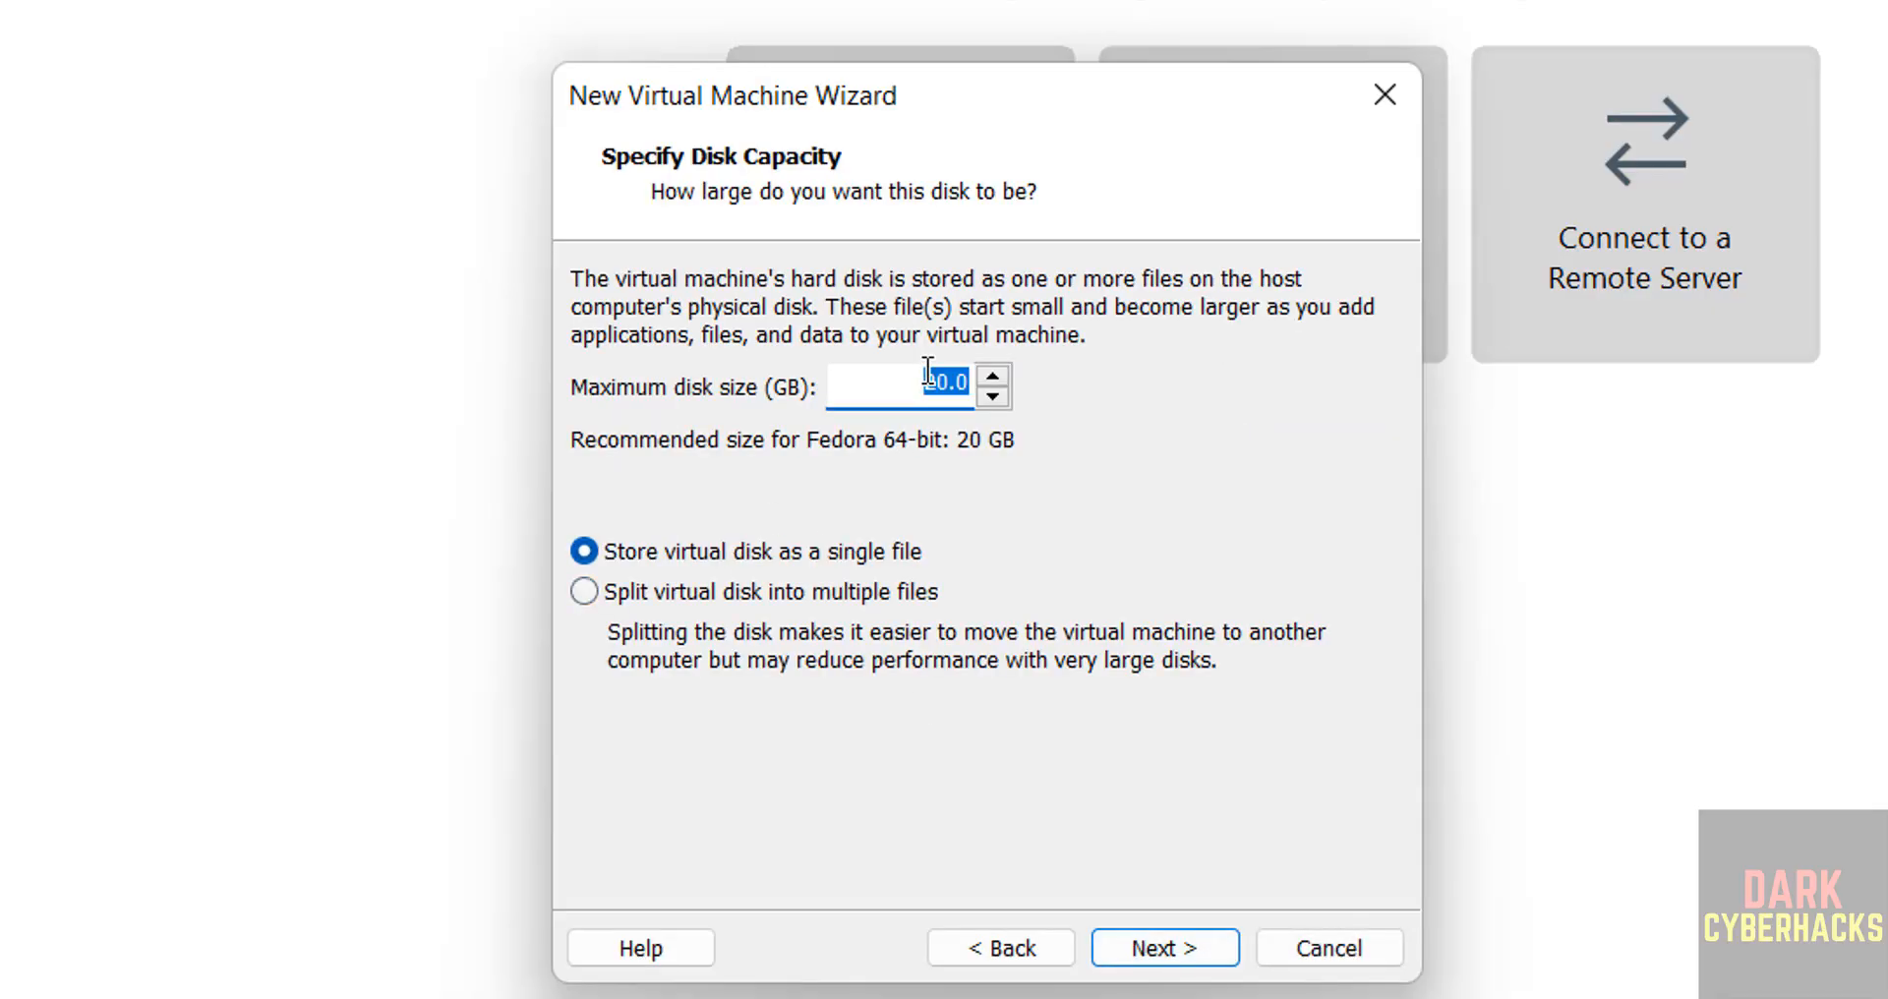
type("50")
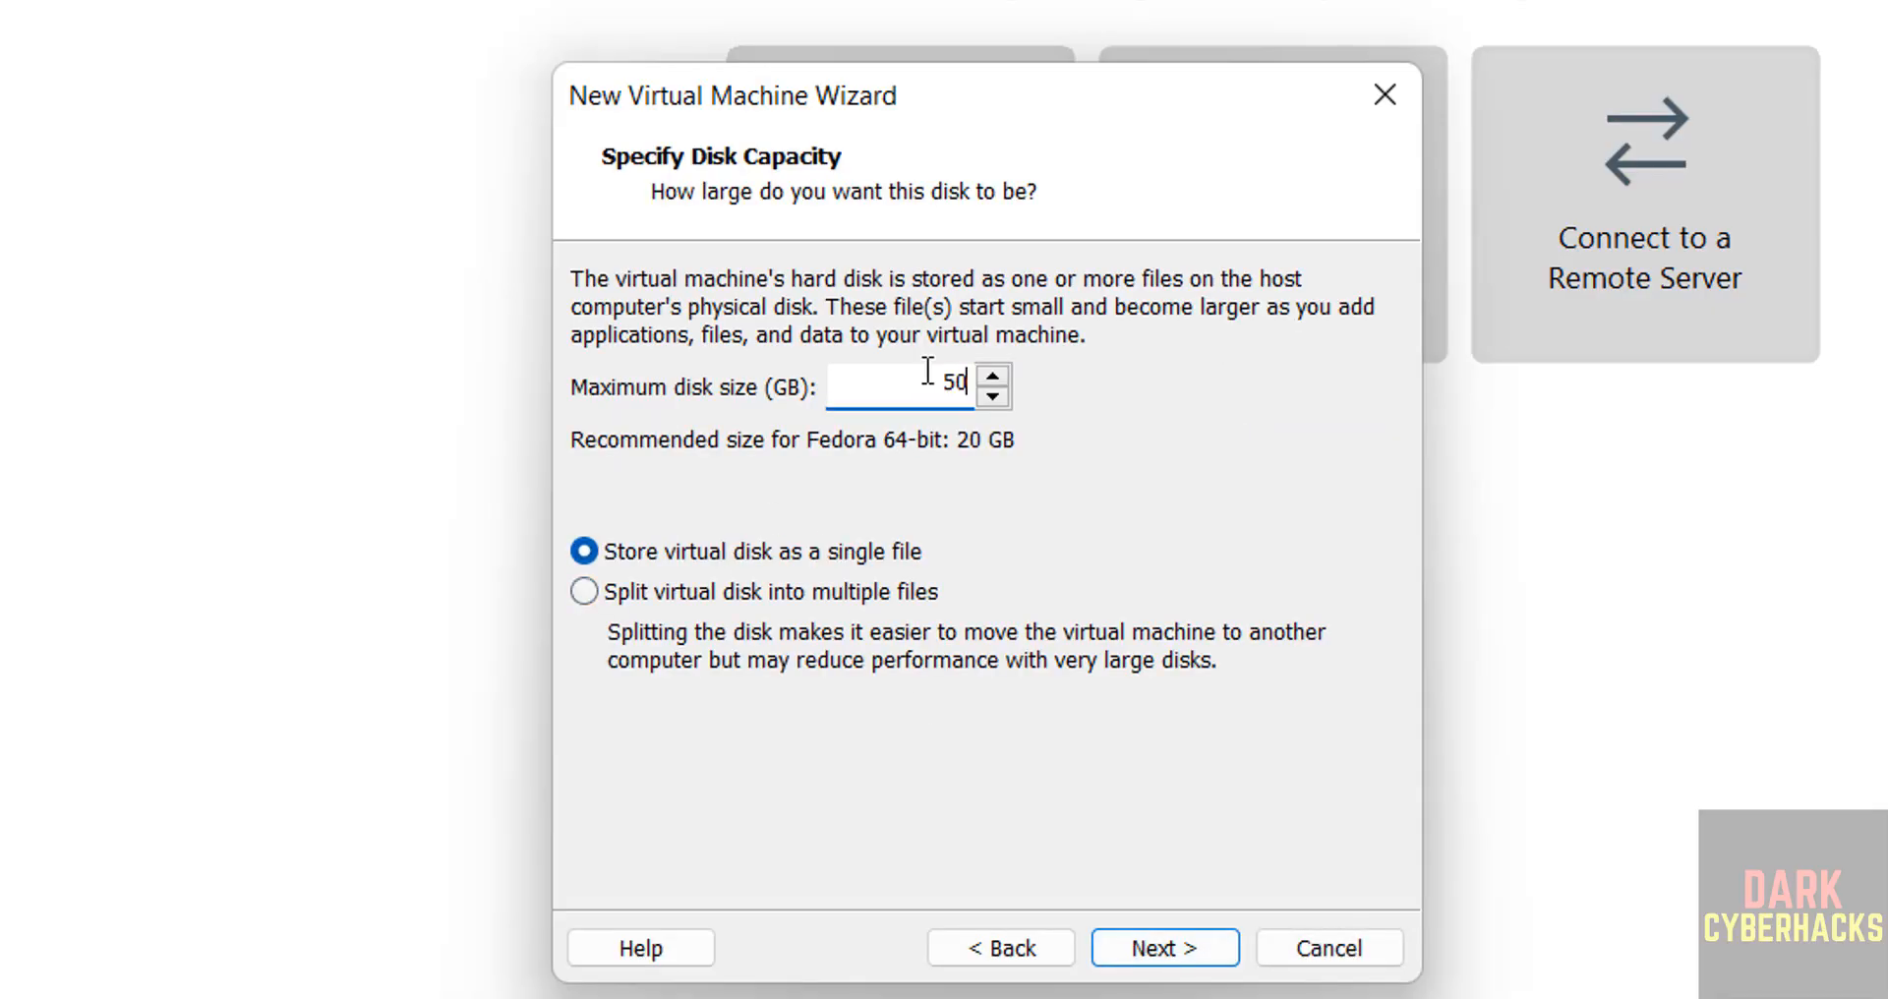
left_click(1142, 948)
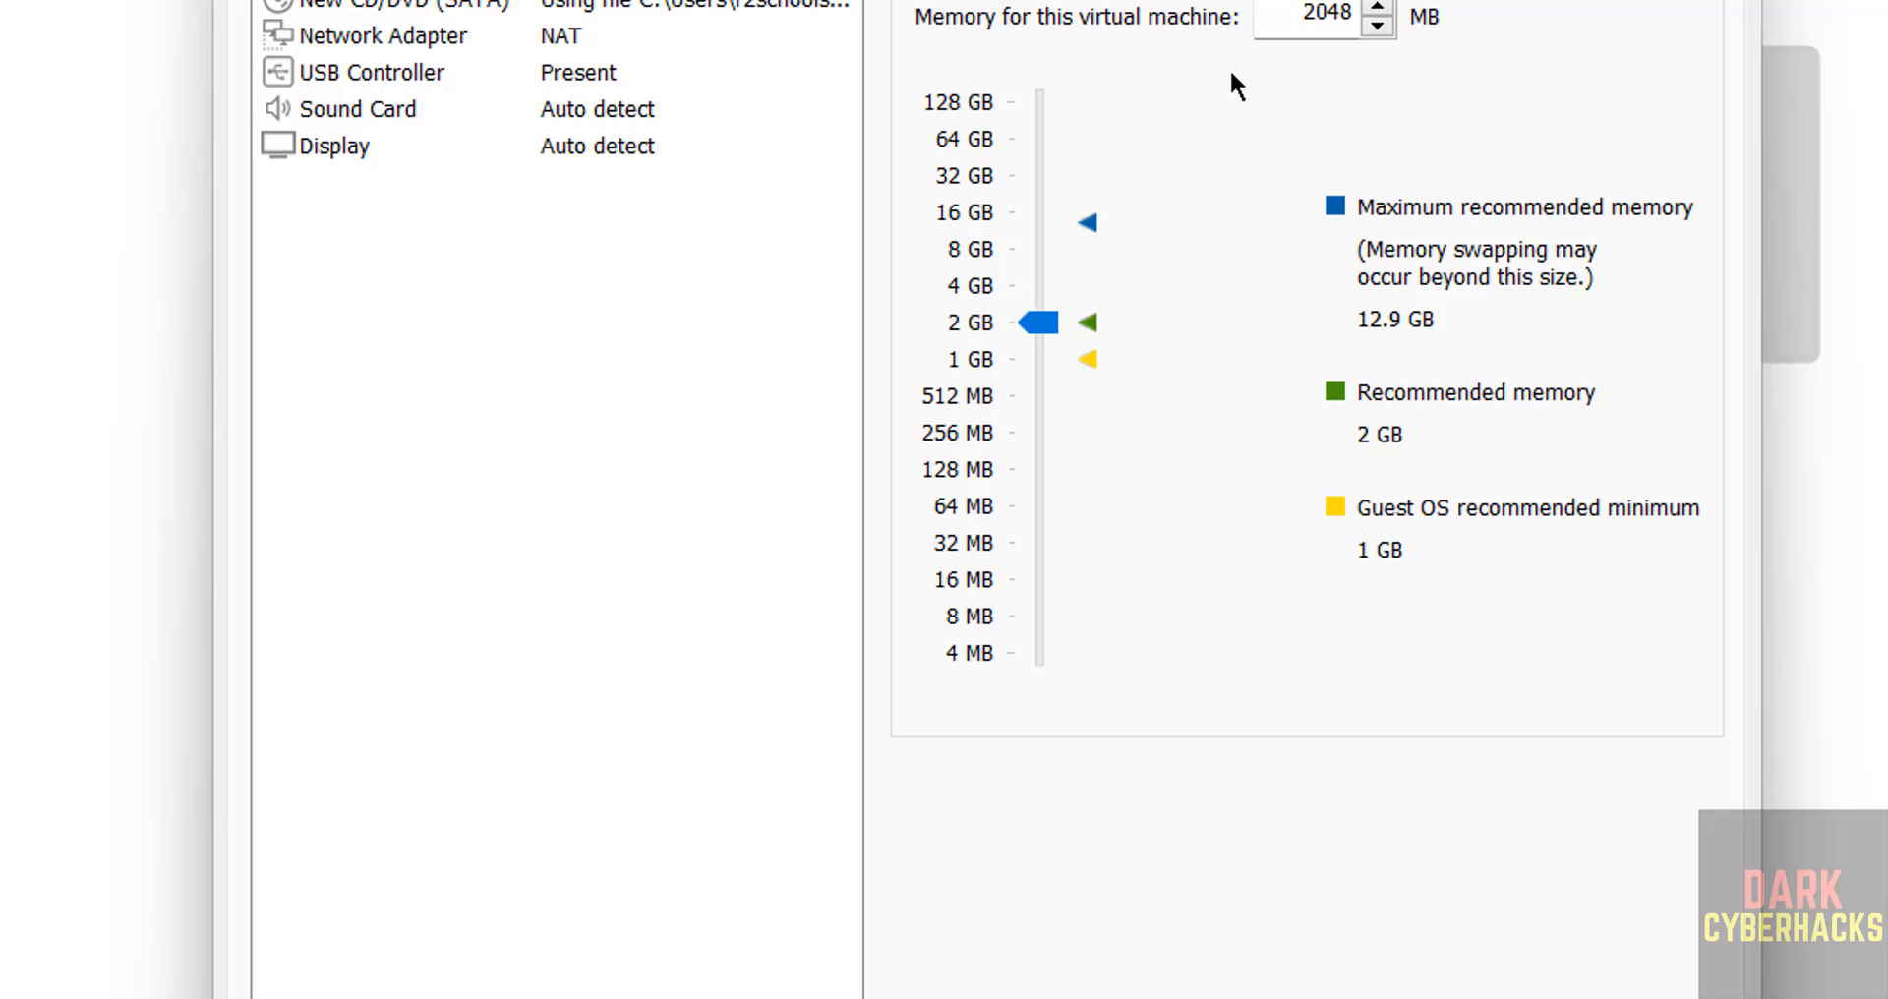
Set the virtual machine's memory to 4096 MB and finish creating it.
left_click(1030, 283)
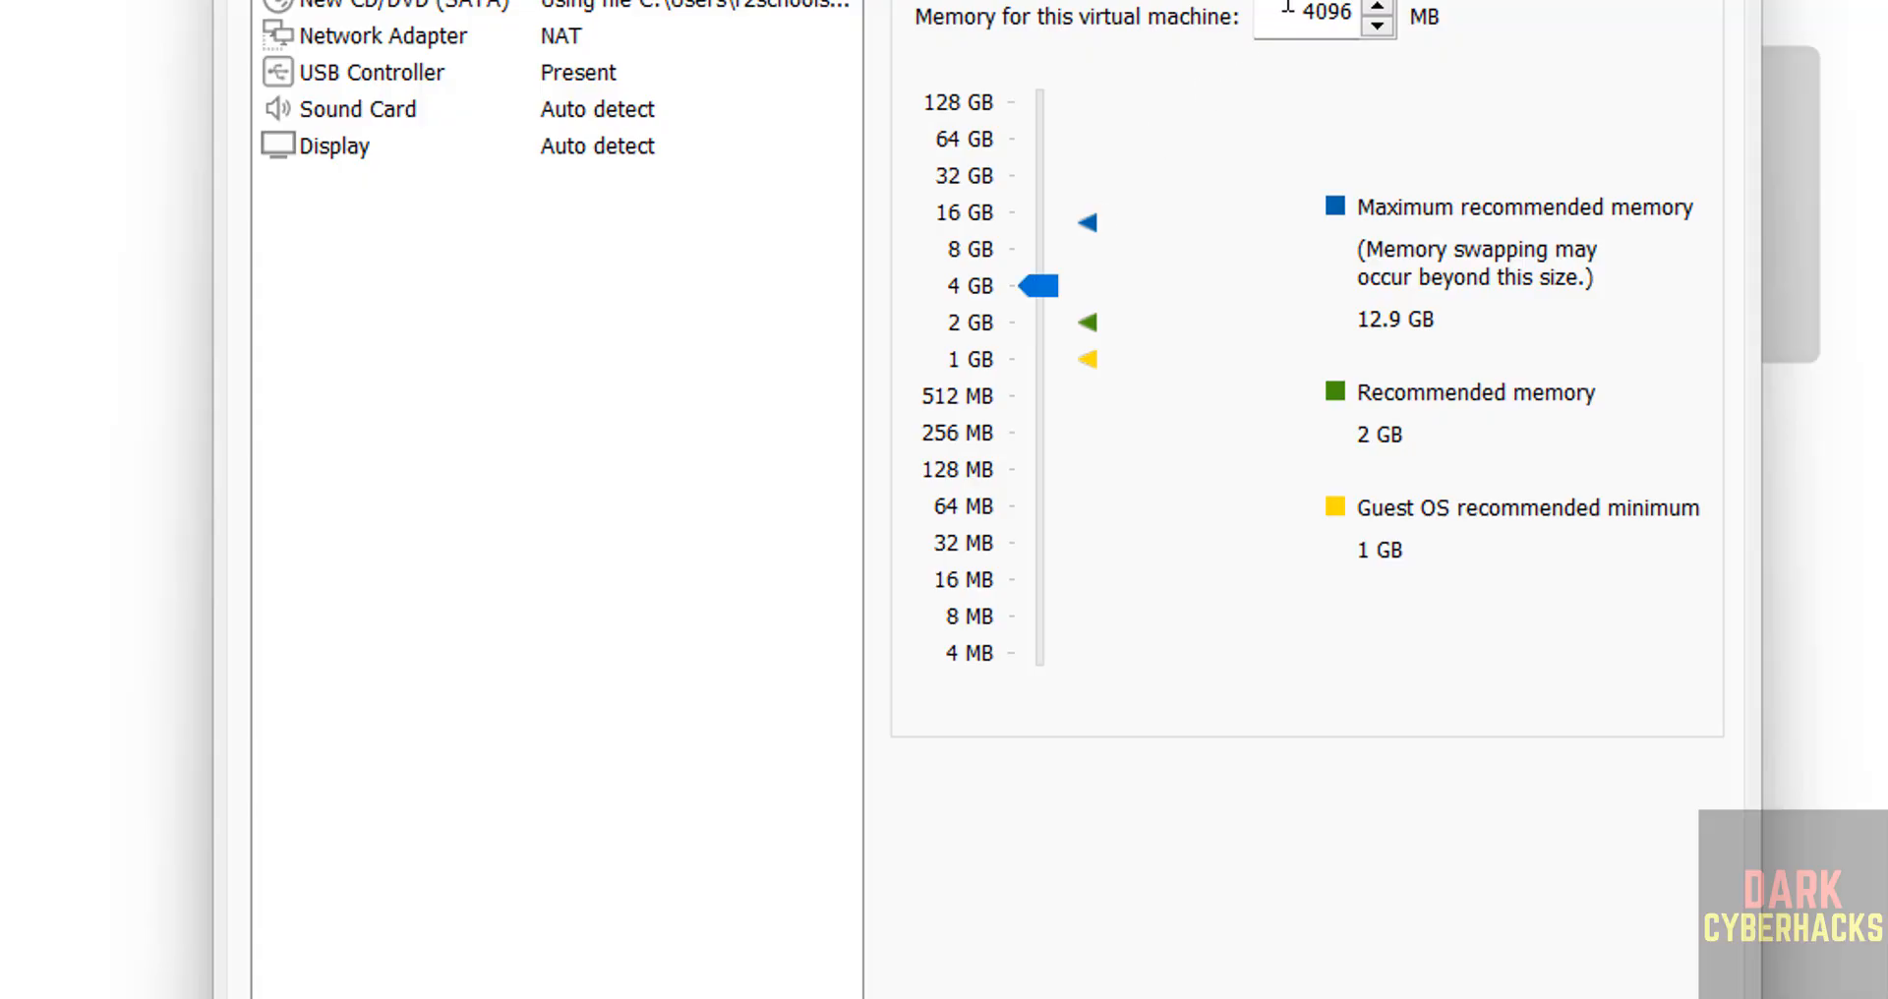
left_click_drag(1286, 8, 1356, 12)
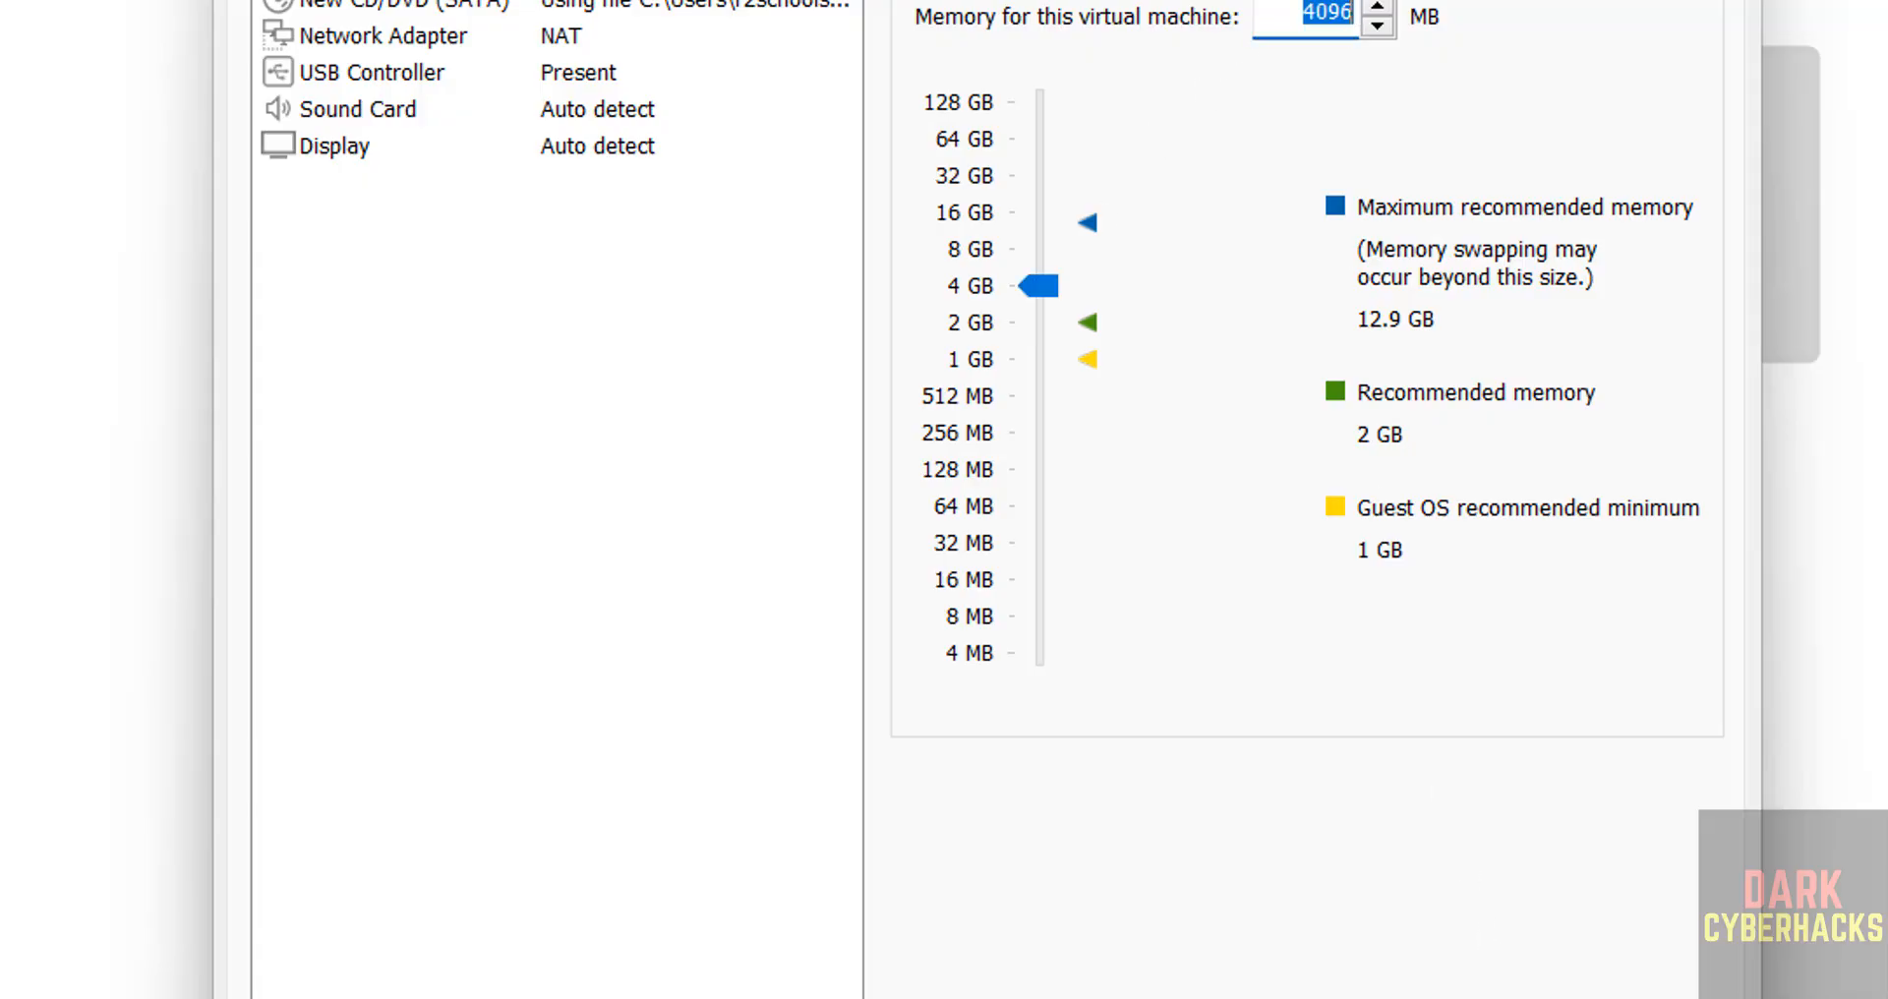
left_click(1506, 995)
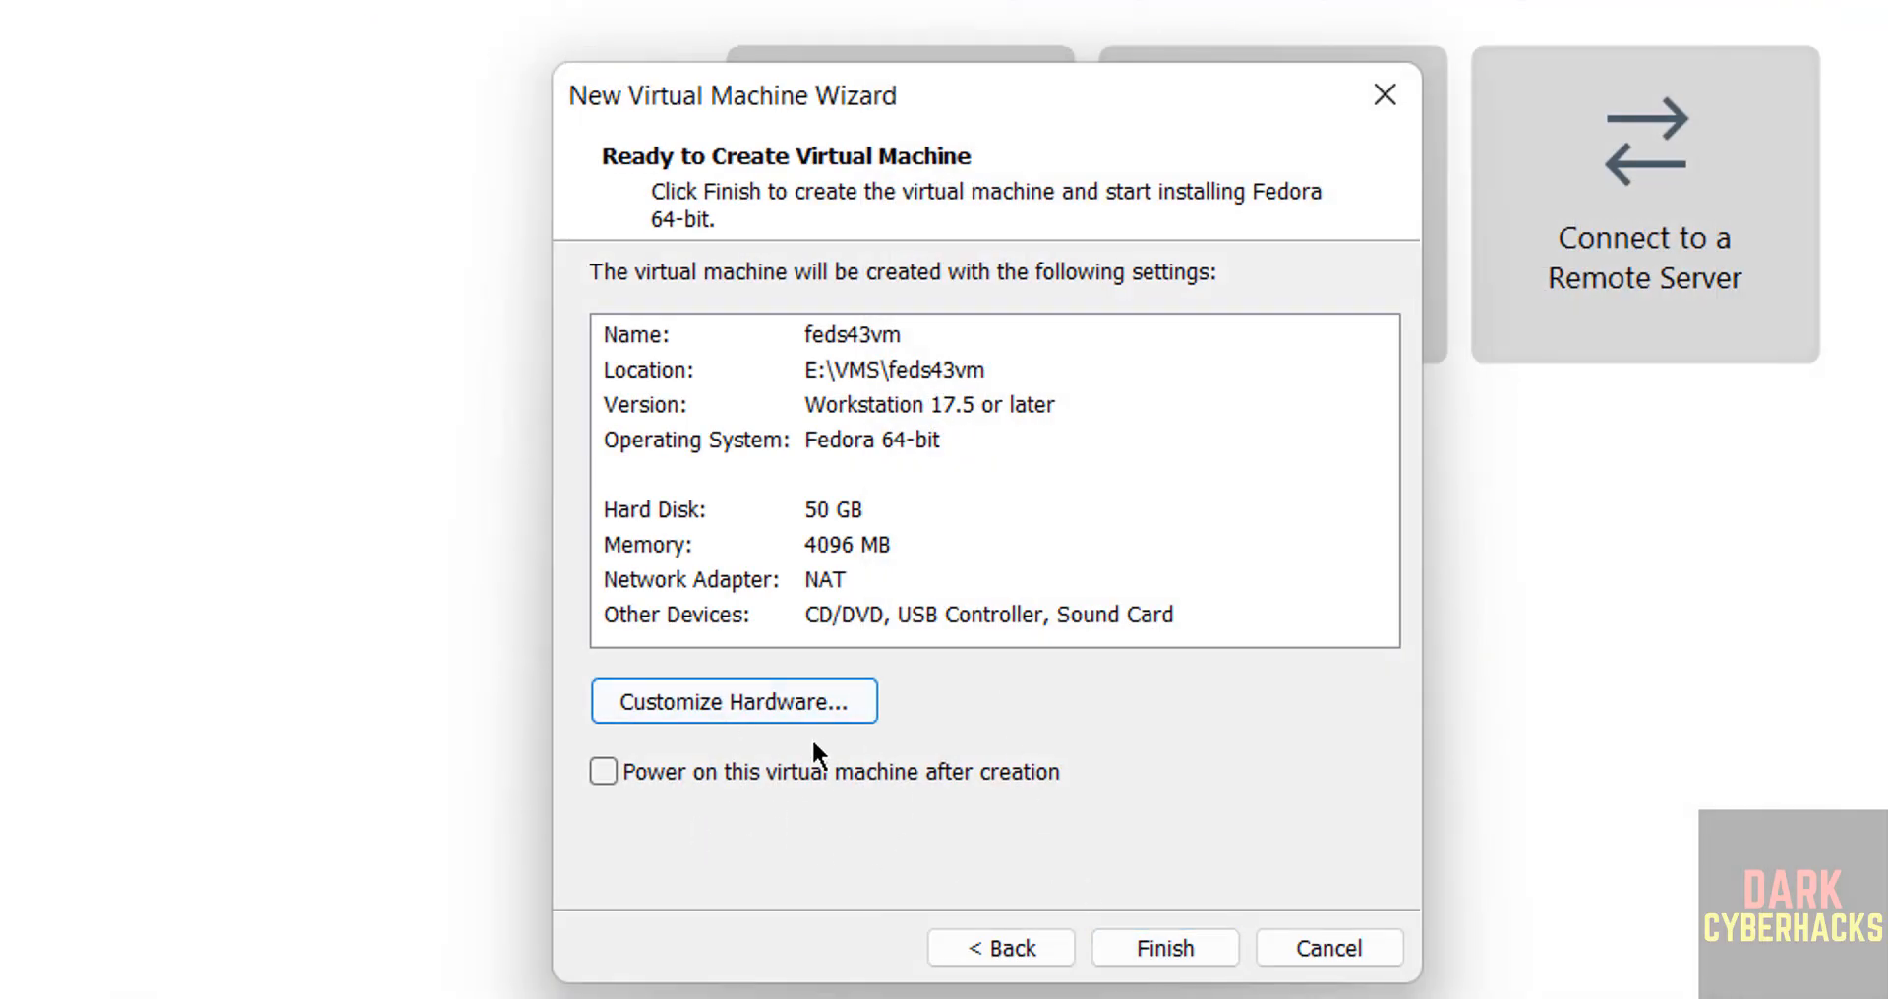
left_click(1136, 946)
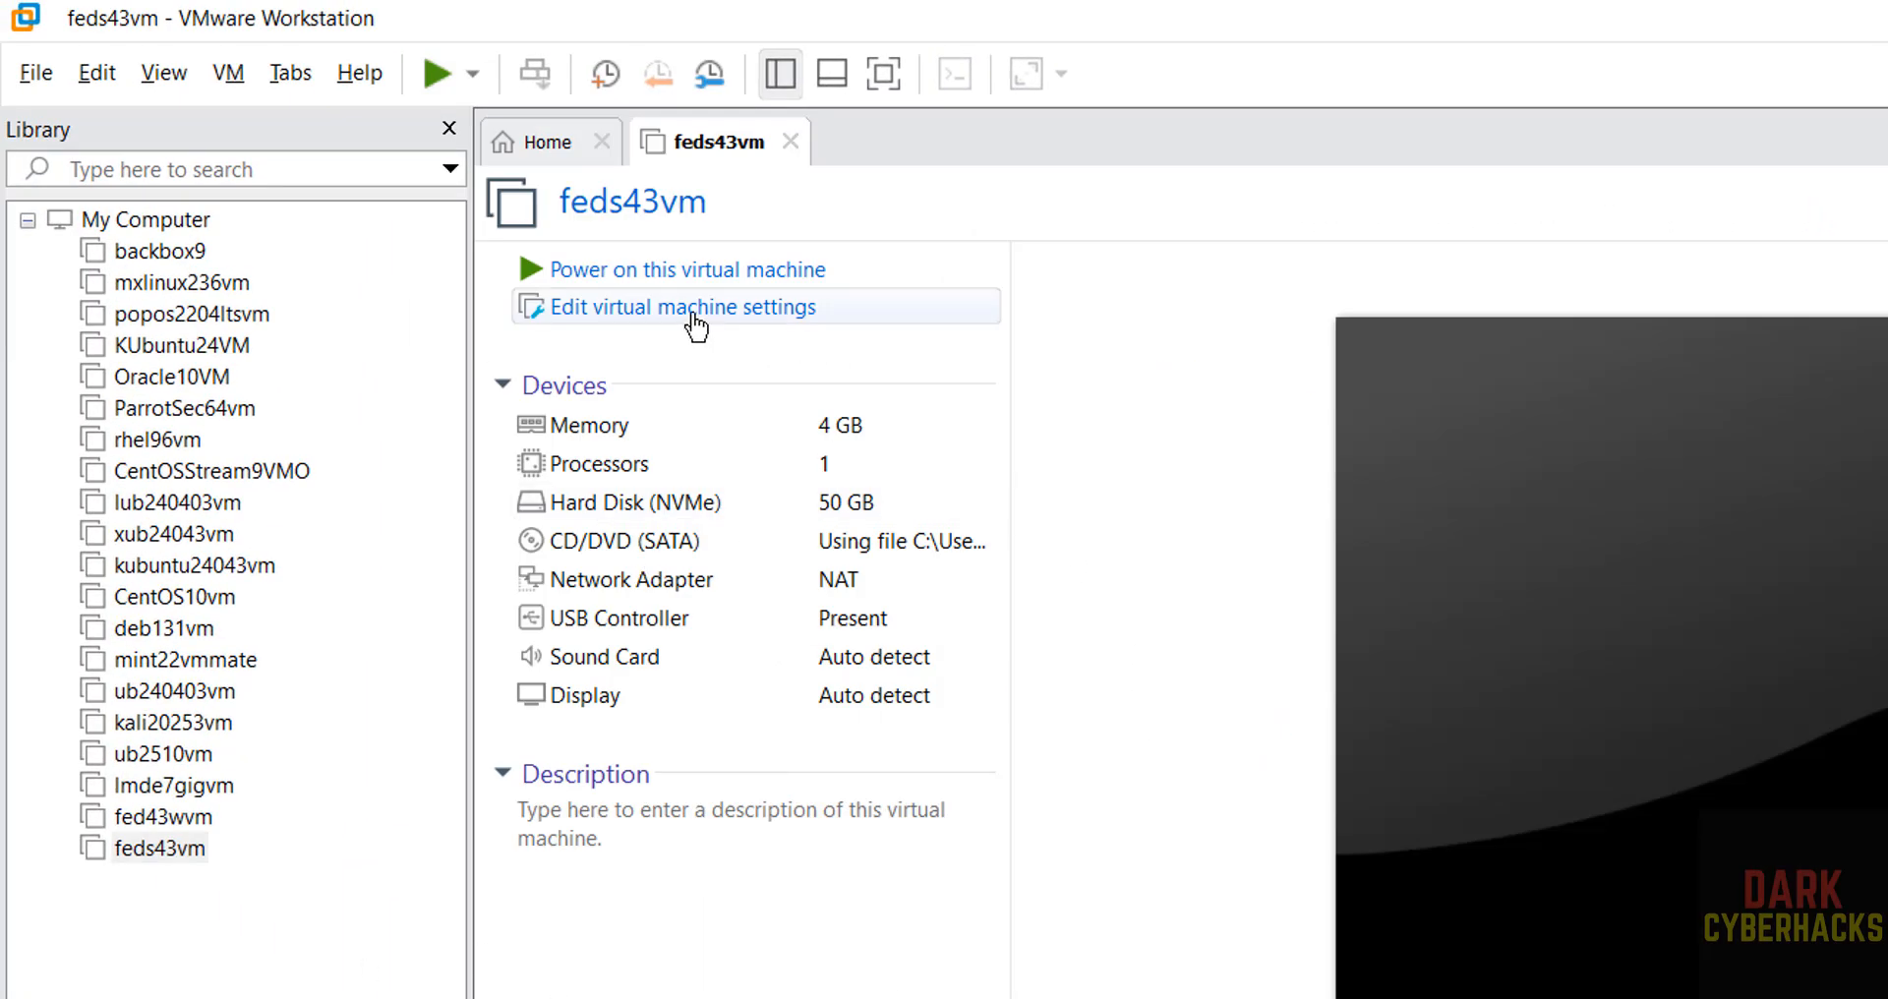
right_click(177, 851)
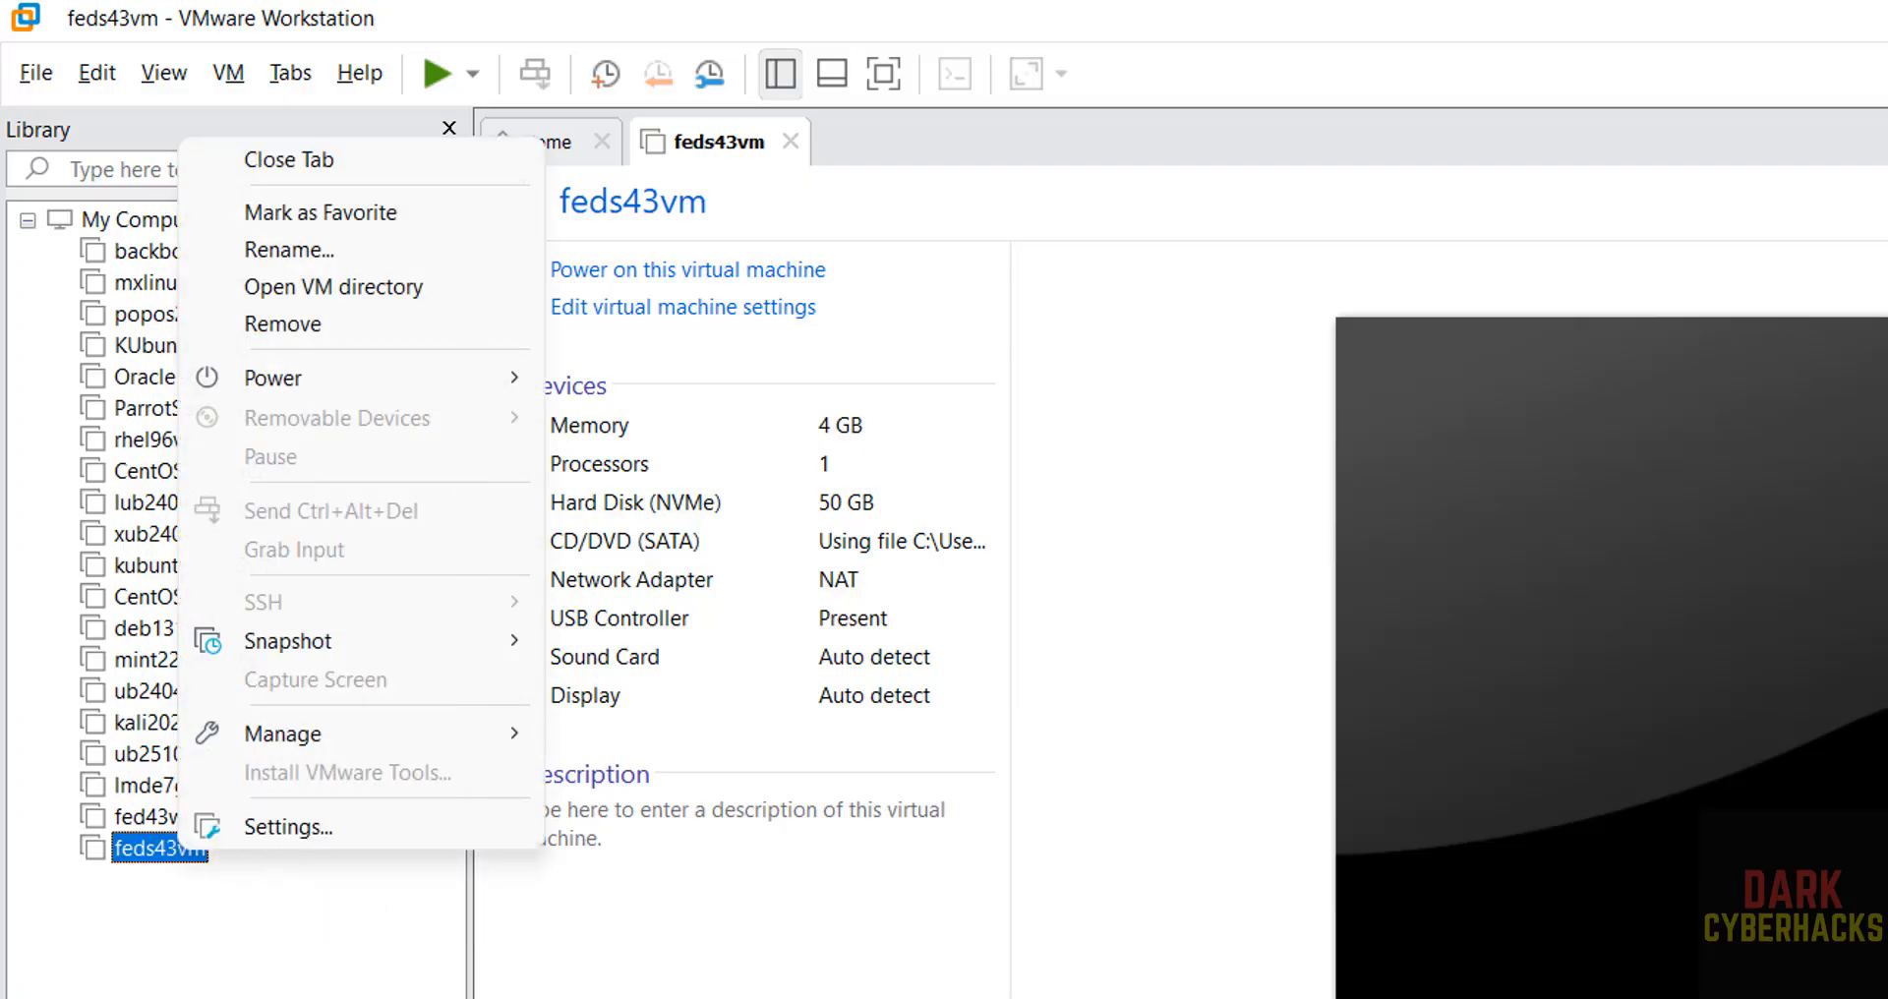
key("Escape")
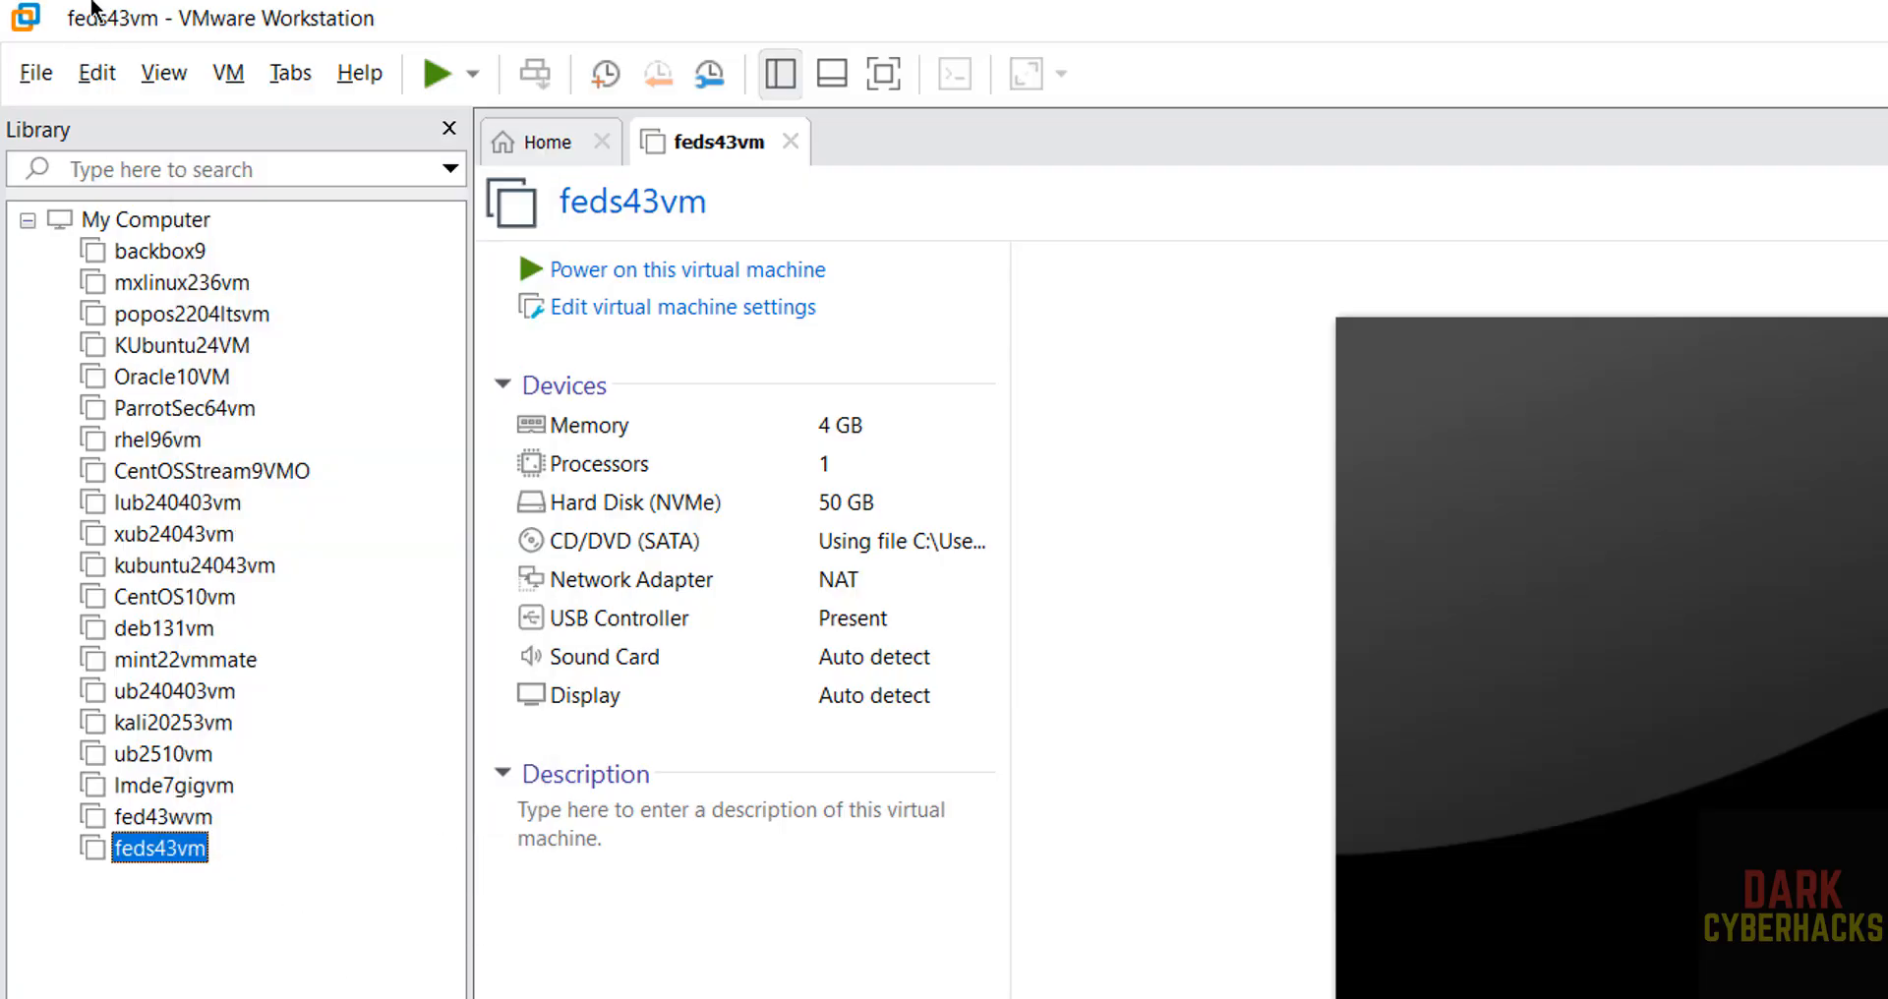
left_click(268, 69)
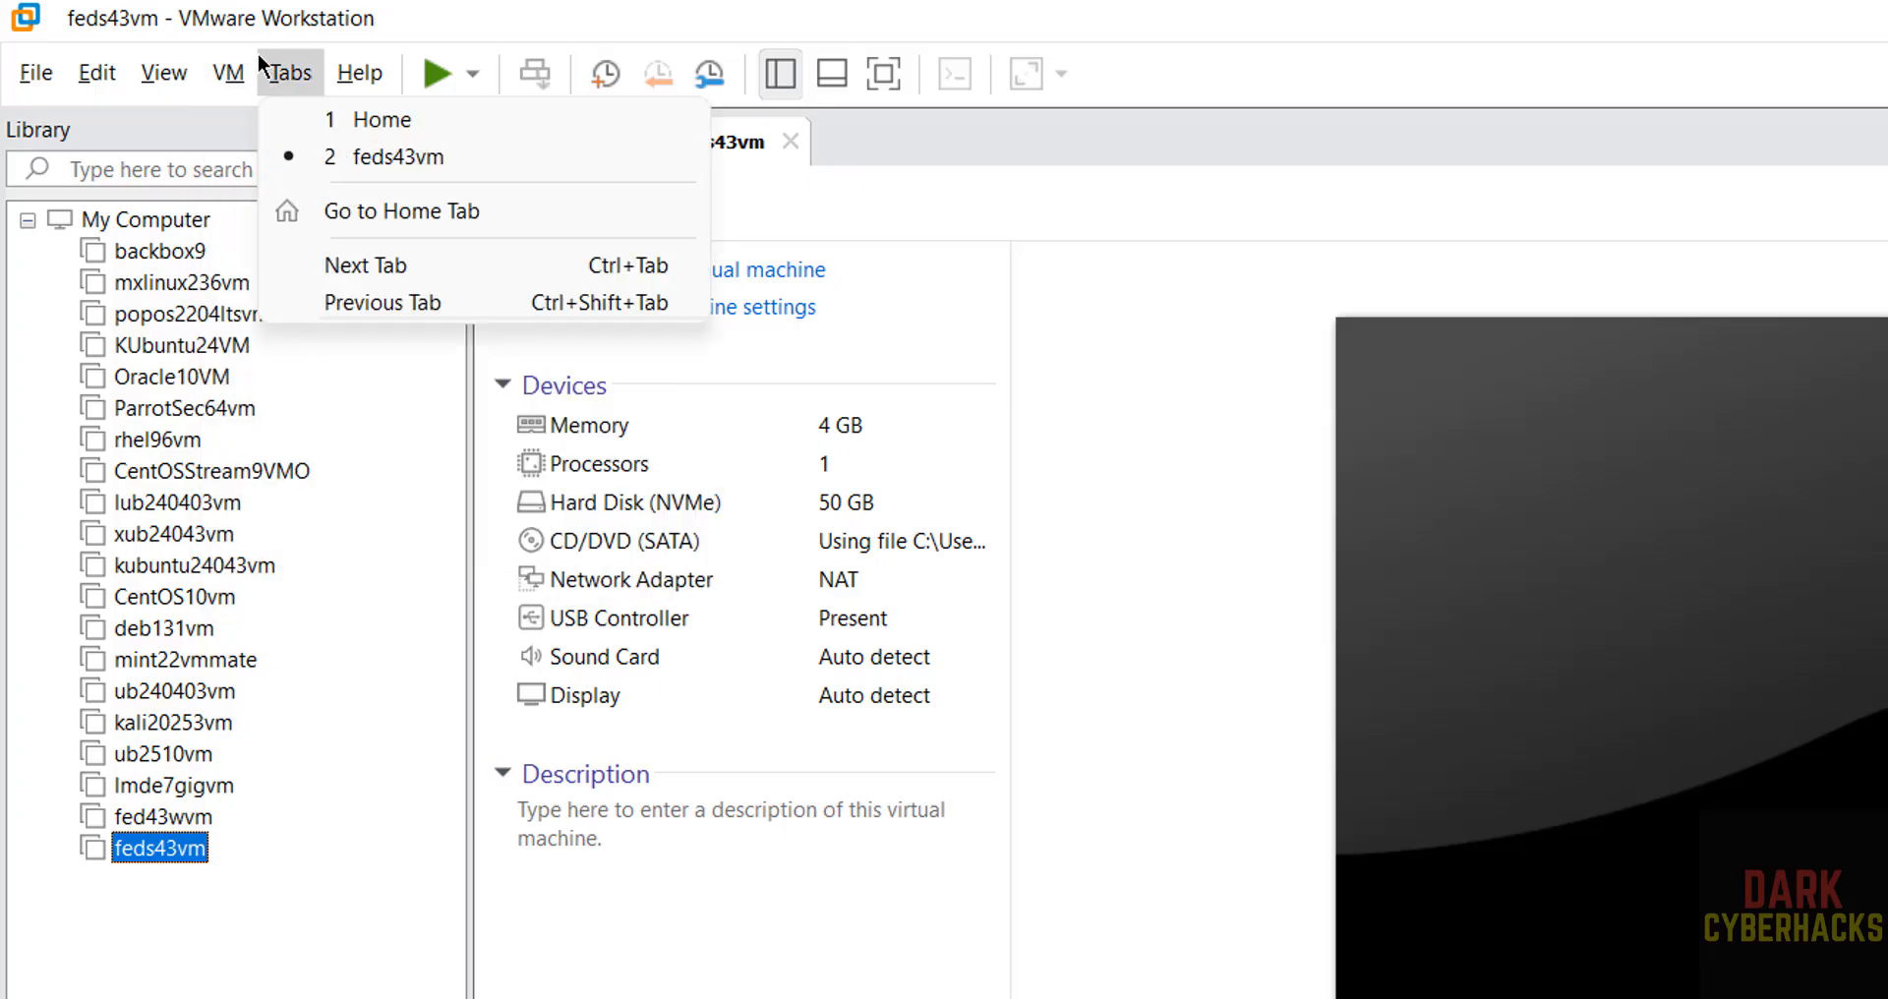
key("Escape")
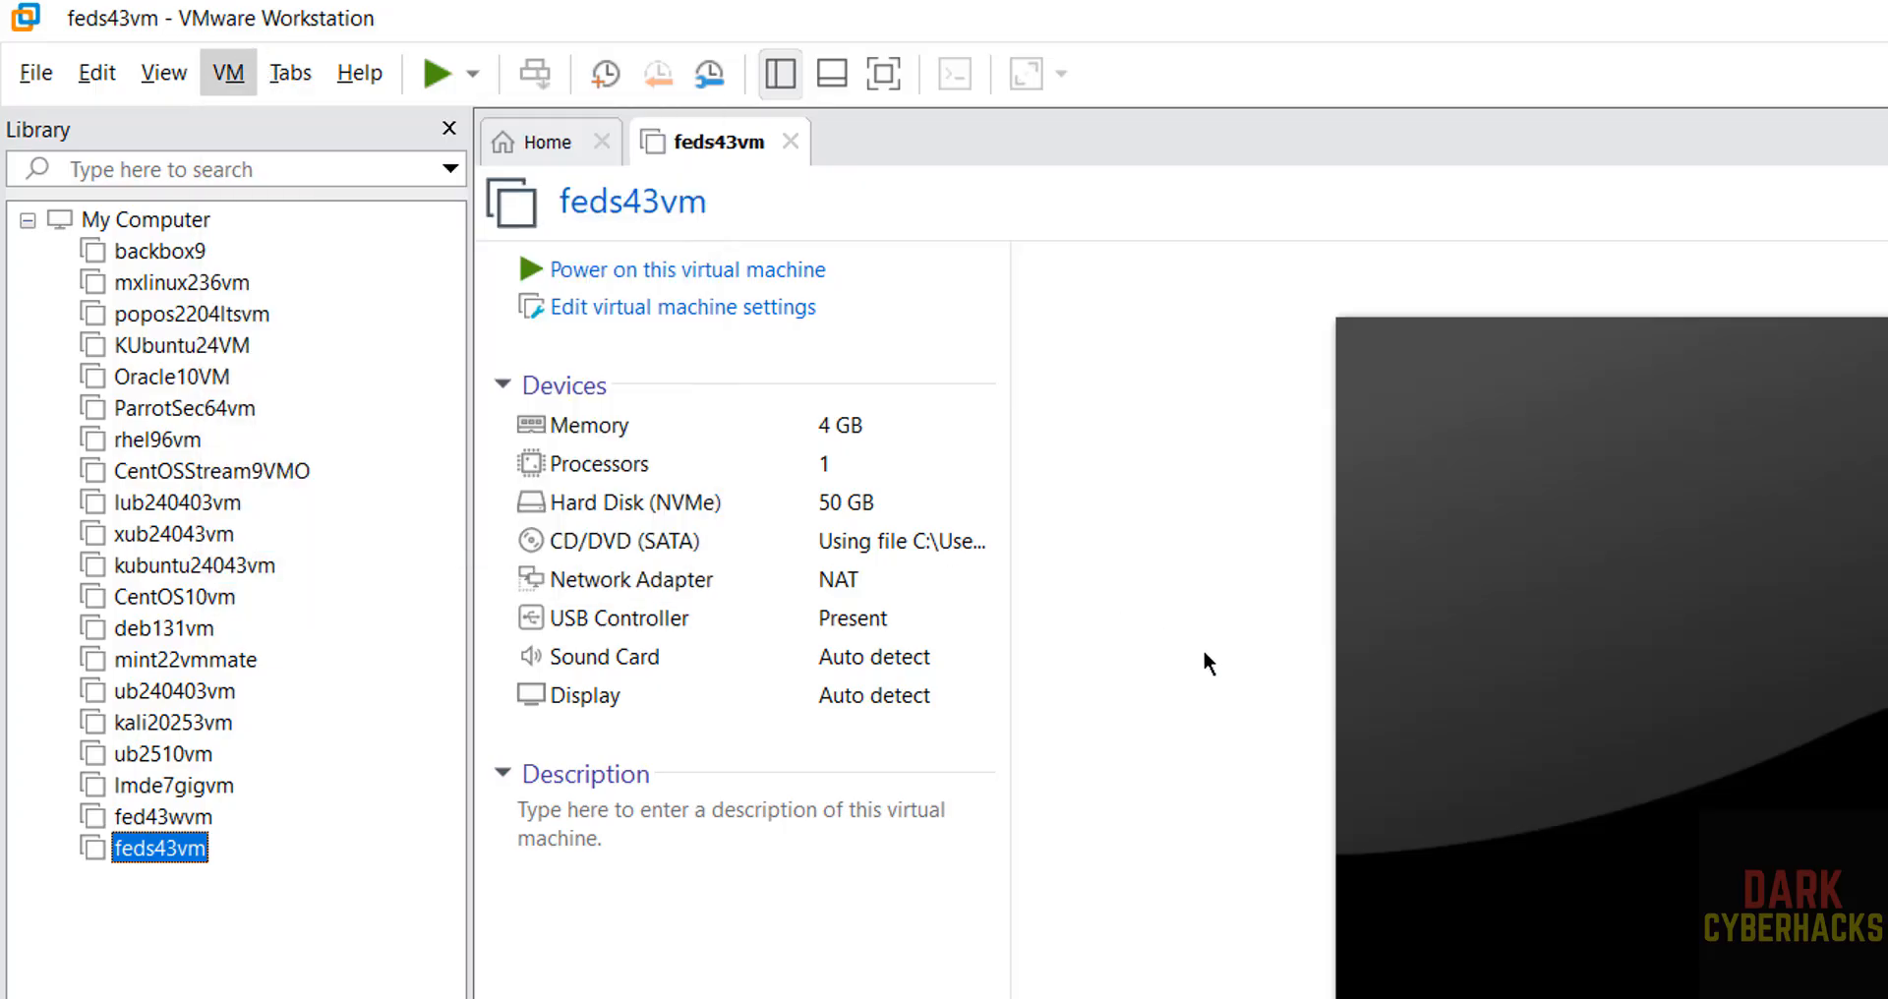
left_click(543, 885)
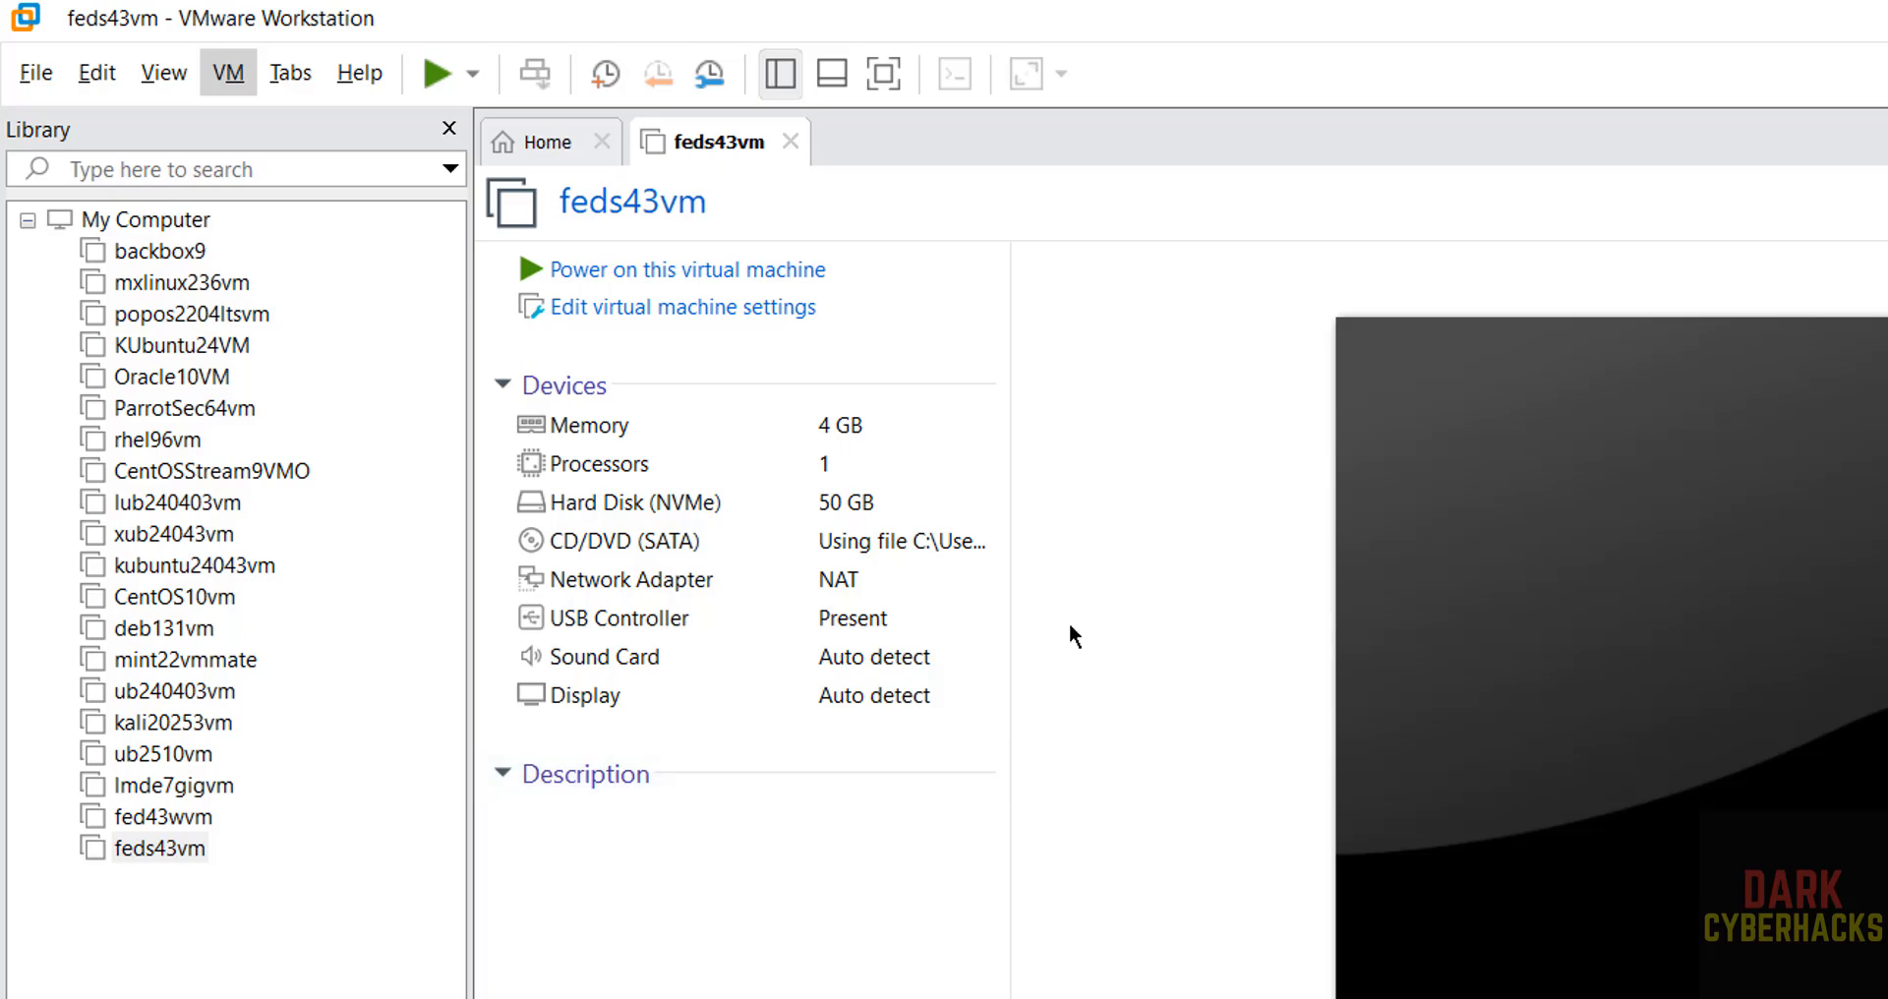
Power on the feds43vm virtual machine and boot the Install Fedora 43 entry.
left_click(725, 274)
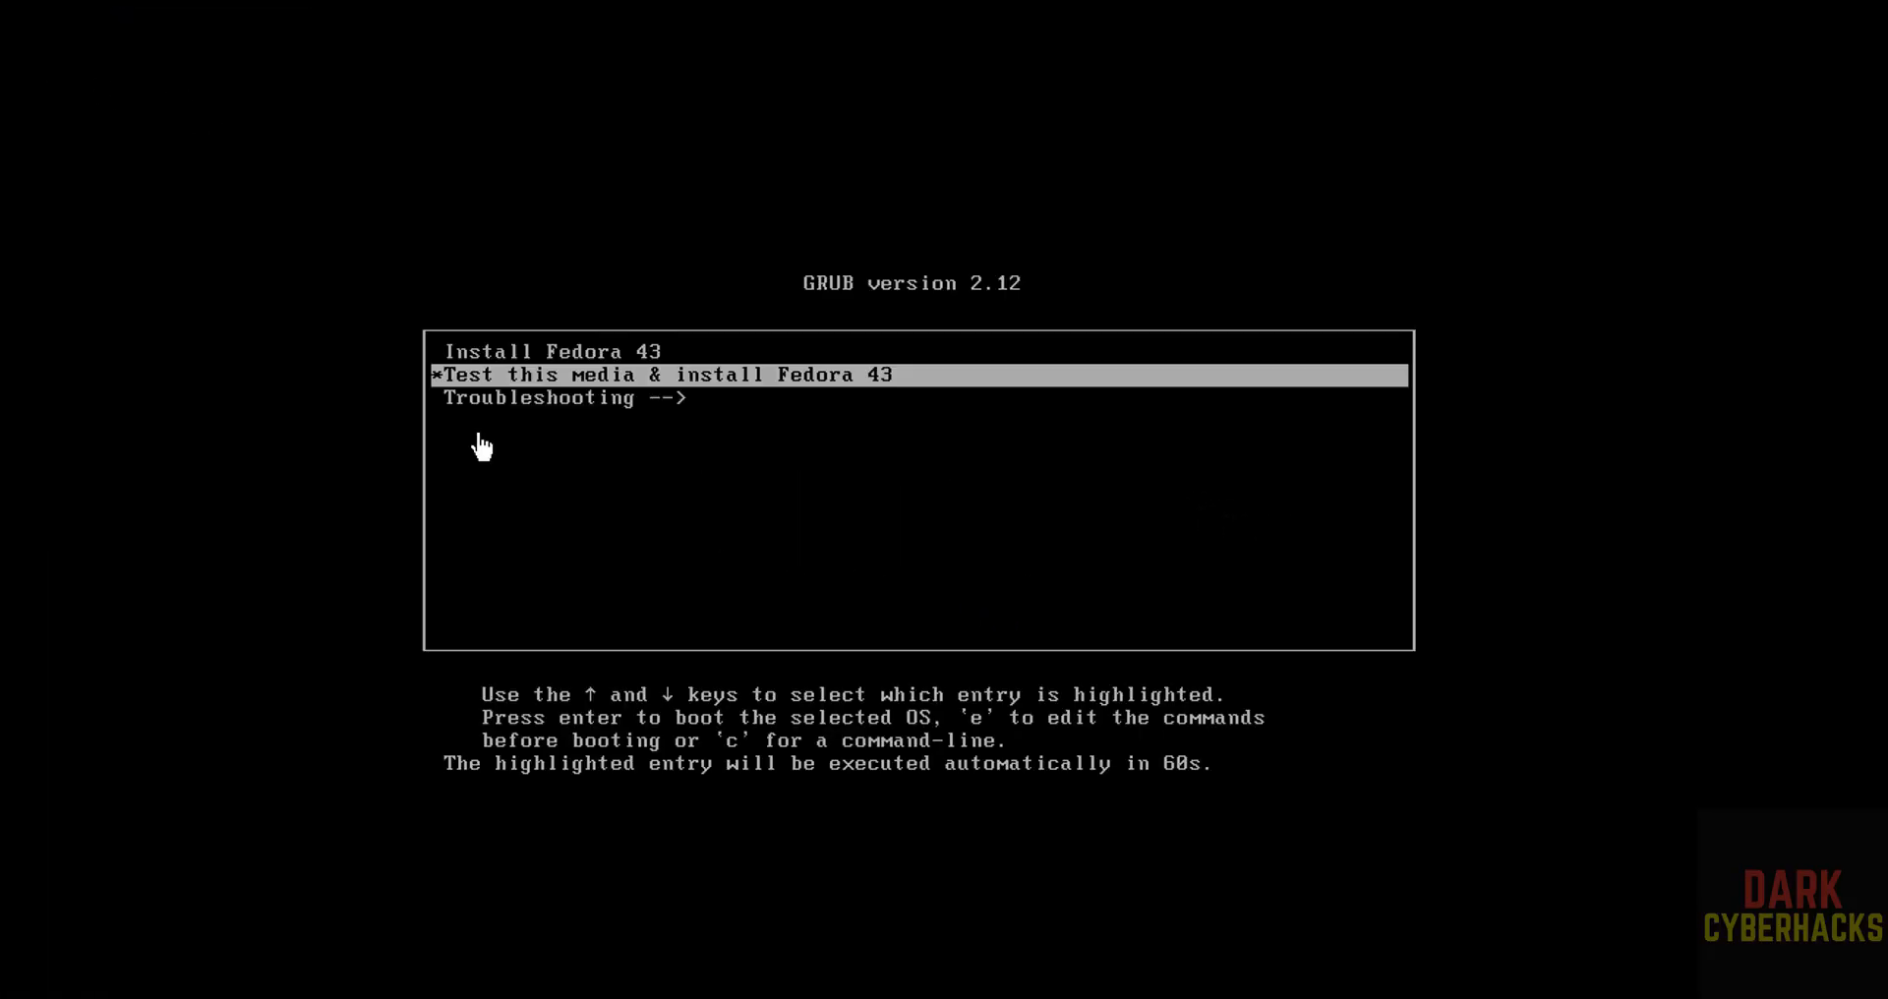
key("Down")
key("Up")
key("Up")
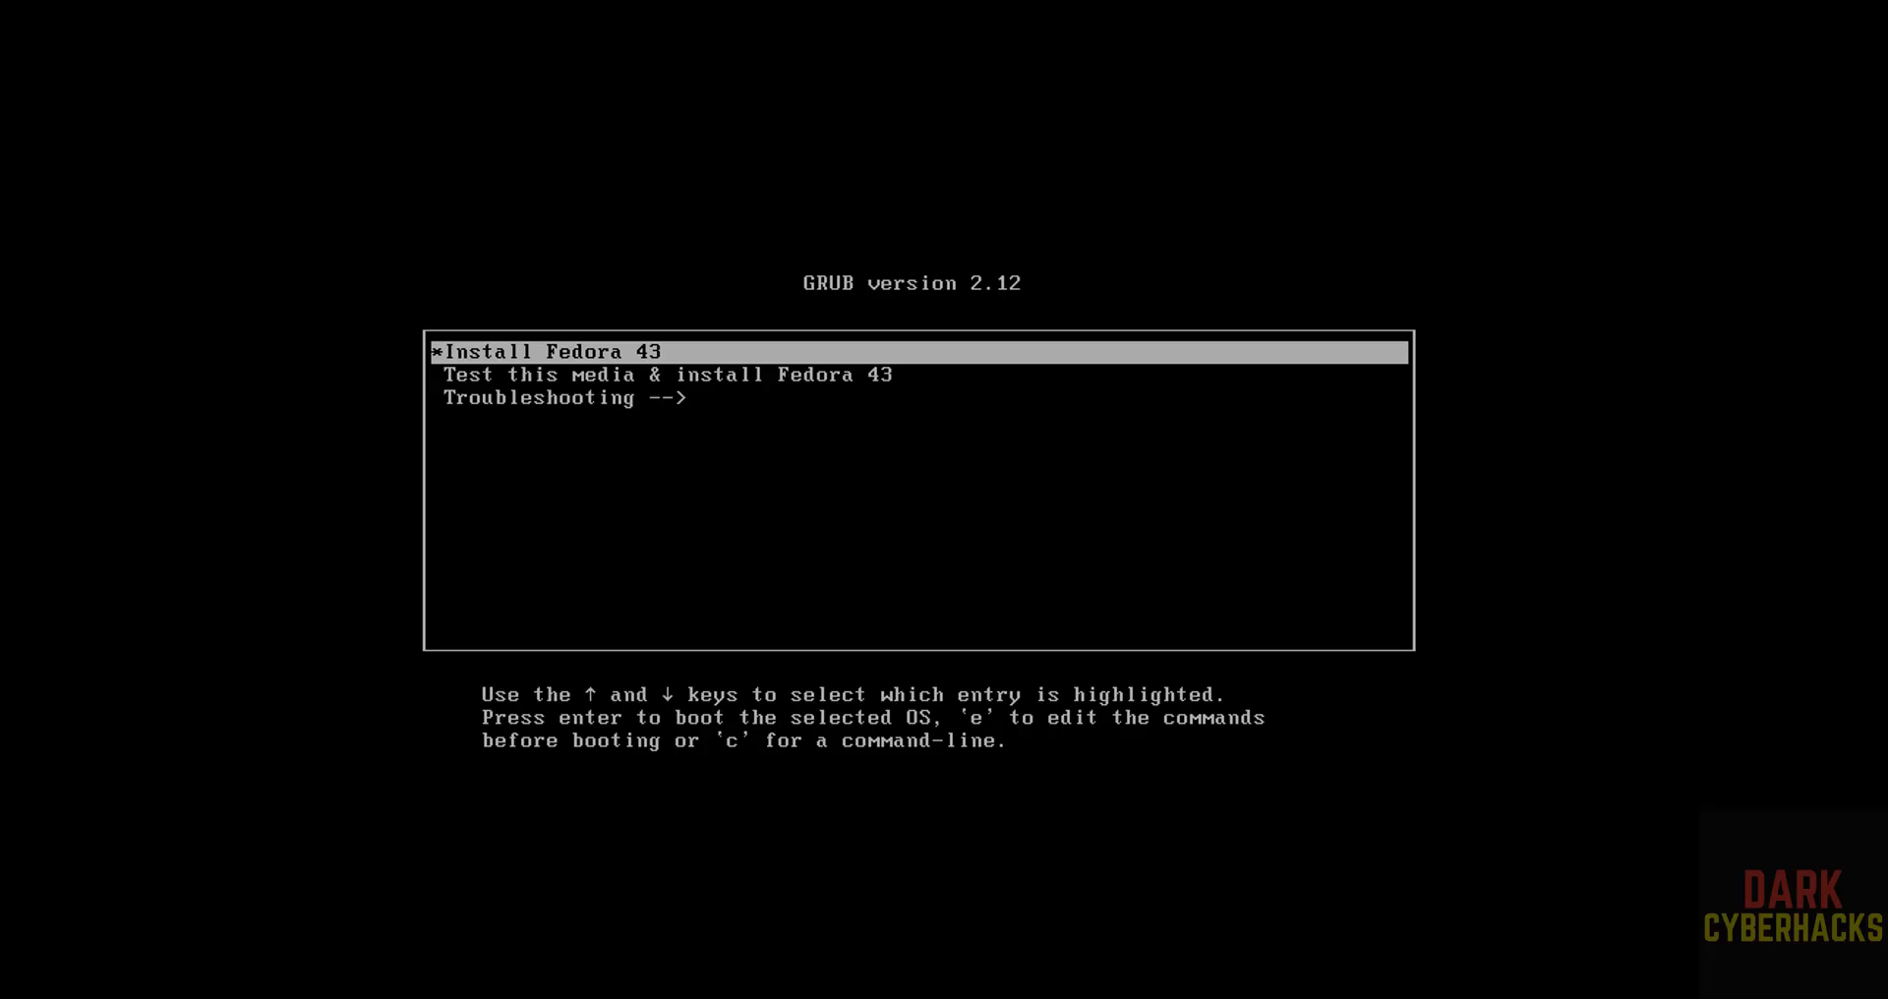
key("Return")
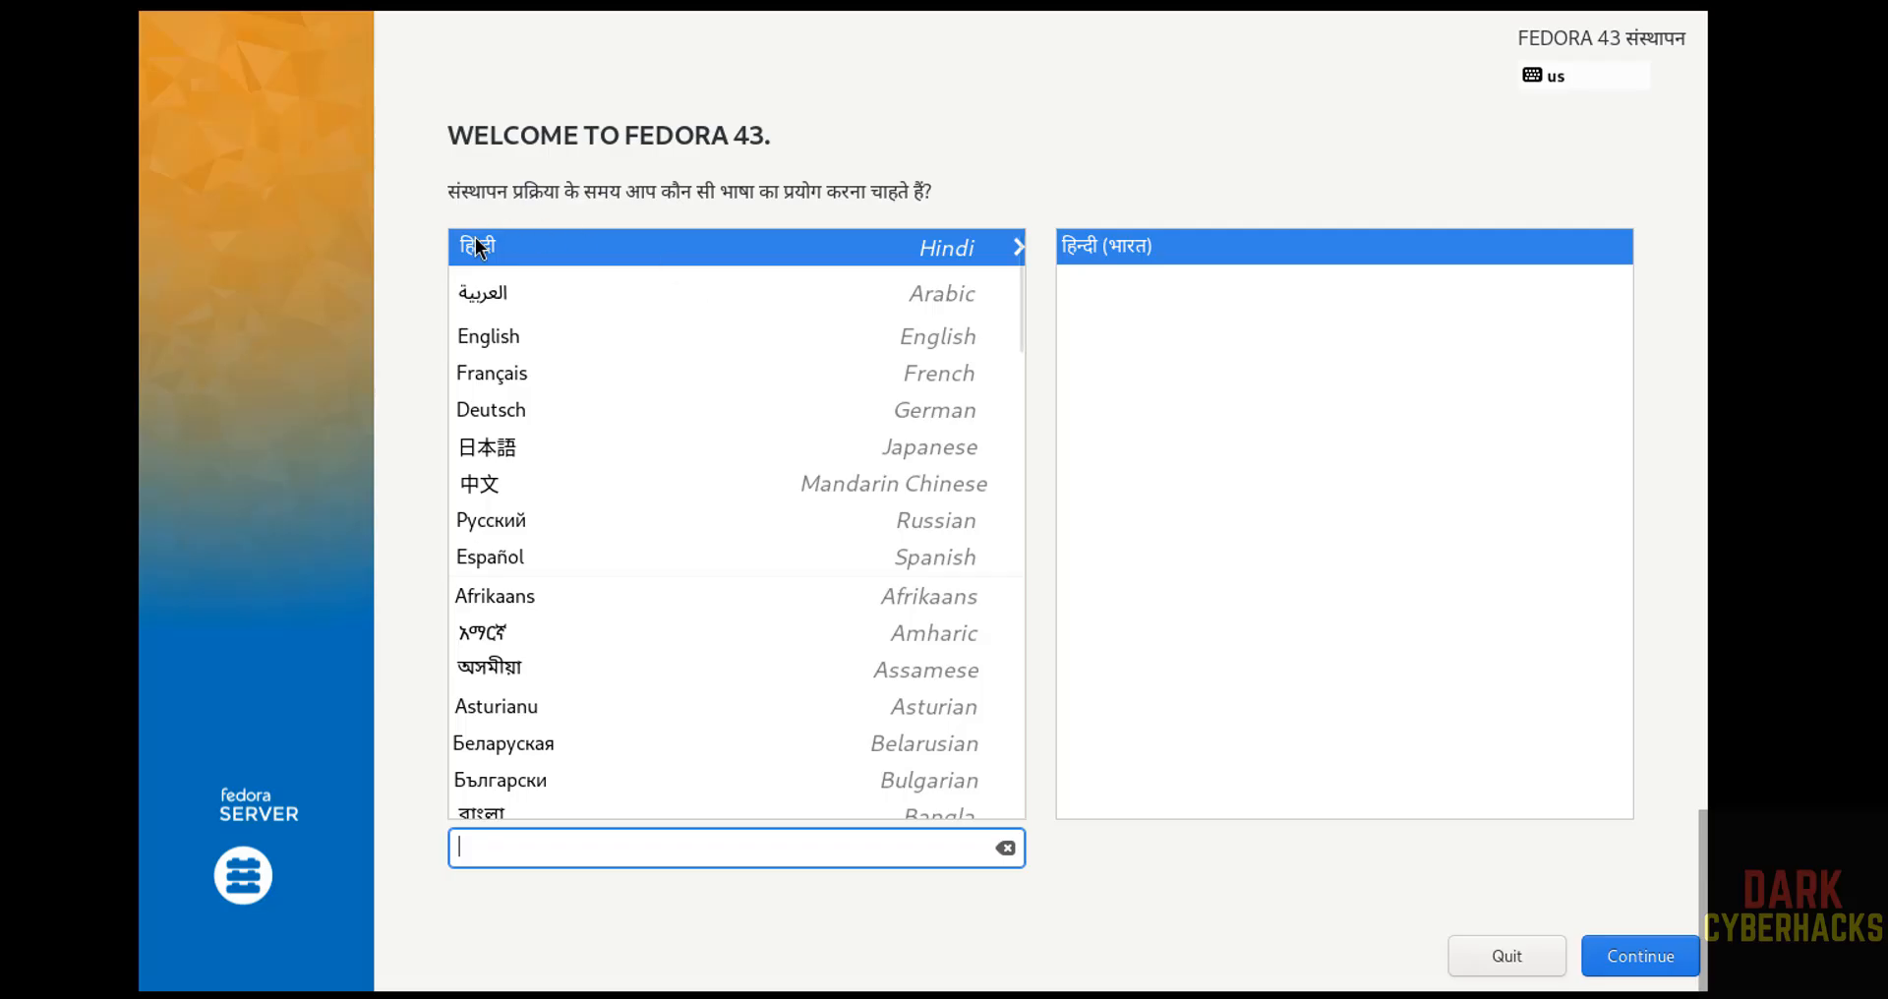
Choose English (United States) as the installation language and accept the VMware Virtual NVMe Disk with automatic partitioning as the destination.
left_click(527, 333)
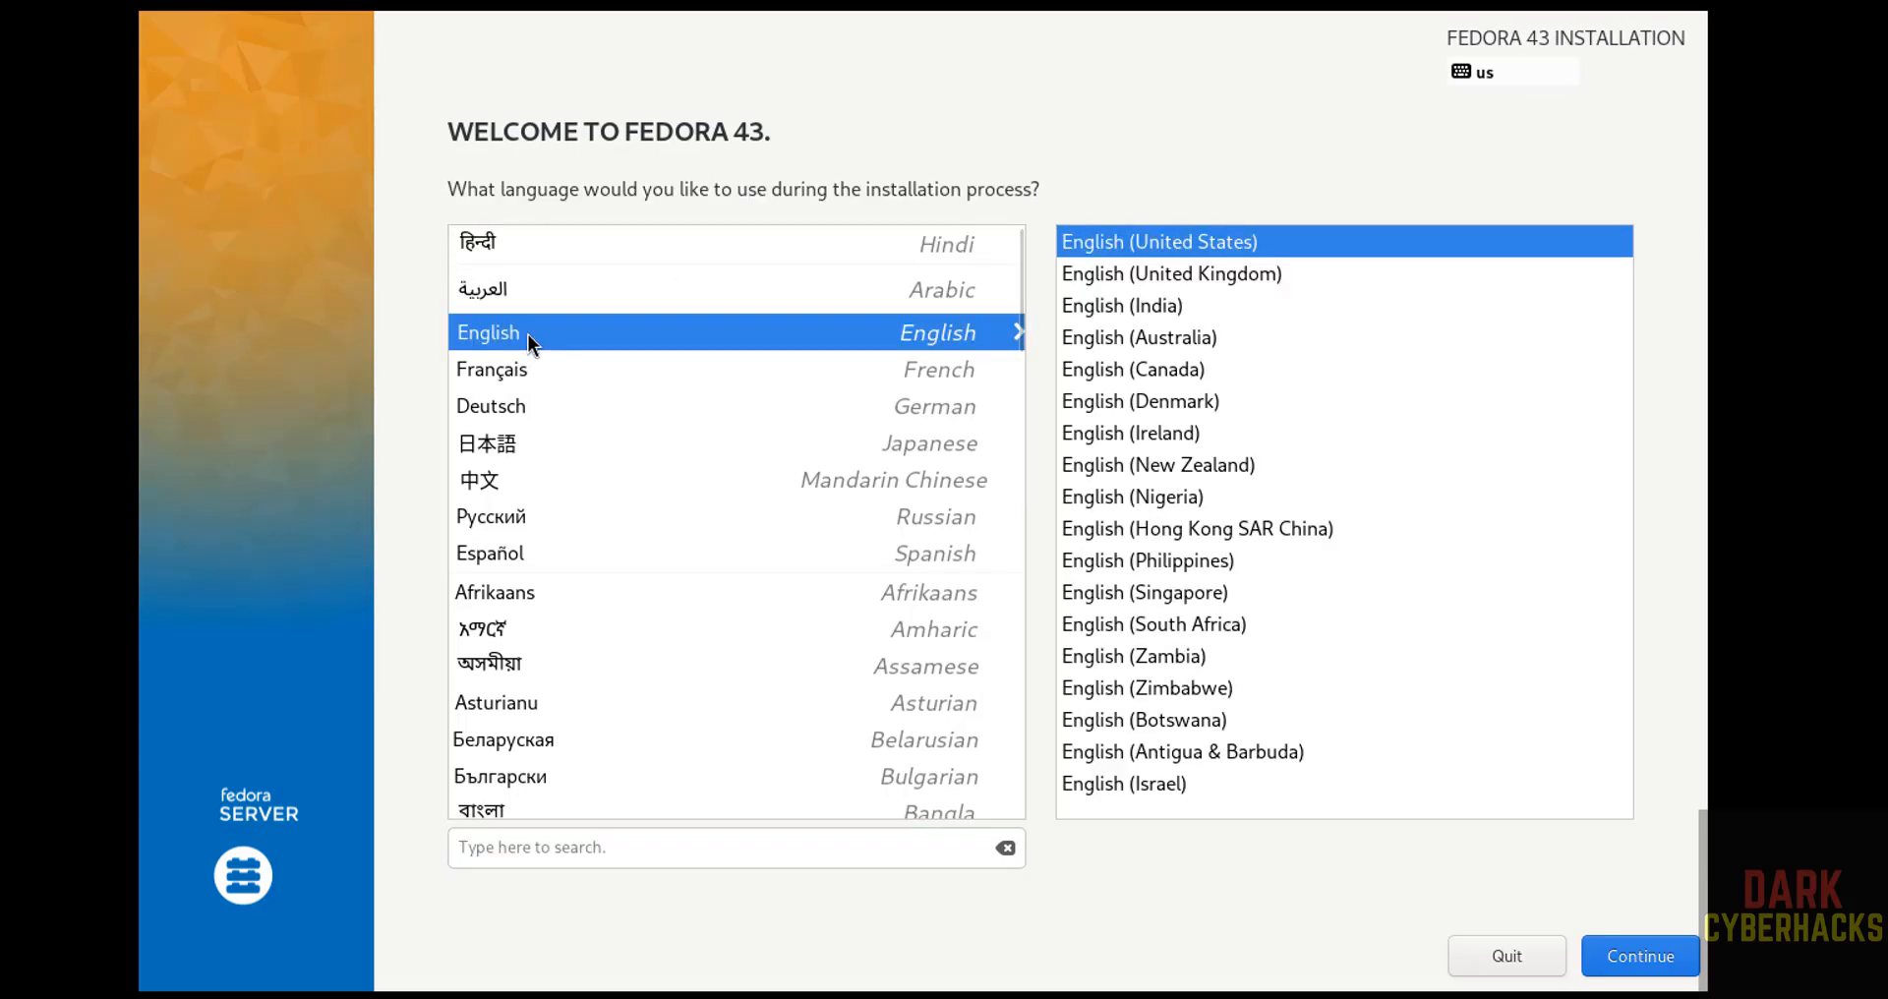
left_click(1619, 958)
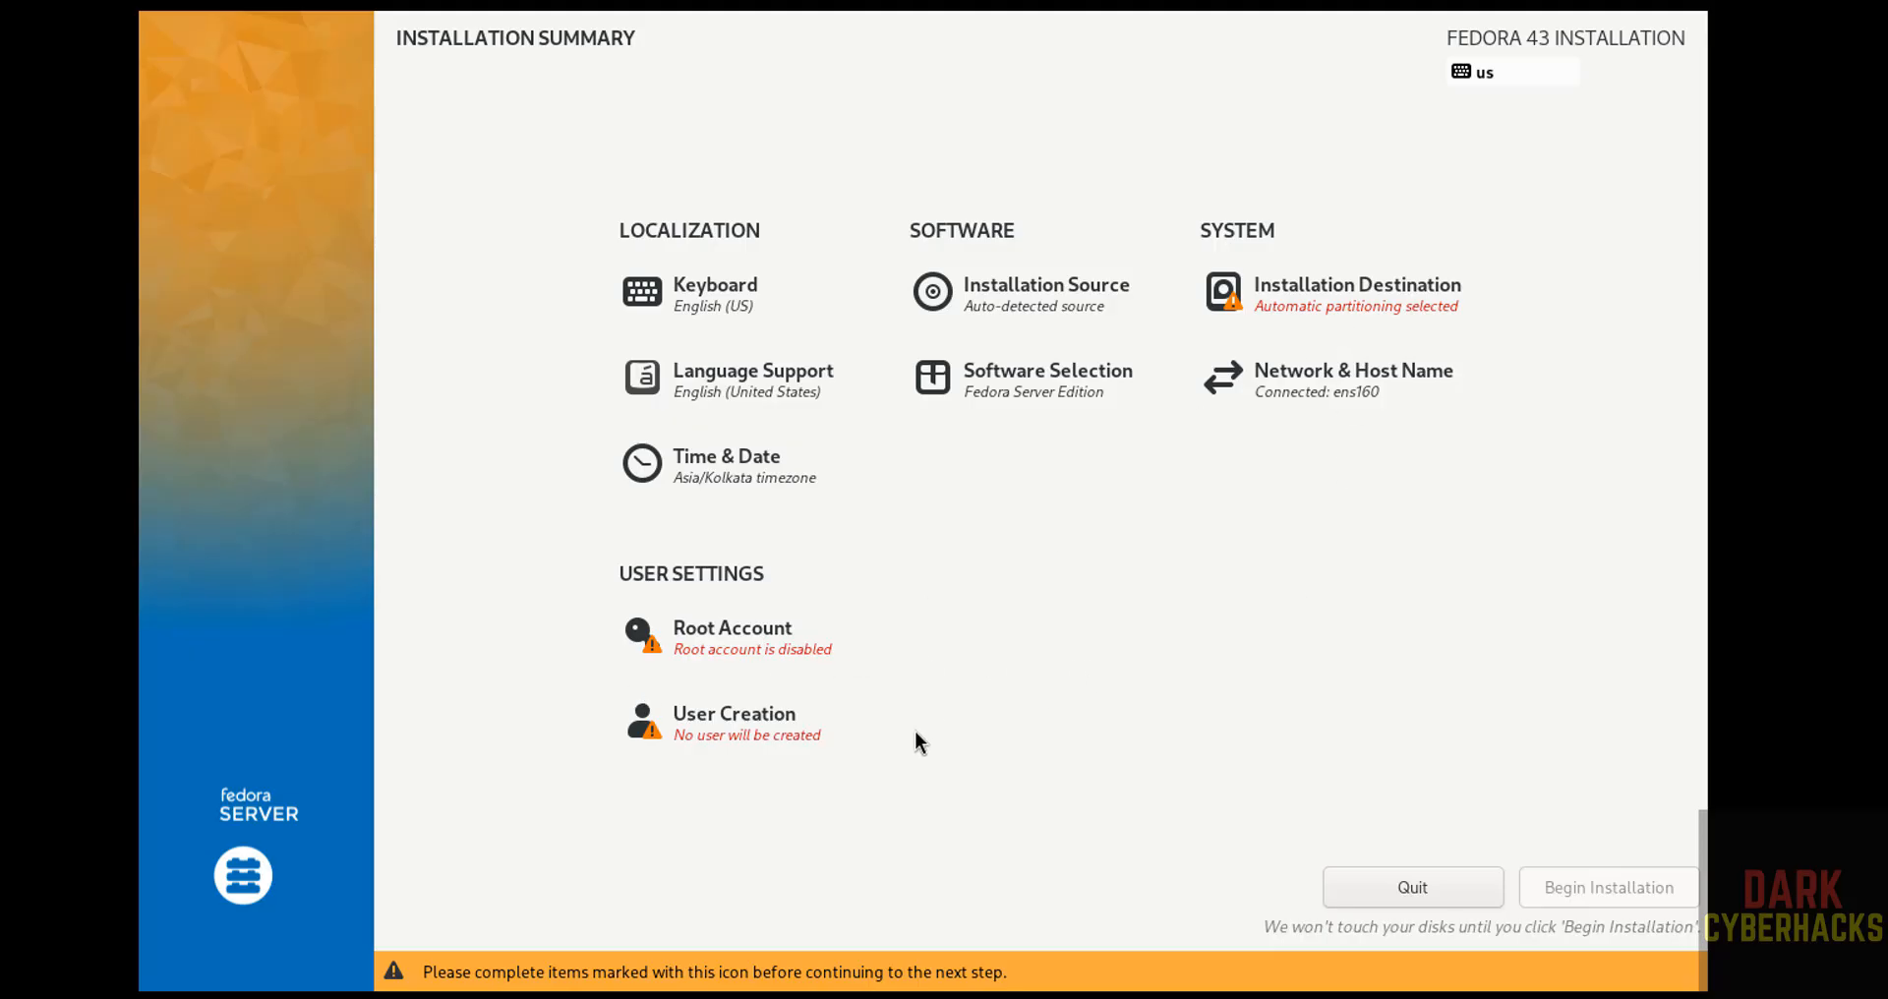
left_click(1343, 299)
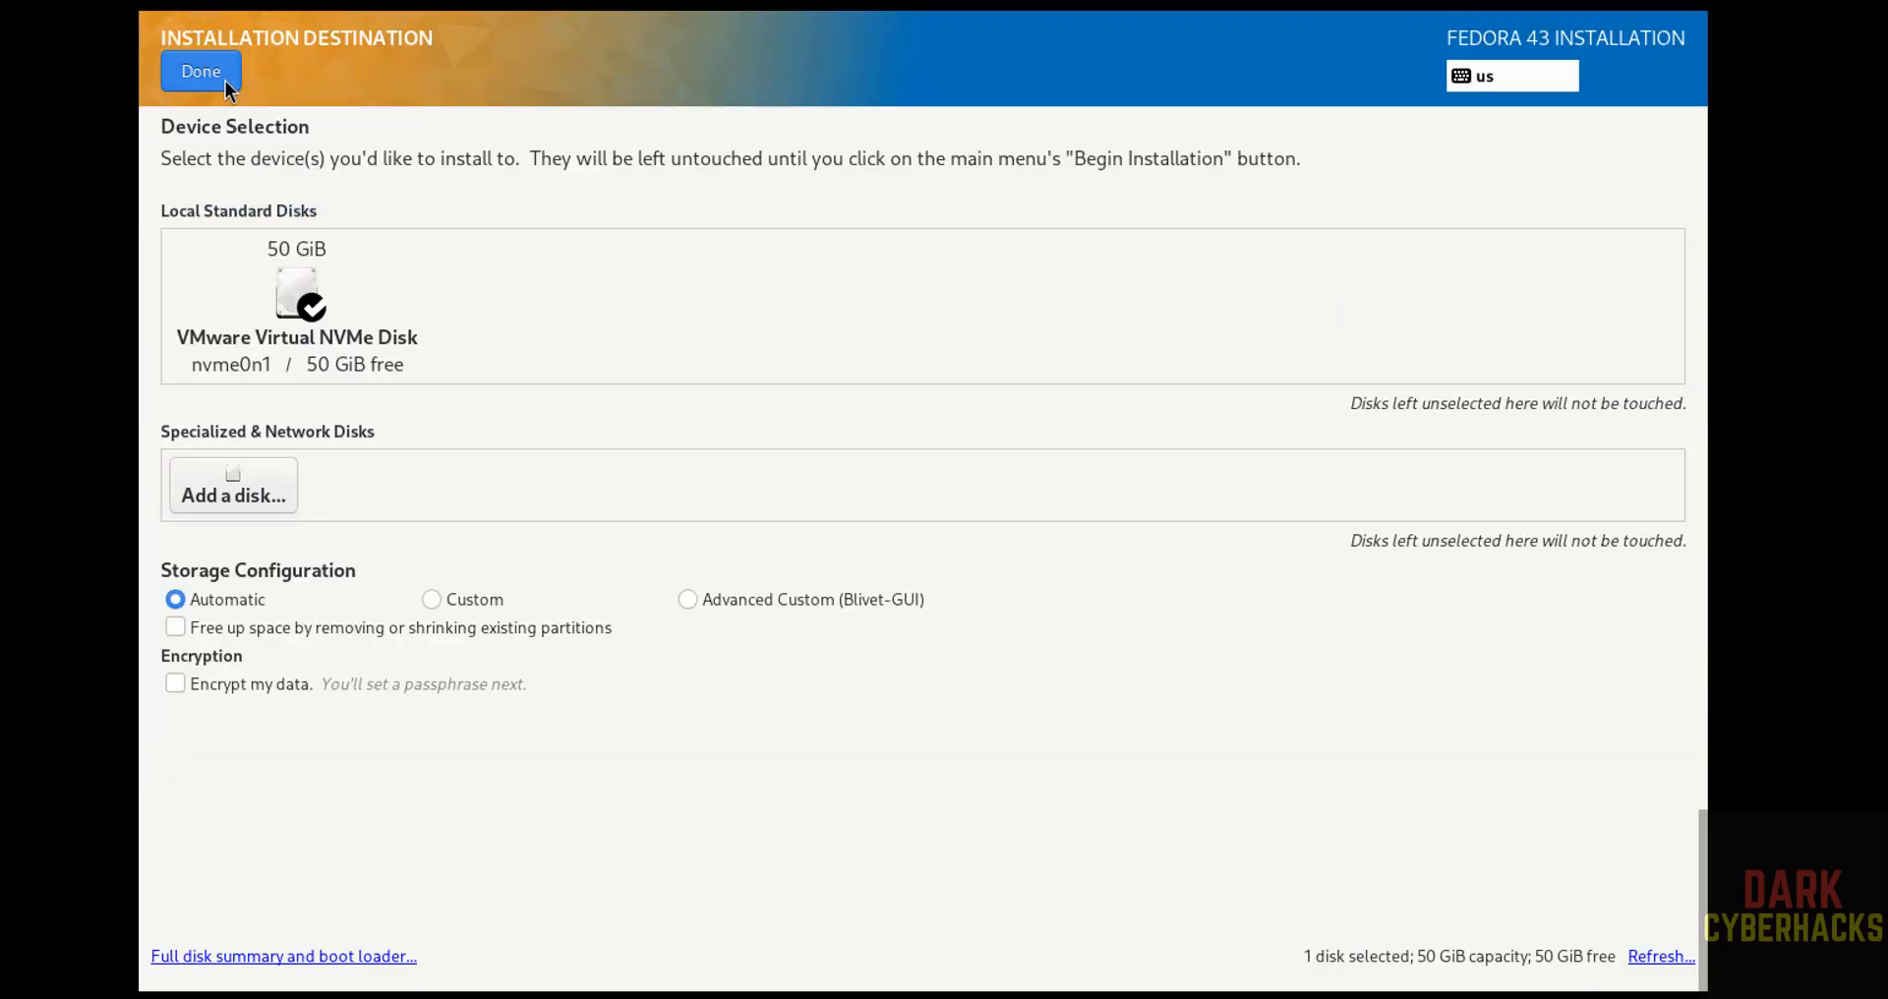
left_click(226, 80)
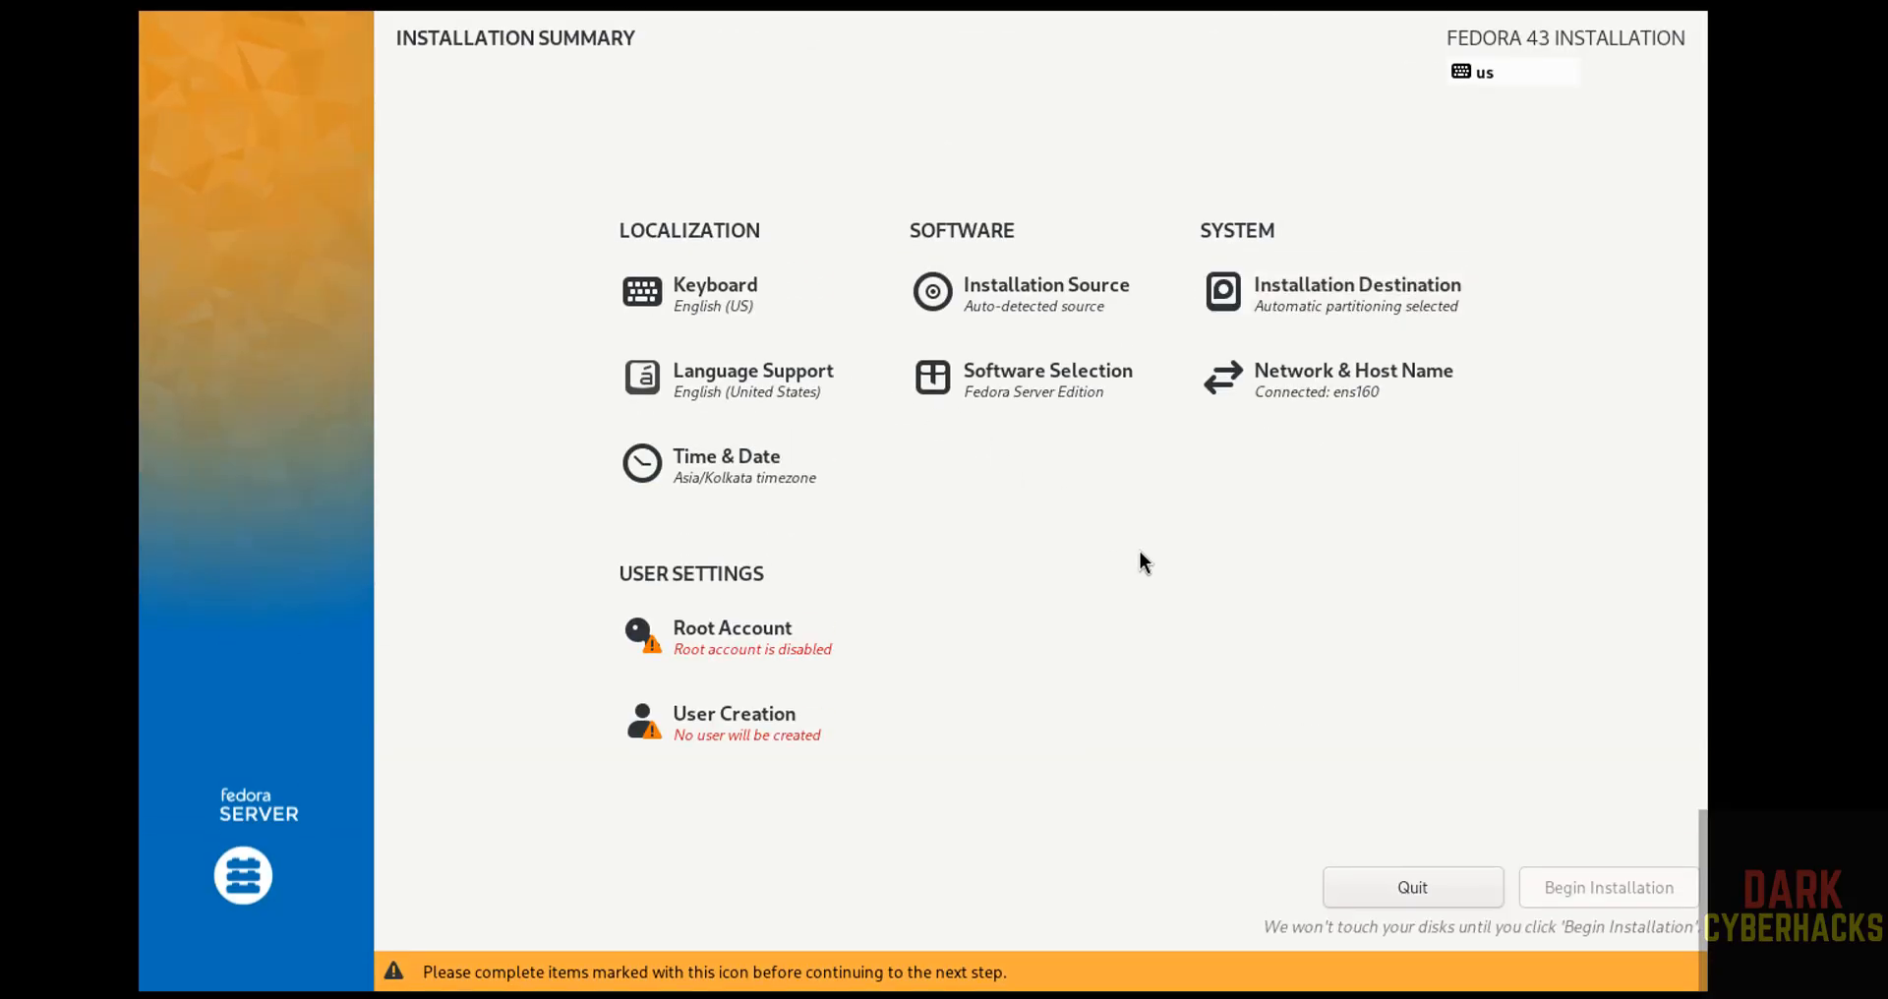
Enable the root account, enter and confirm the root password, and accept it despite its weakness.
left_click(696, 659)
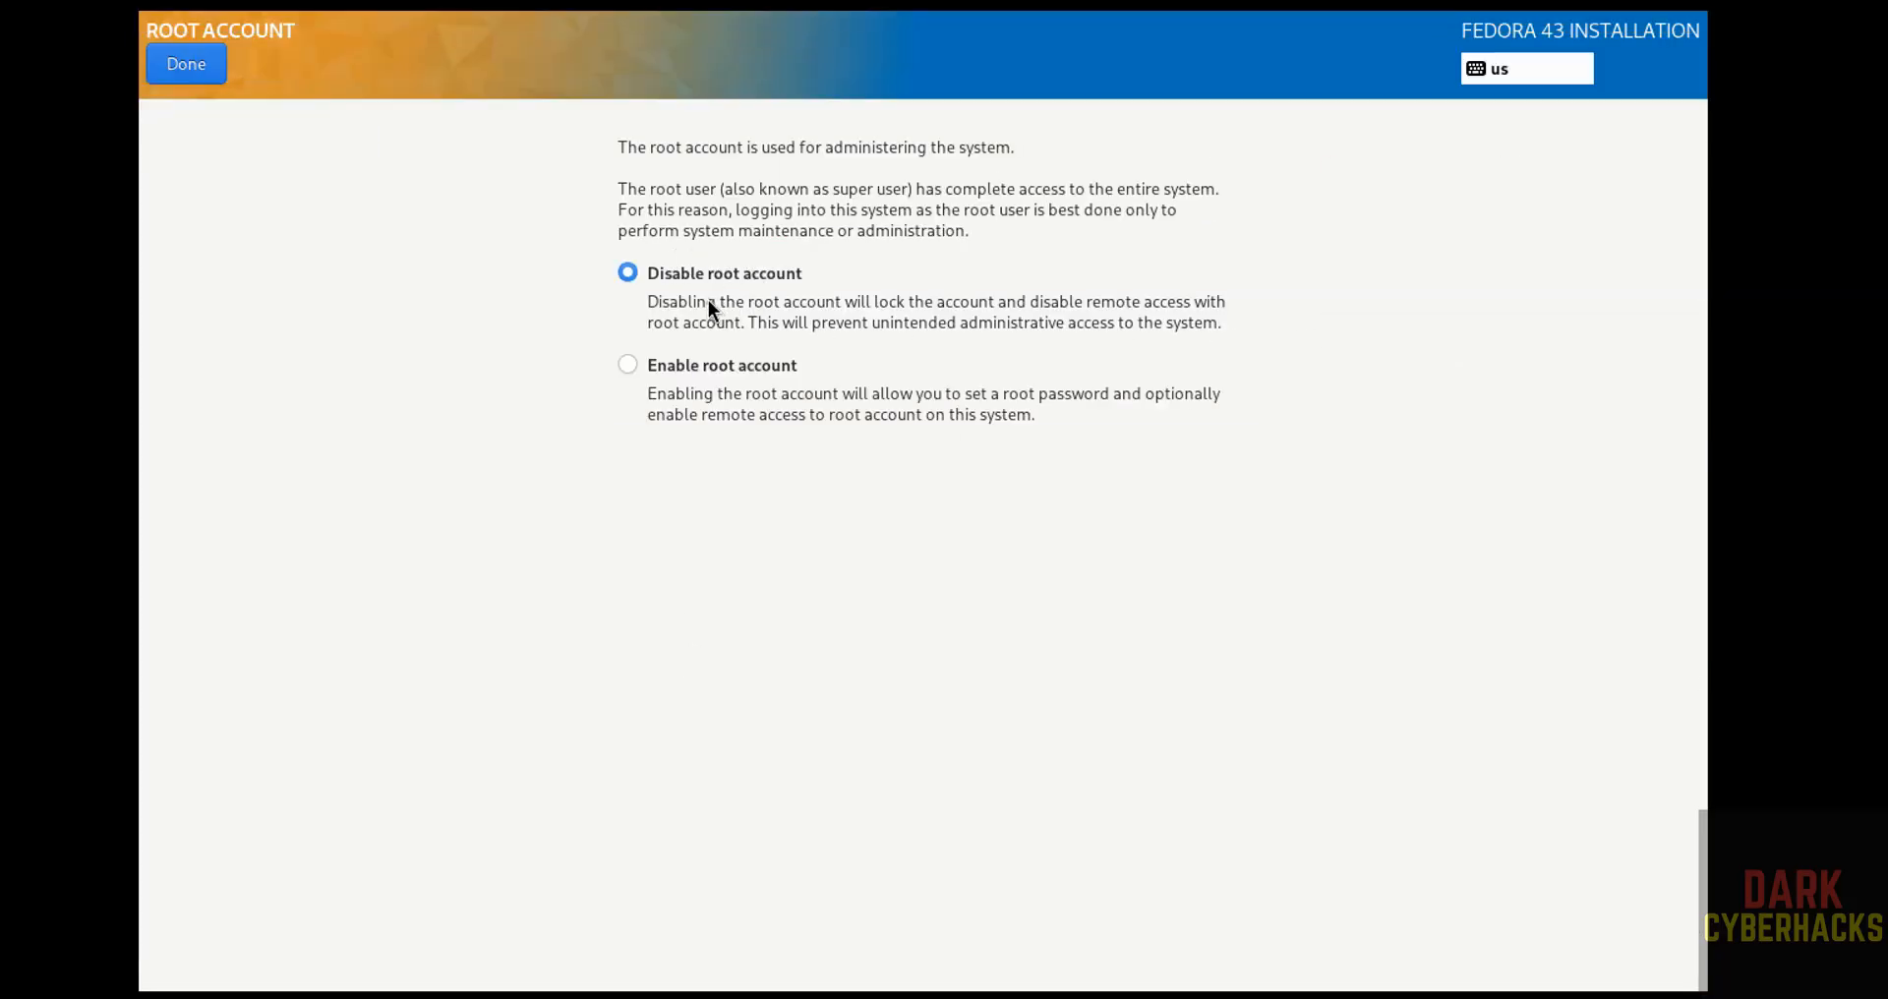
left_click(720, 367)
type("p")
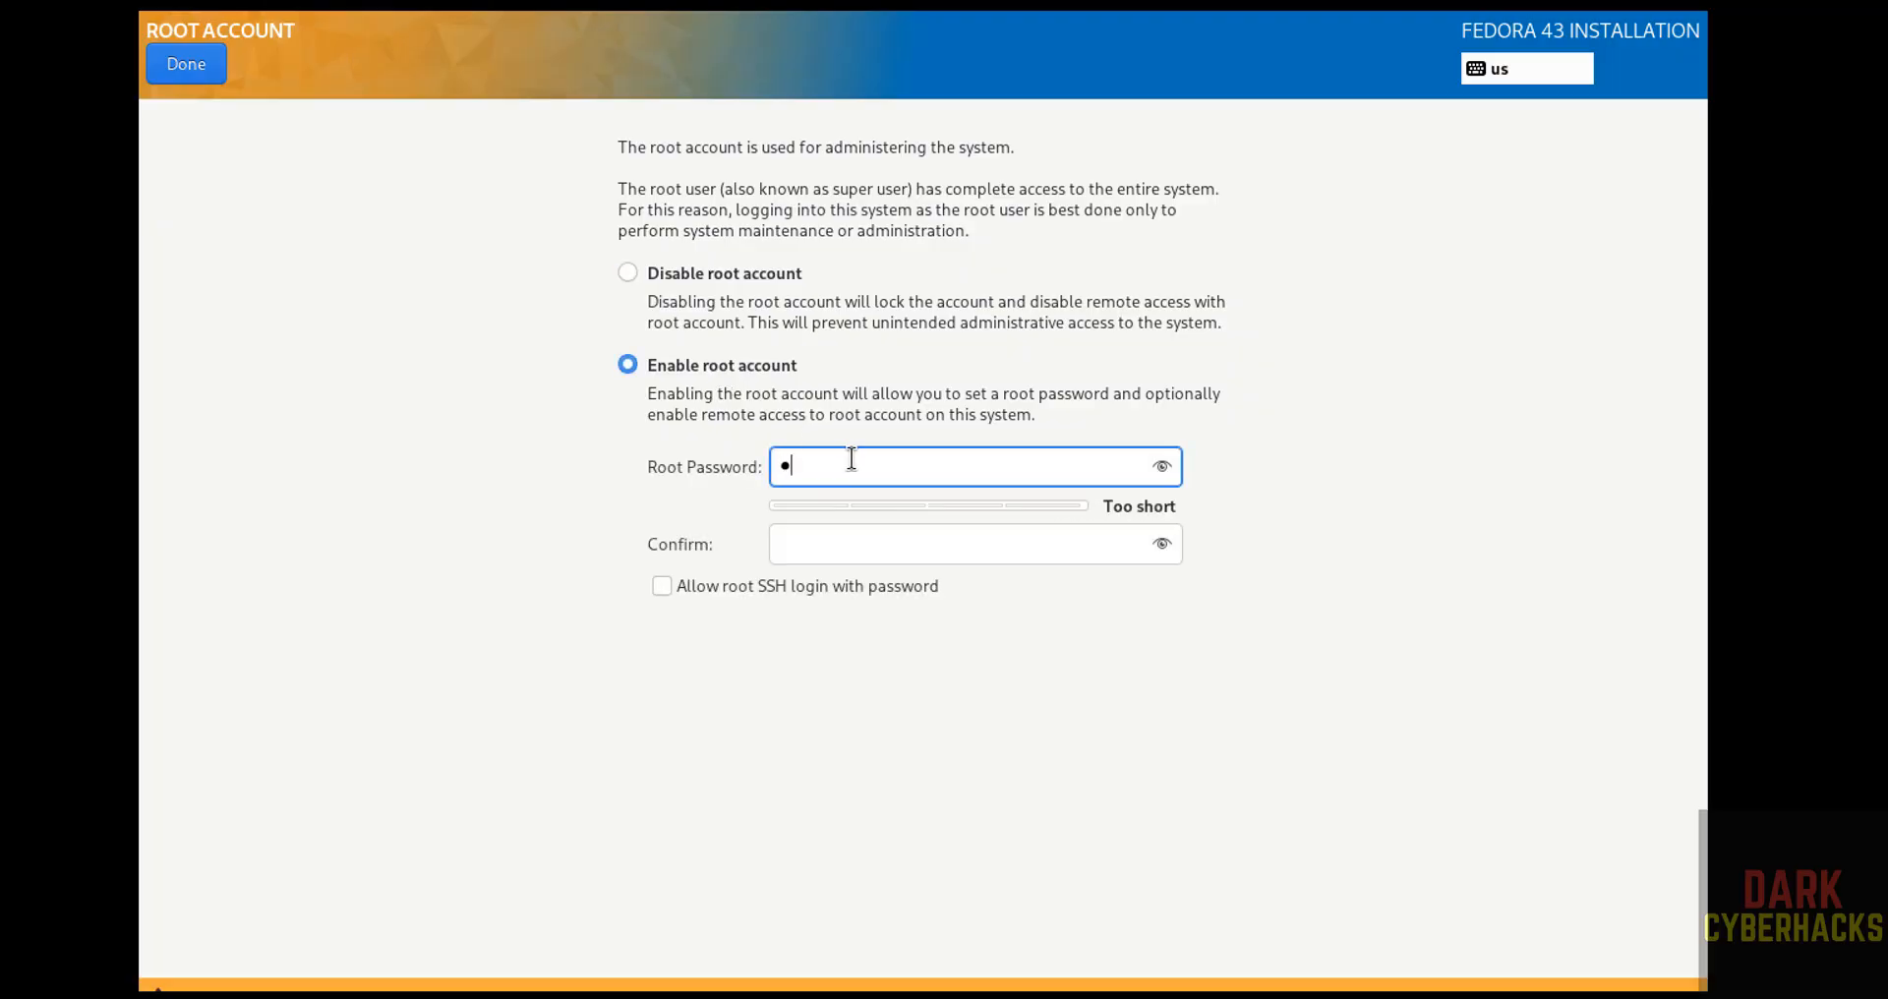
type("••••••••")
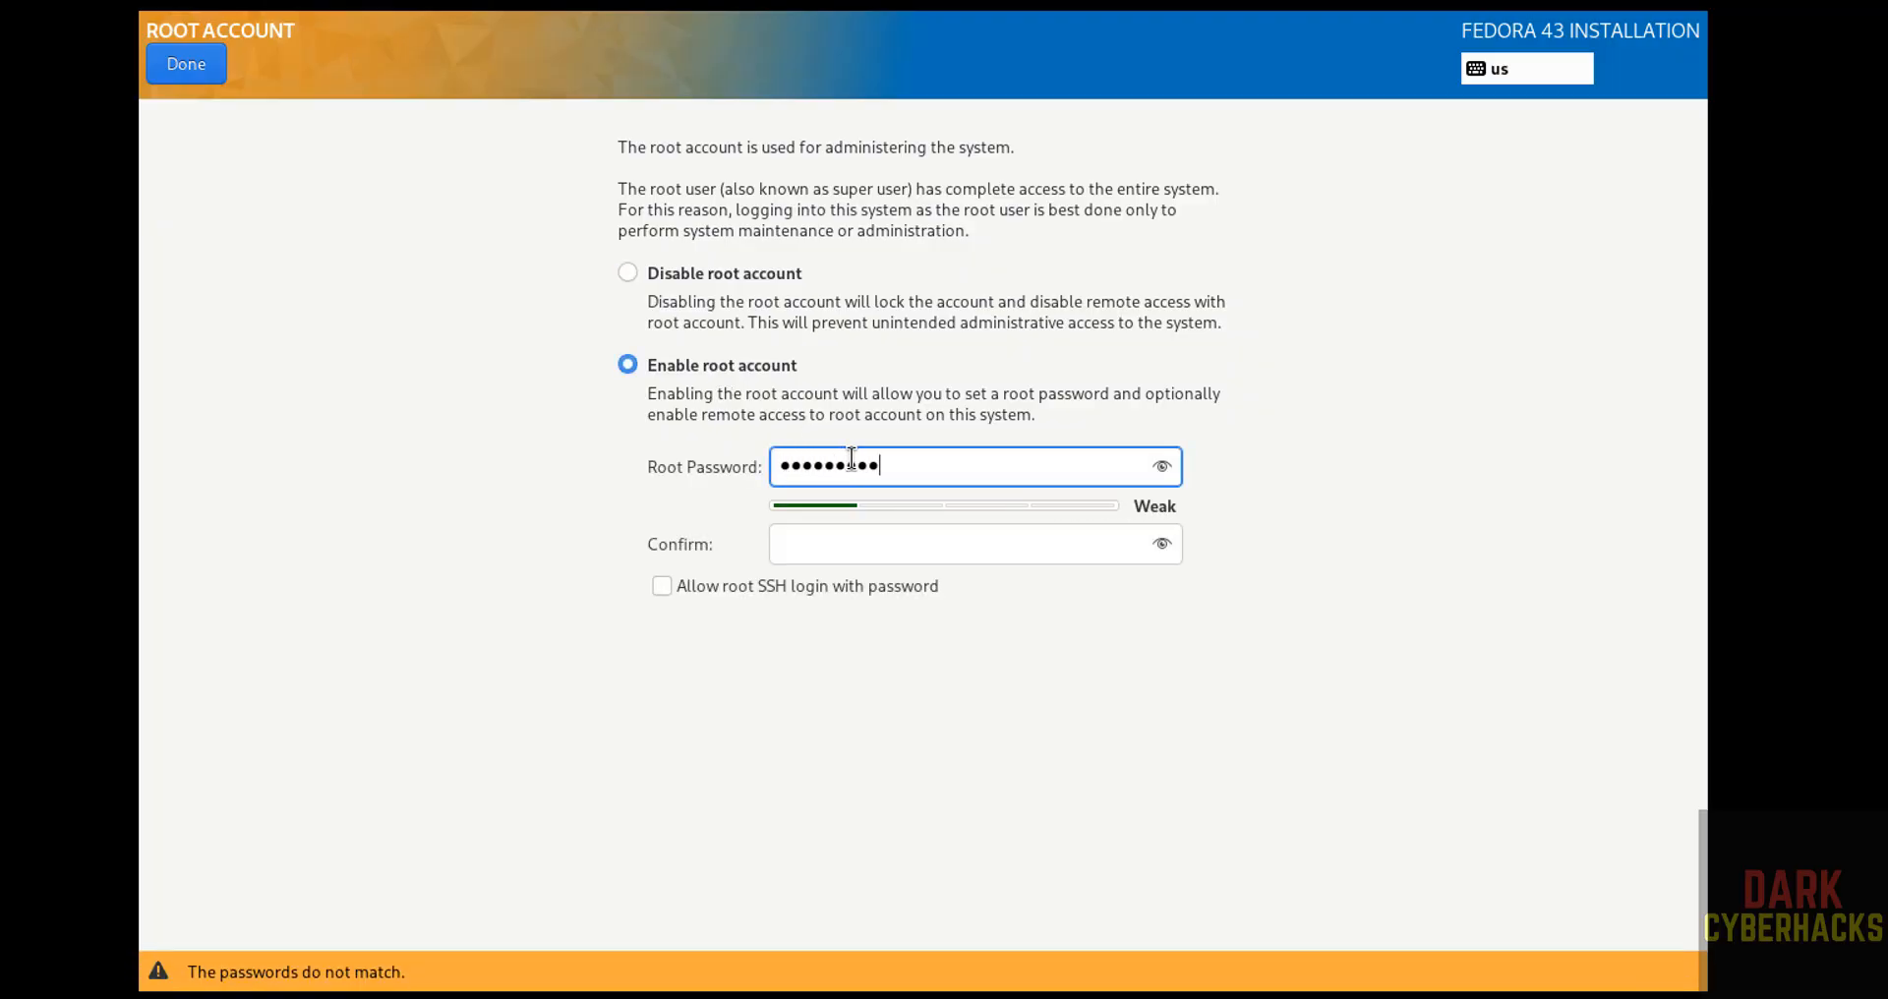
key("Tab")
type("•••••••")
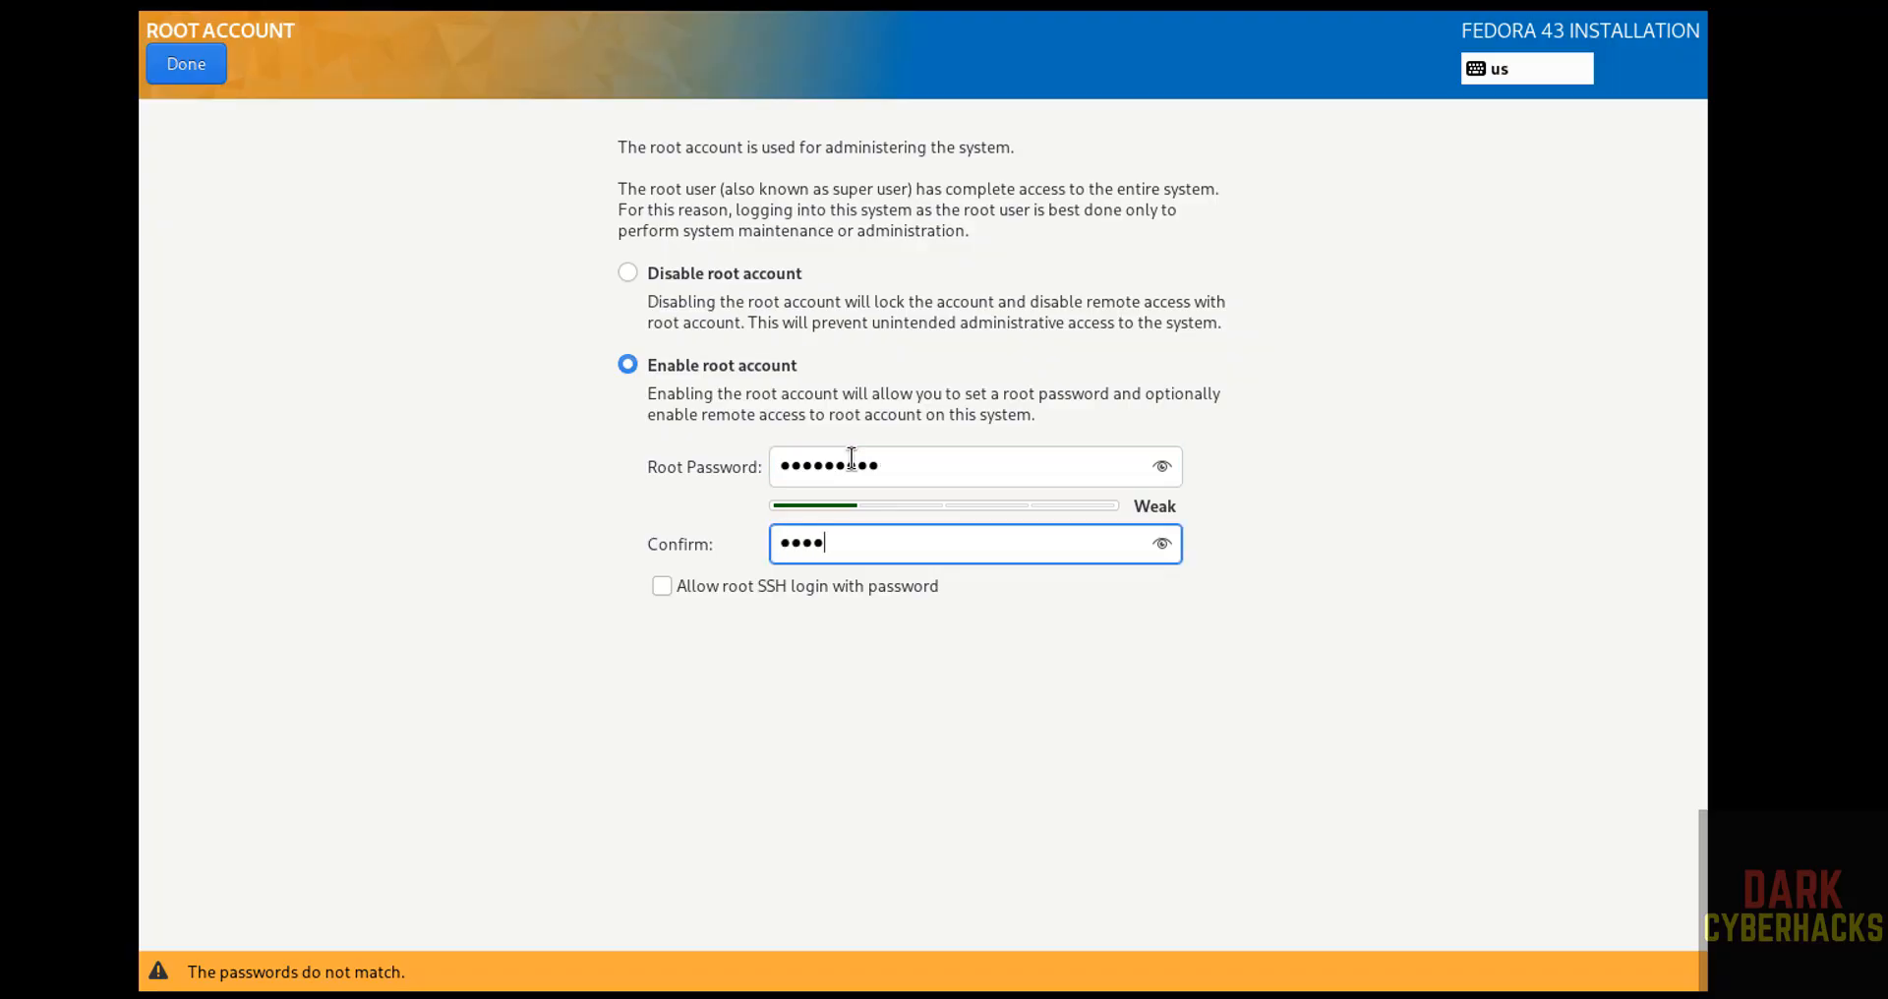
type("••")
left_click(169, 61)
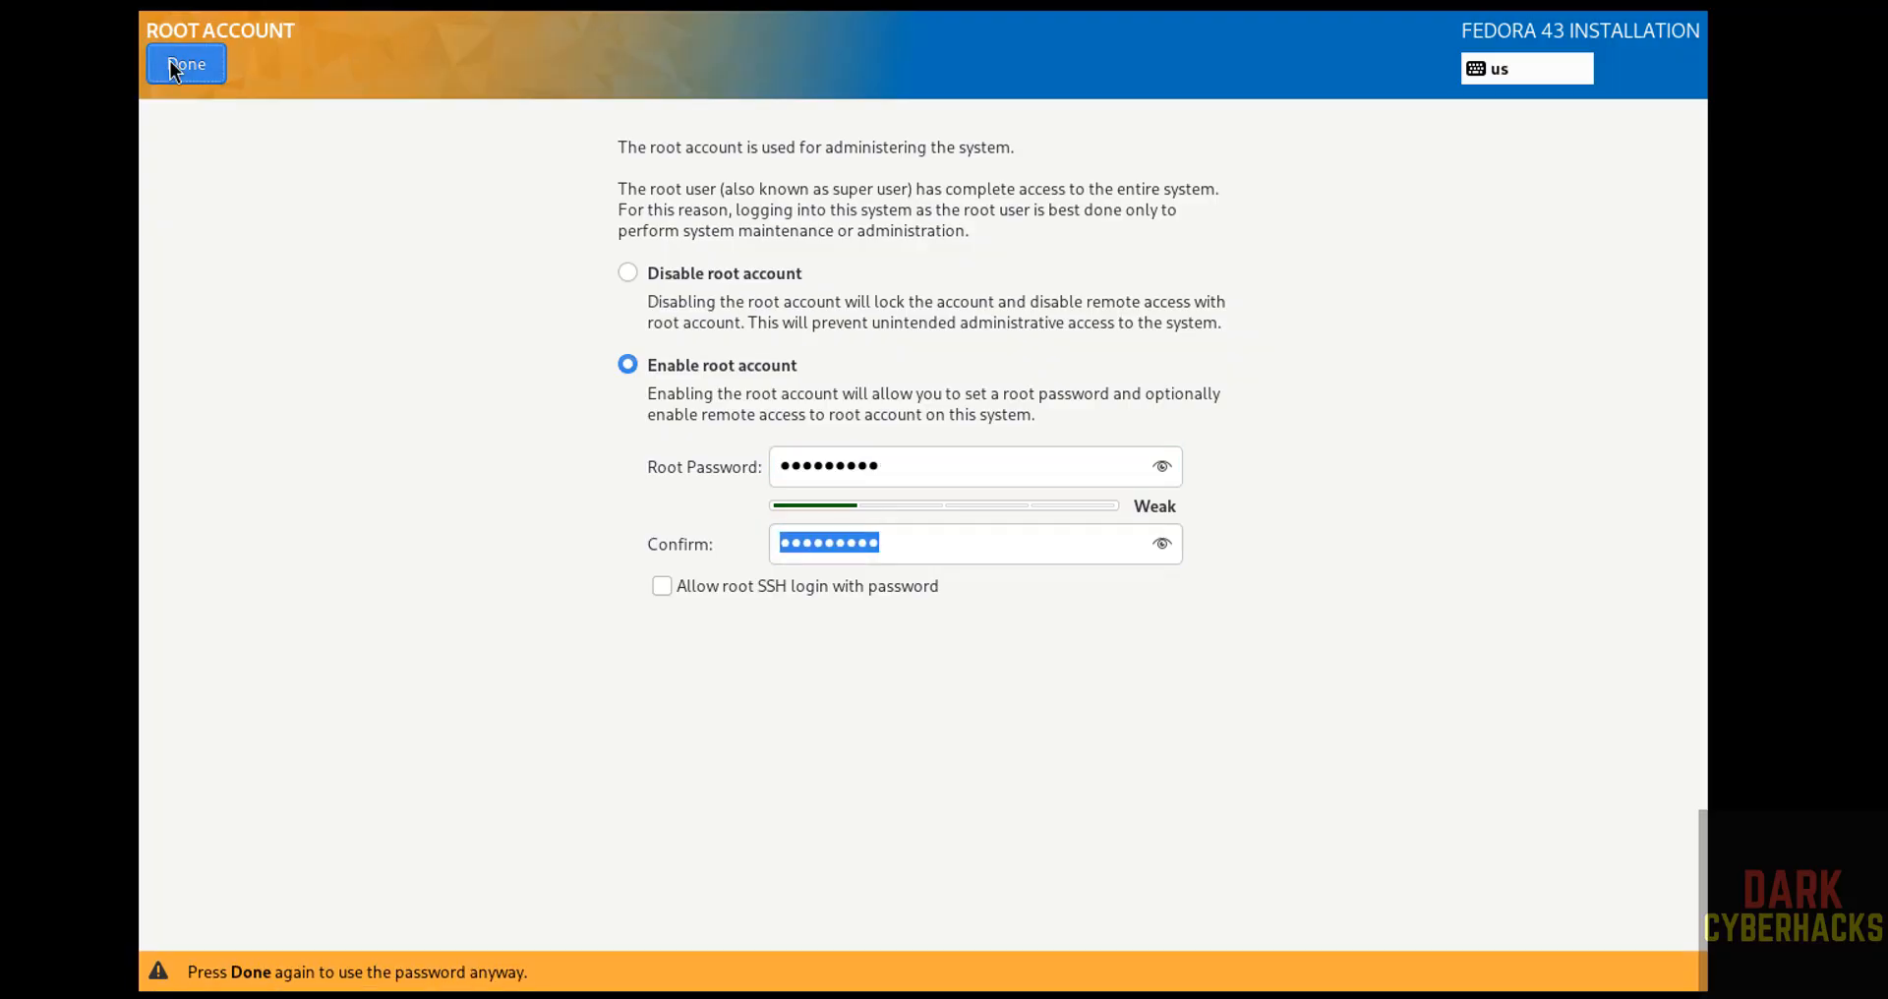
left_click(169, 61)
Create an administrator user by filling in the full name and the account password with its confirmation, accepting the weak password.
left_click(725, 747)
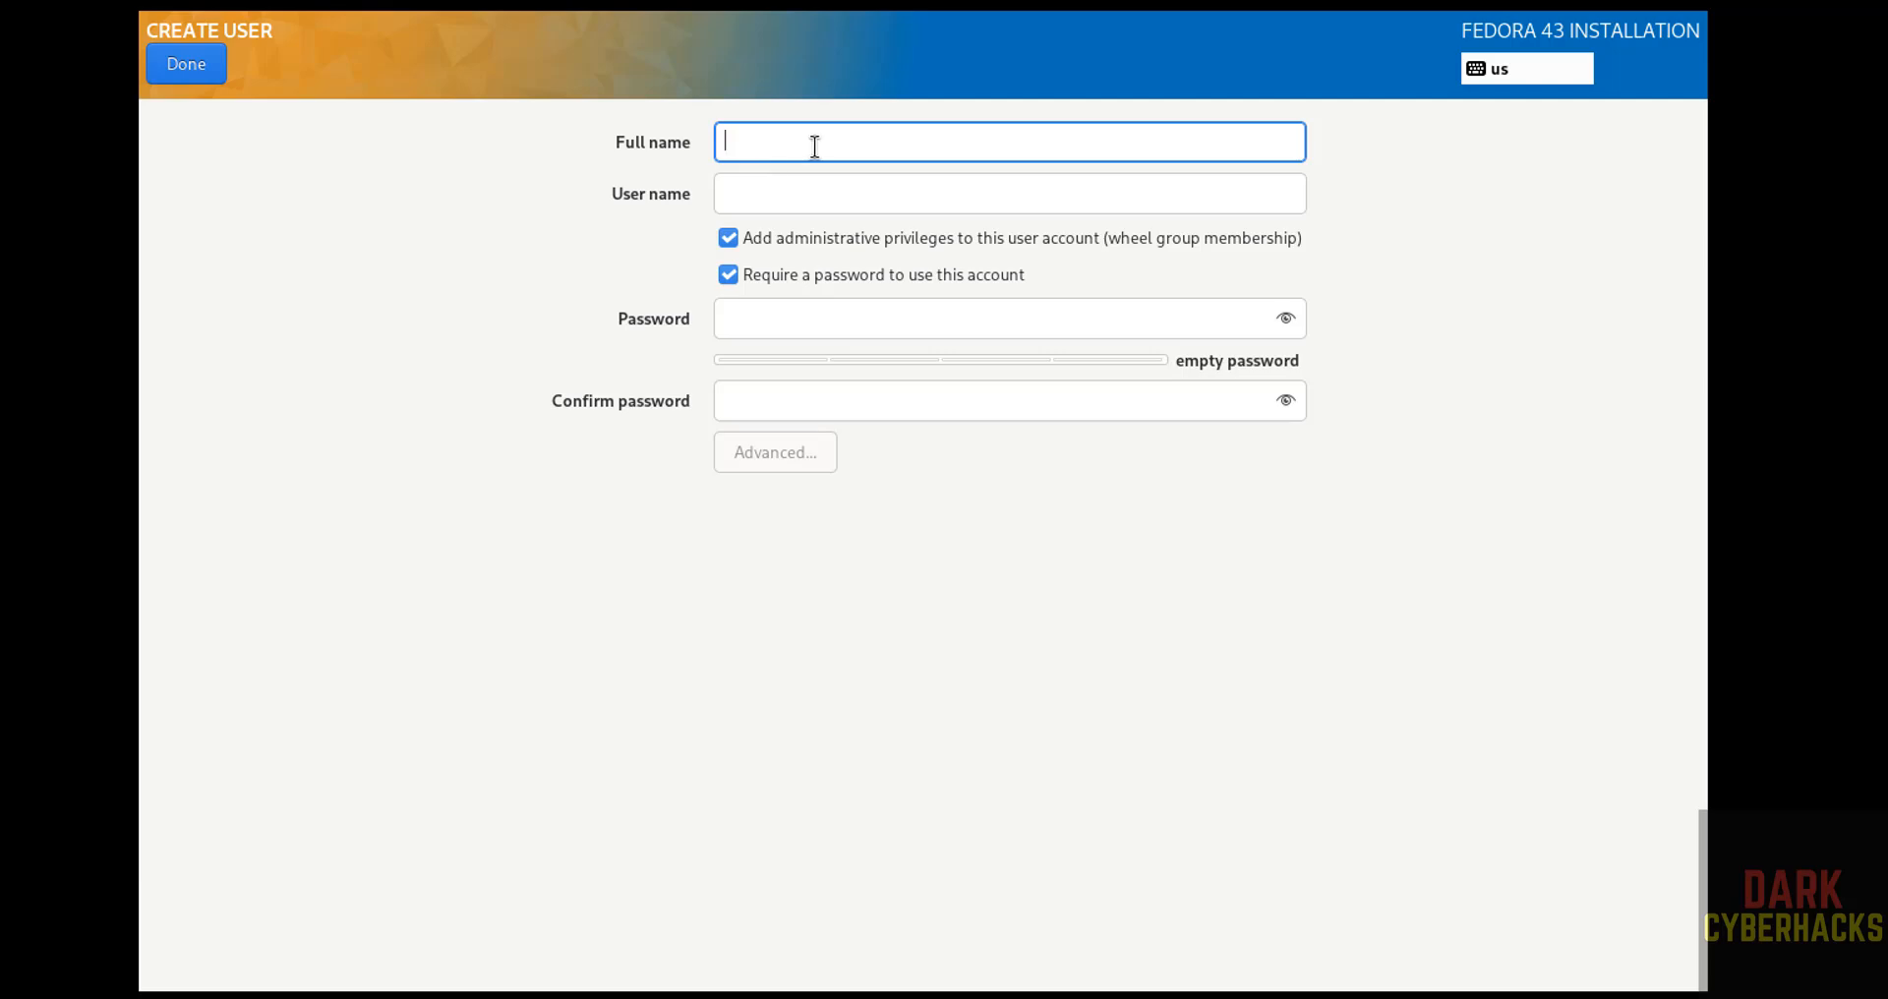
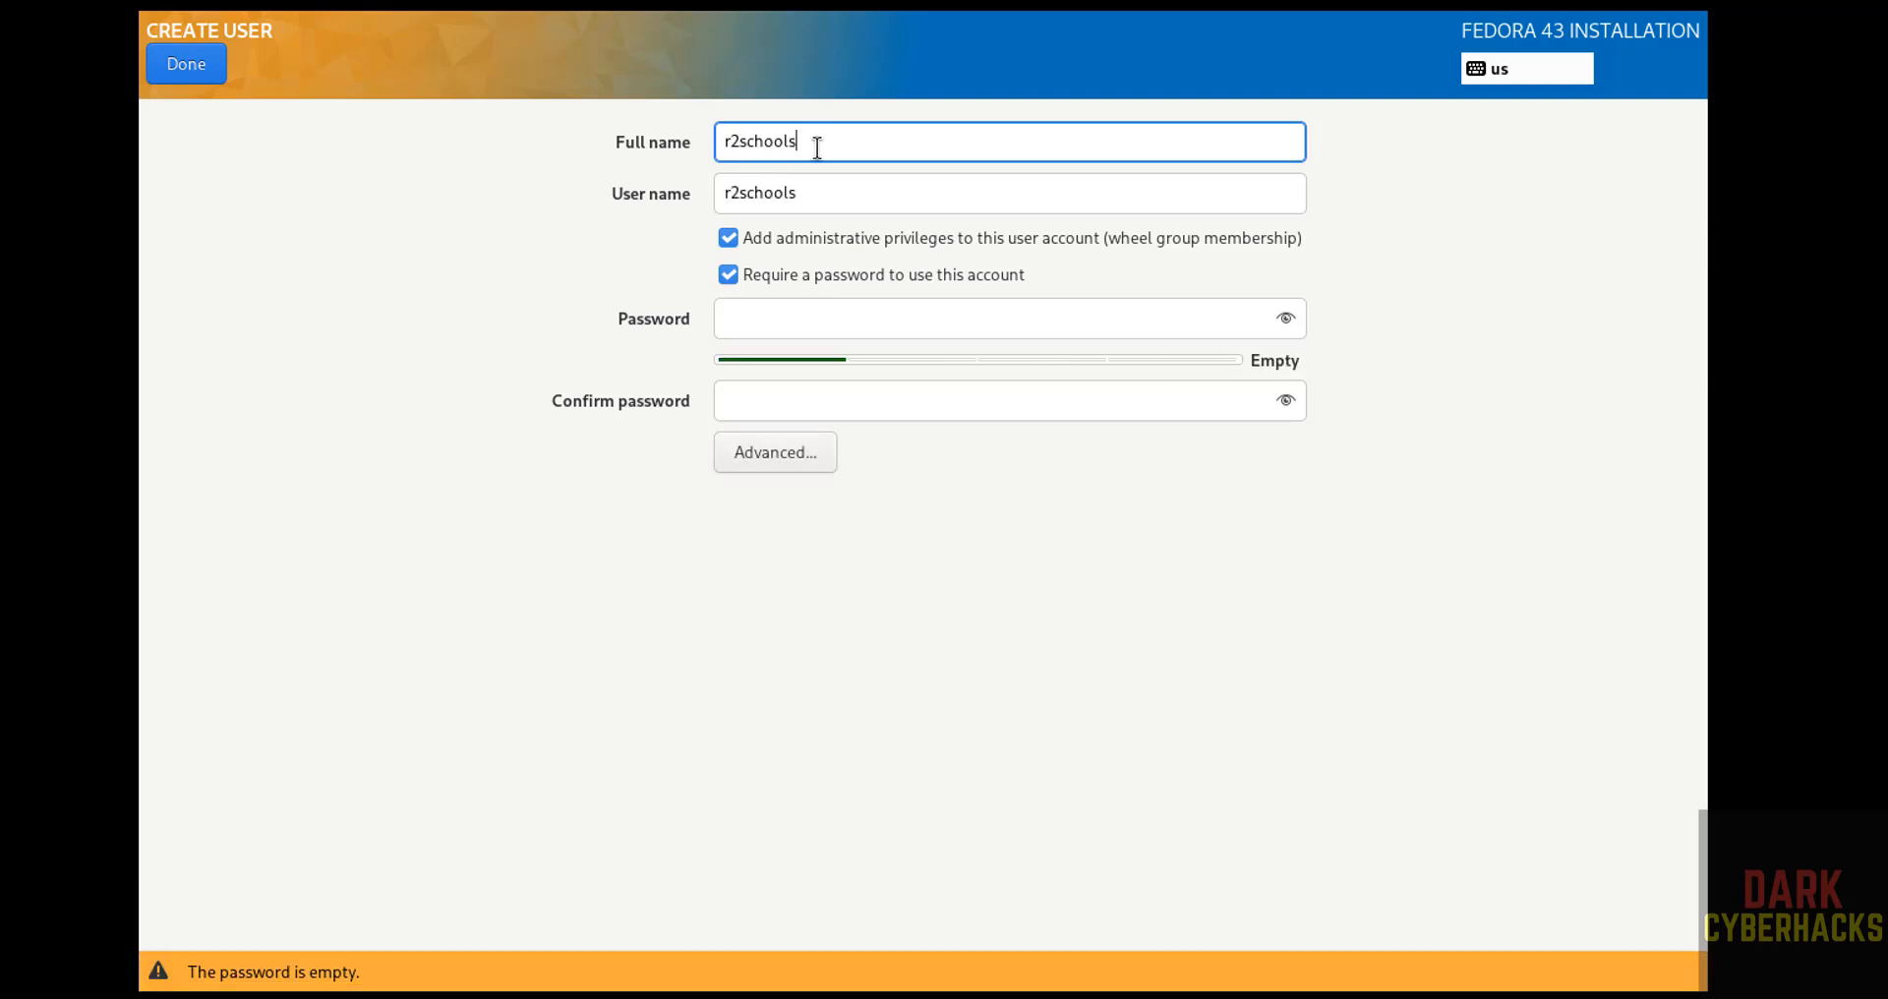
key("Tab")
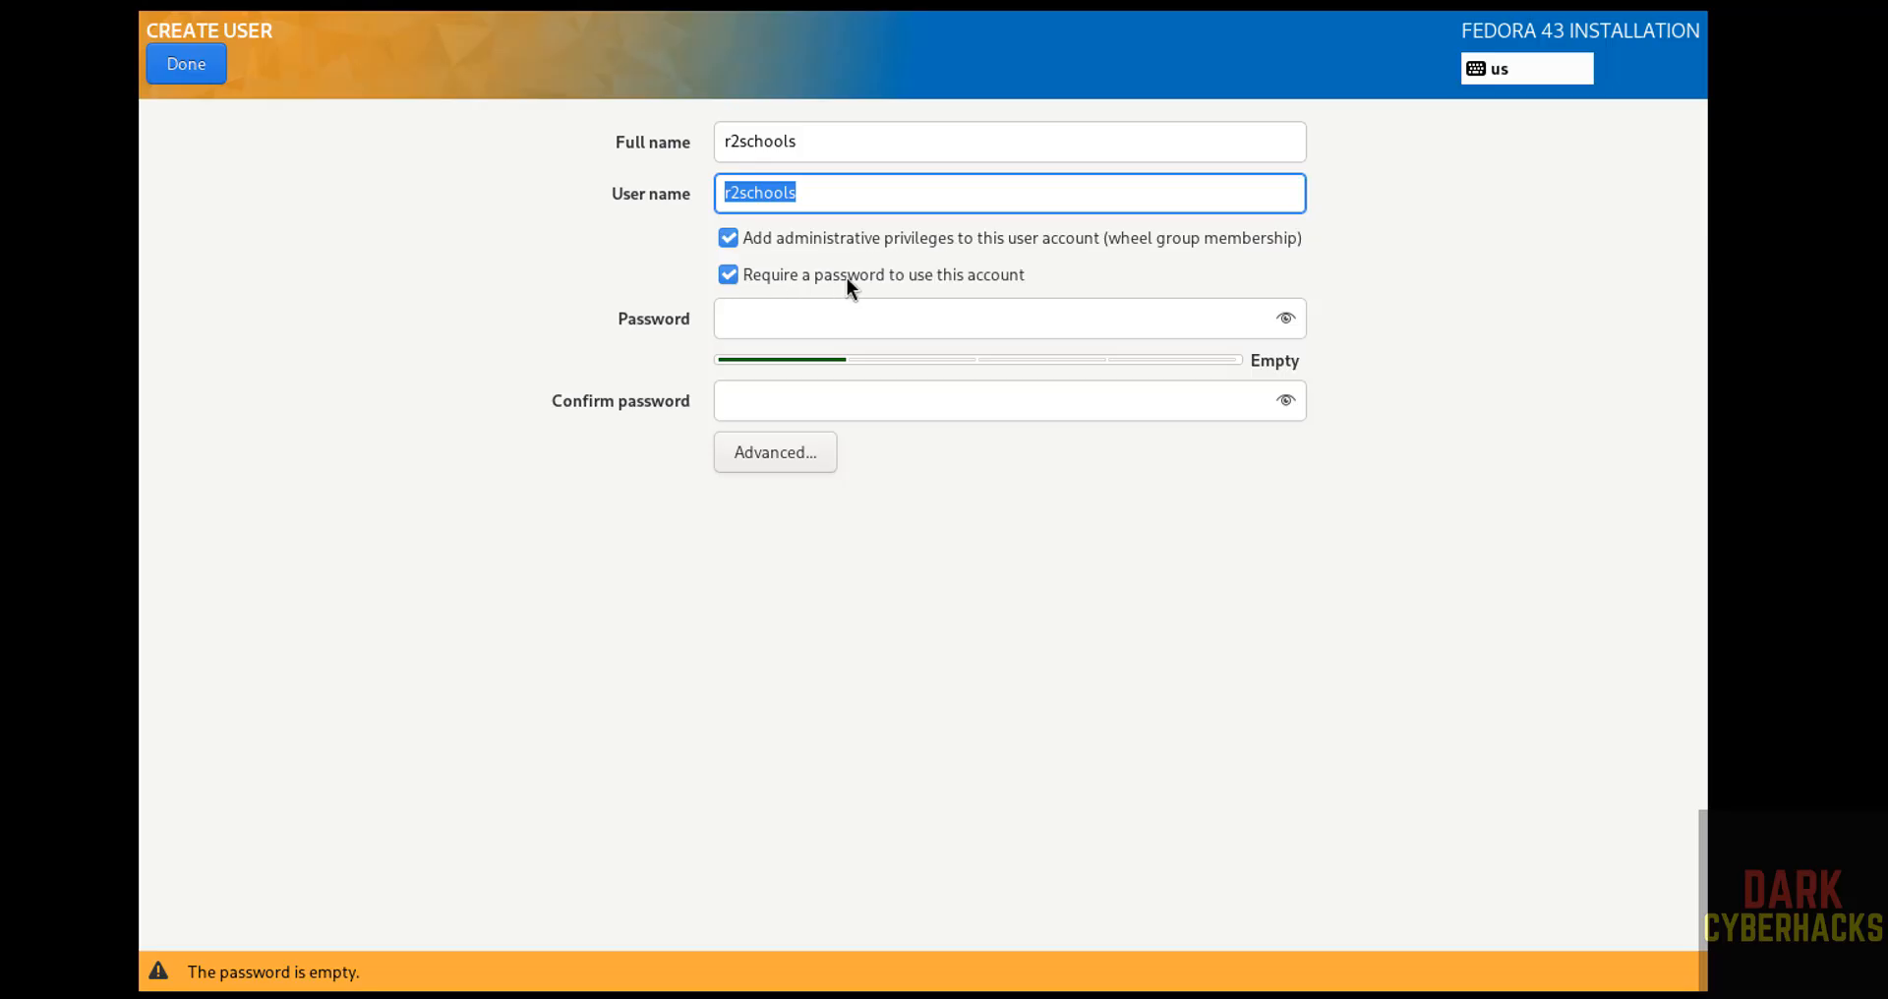
left_click(927, 331)
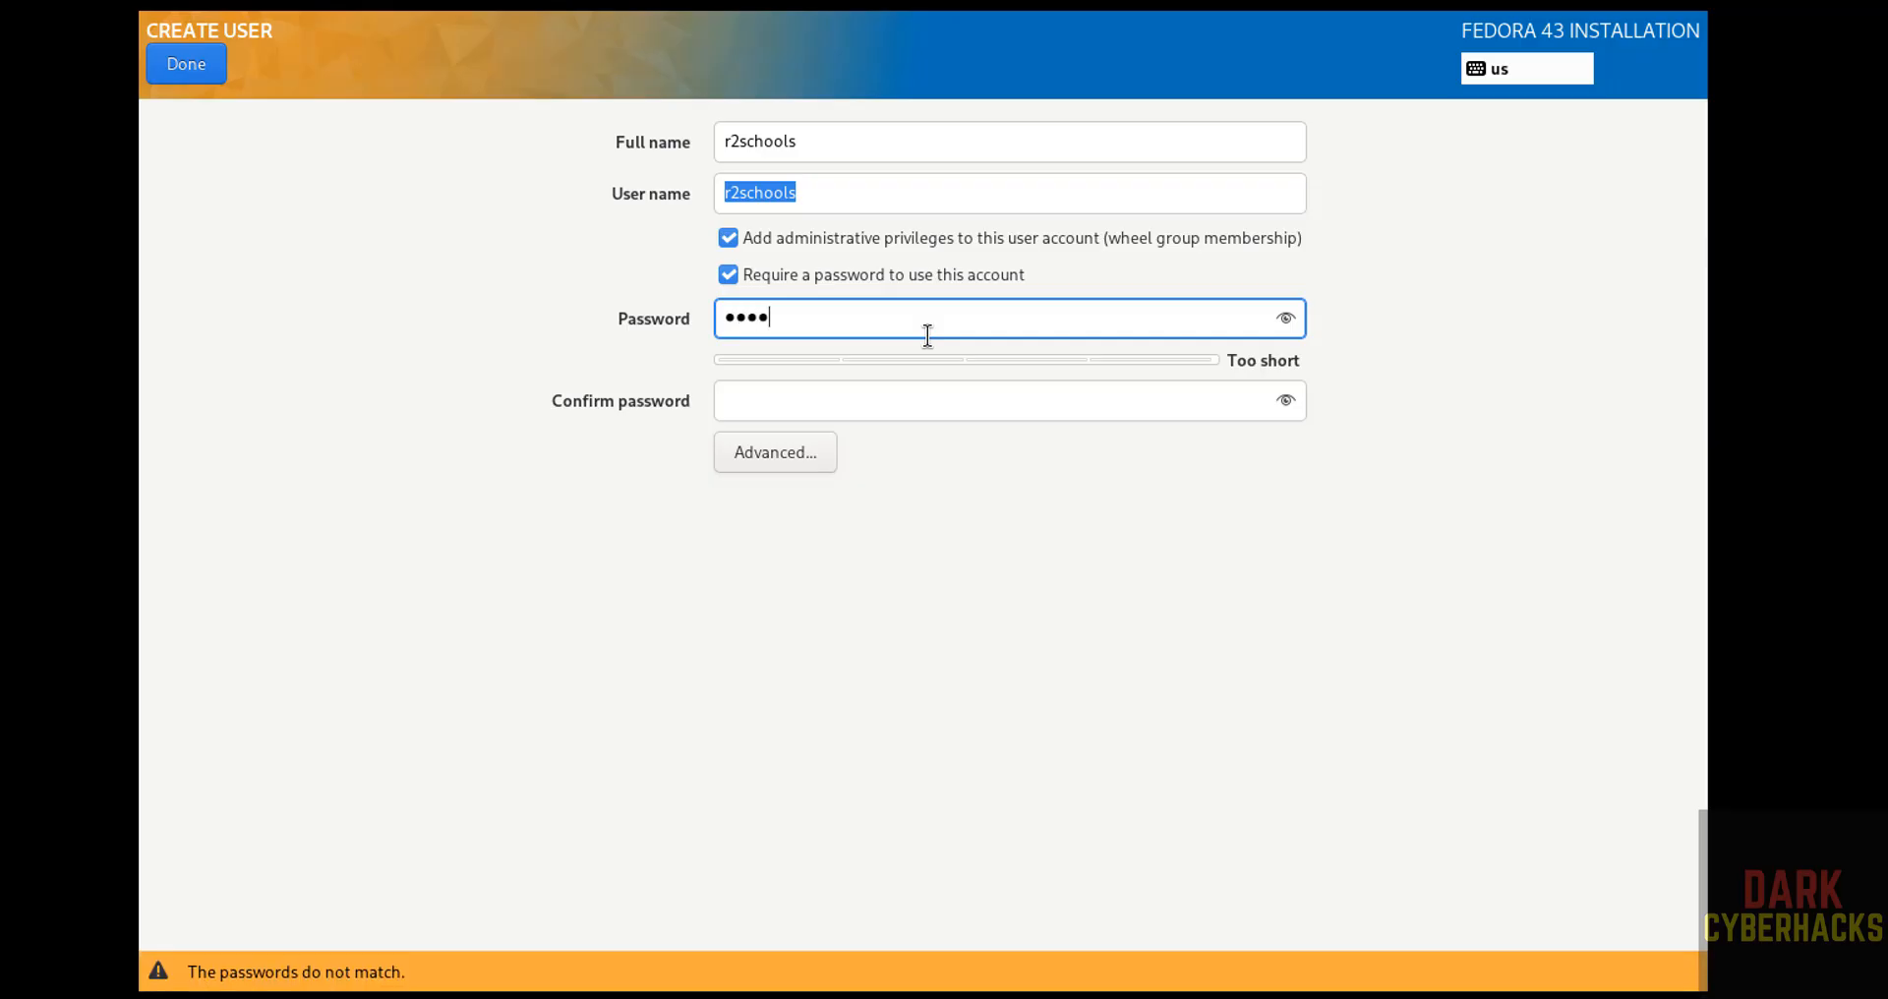
key("Tab")
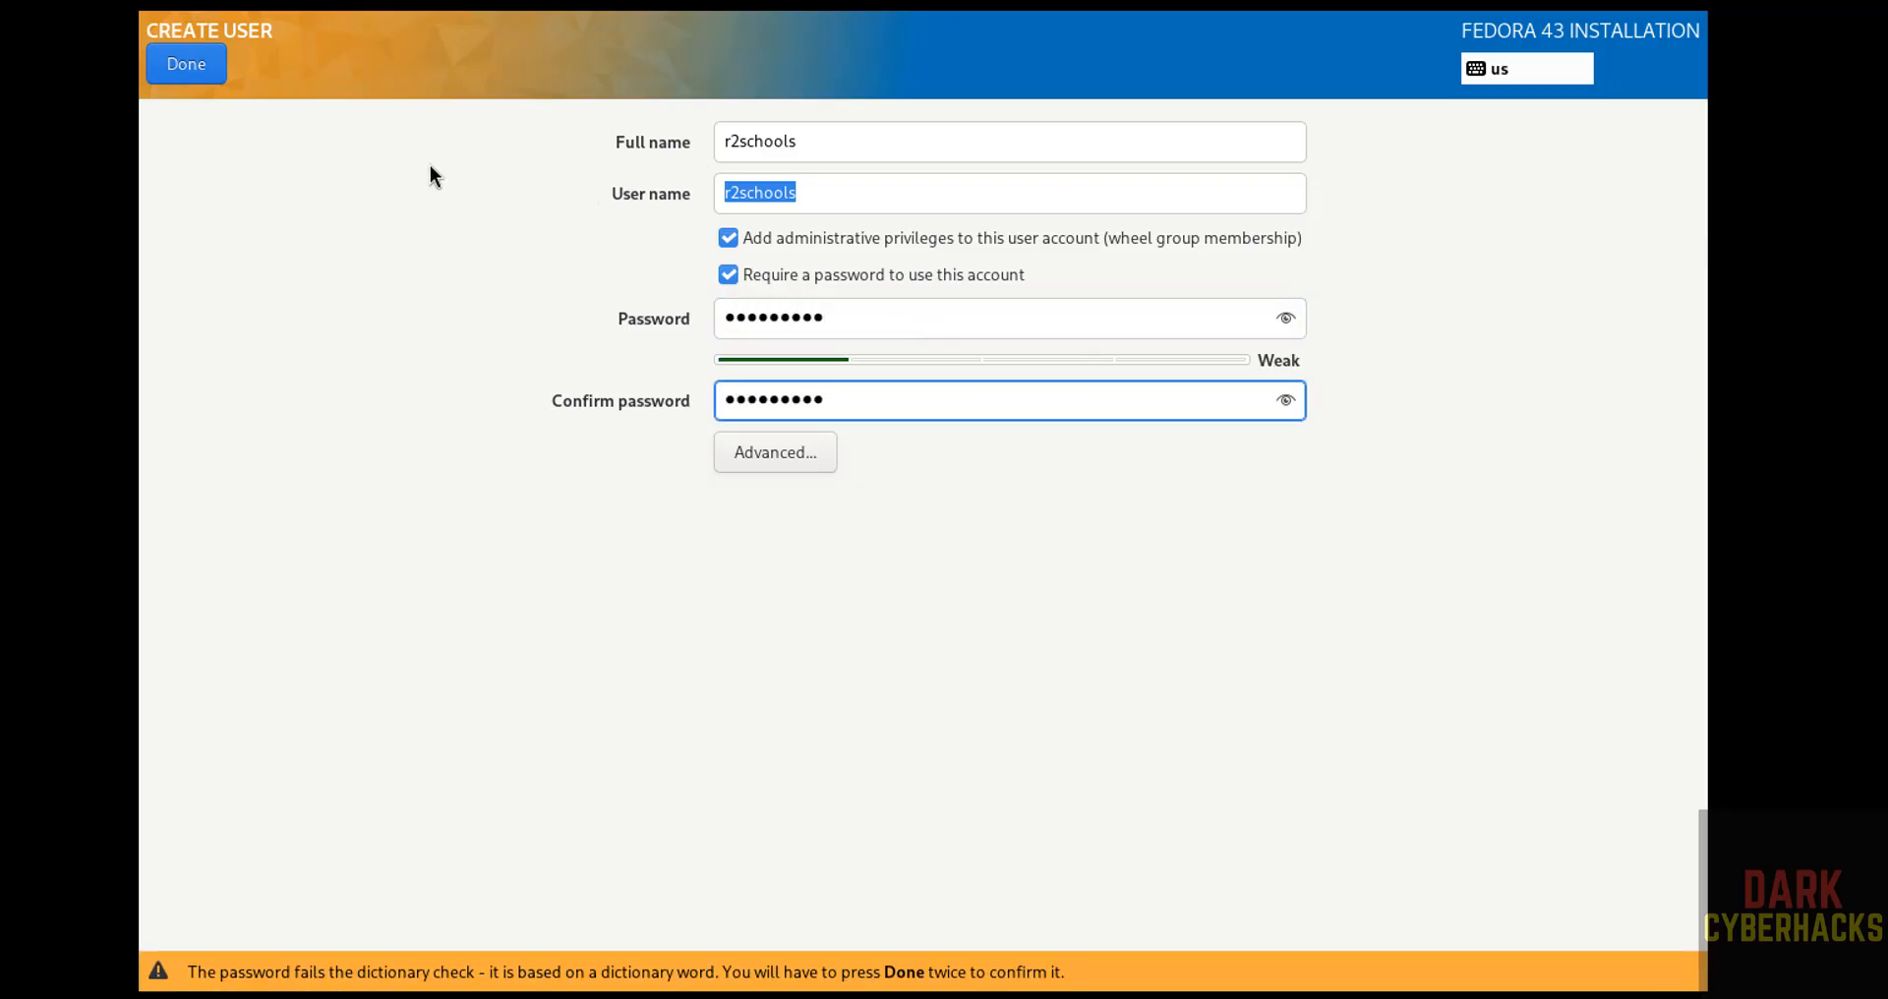
left_click(186, 65)
left_click(186, 65)
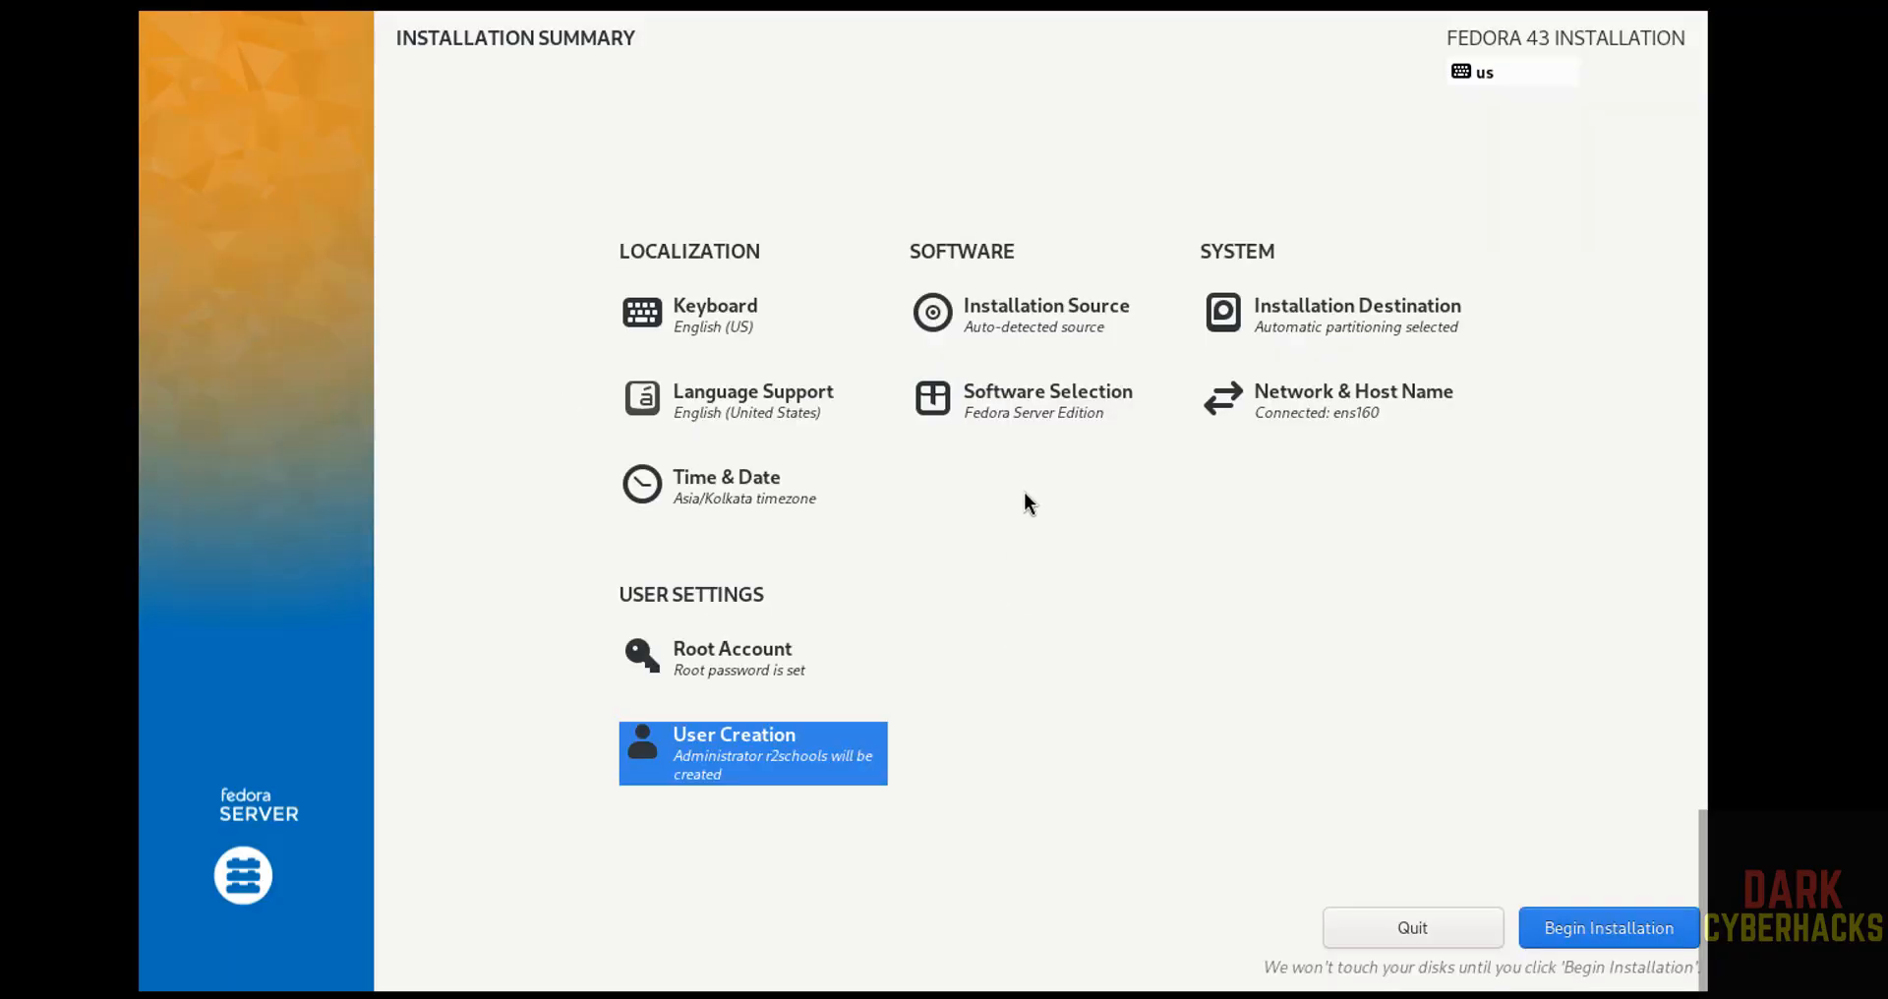
Review the software selection and the time and date settings without changing them.
left_click(1032, 412)
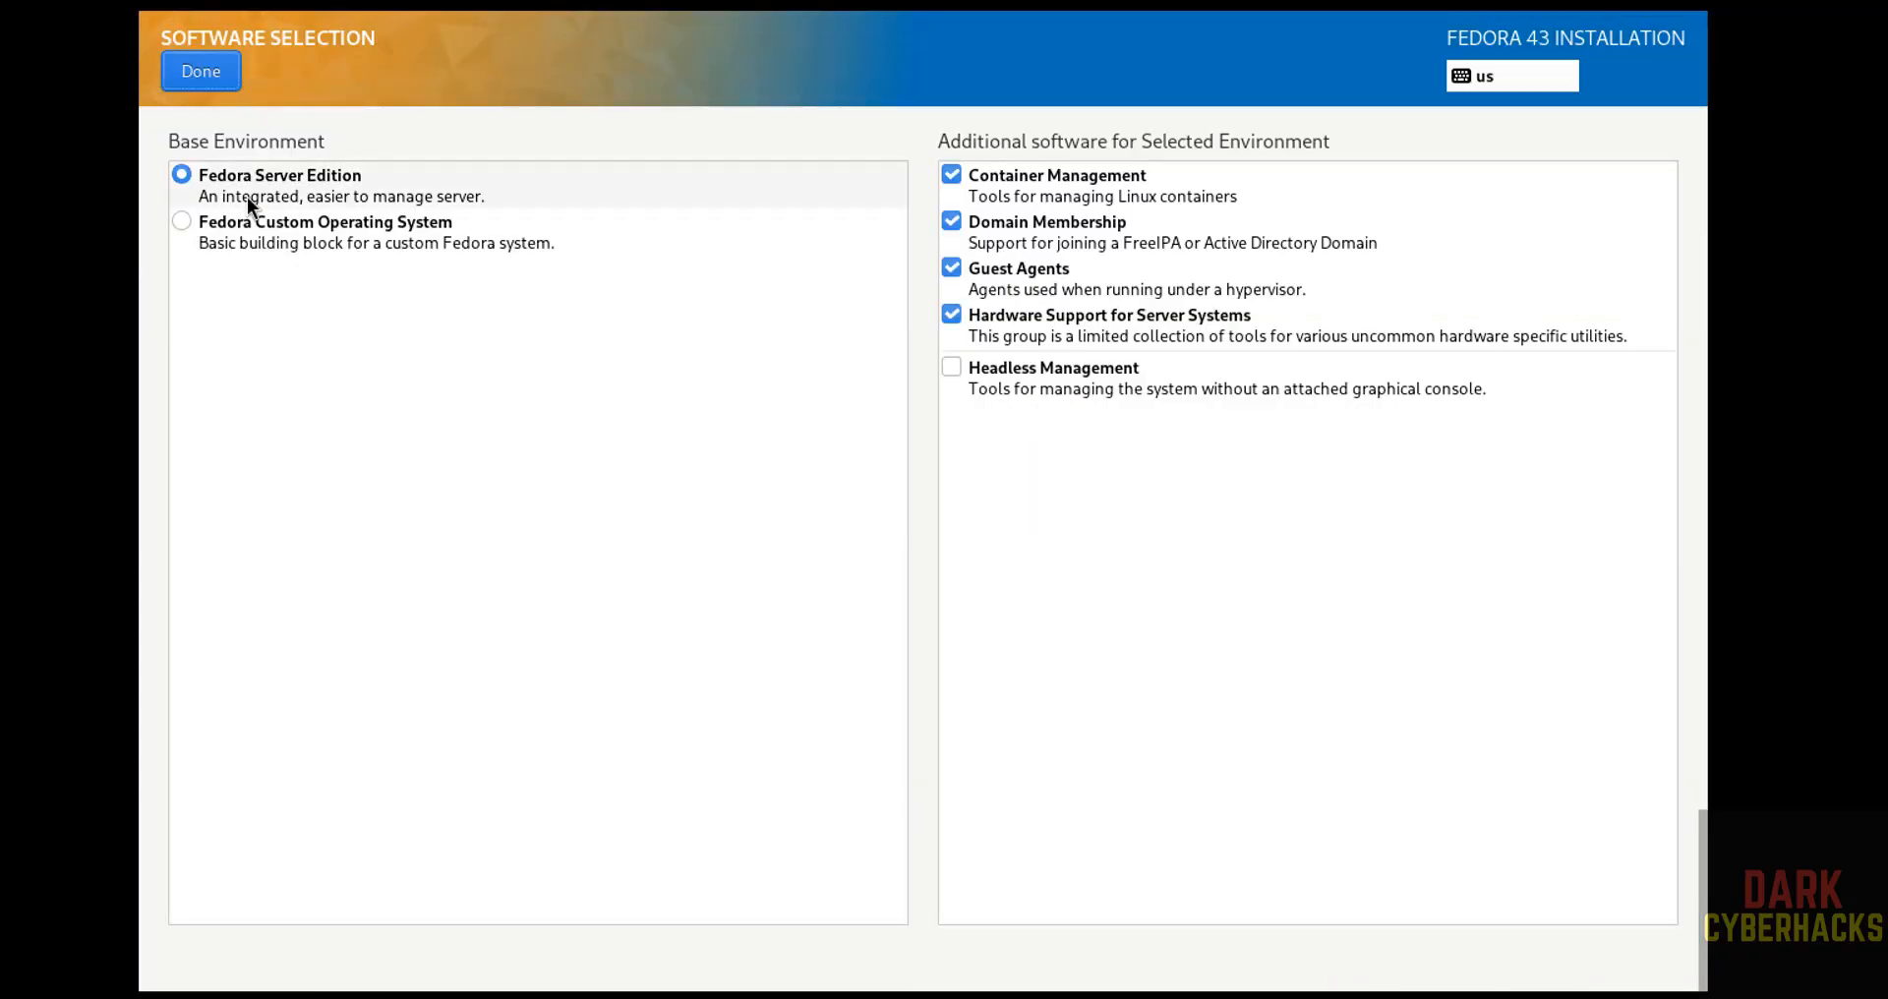
left_click(202, 70)
left_click(755, 495)
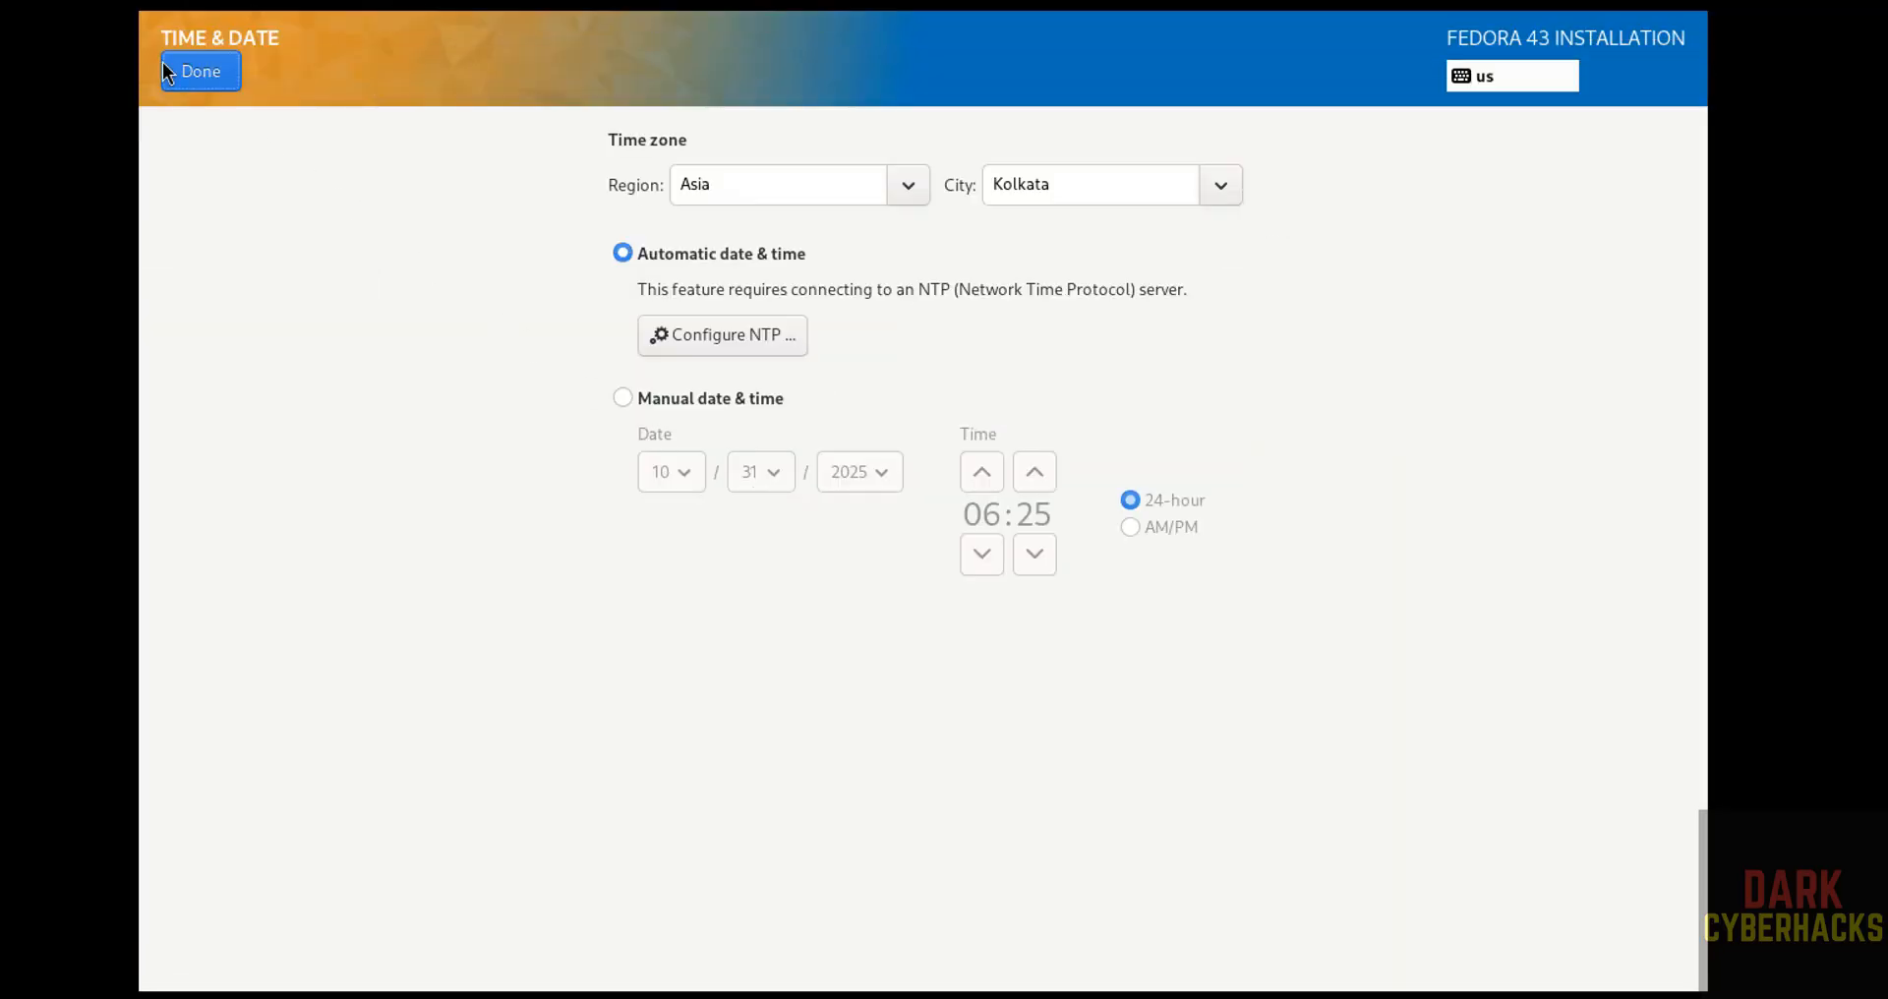
left_click(187, 67)
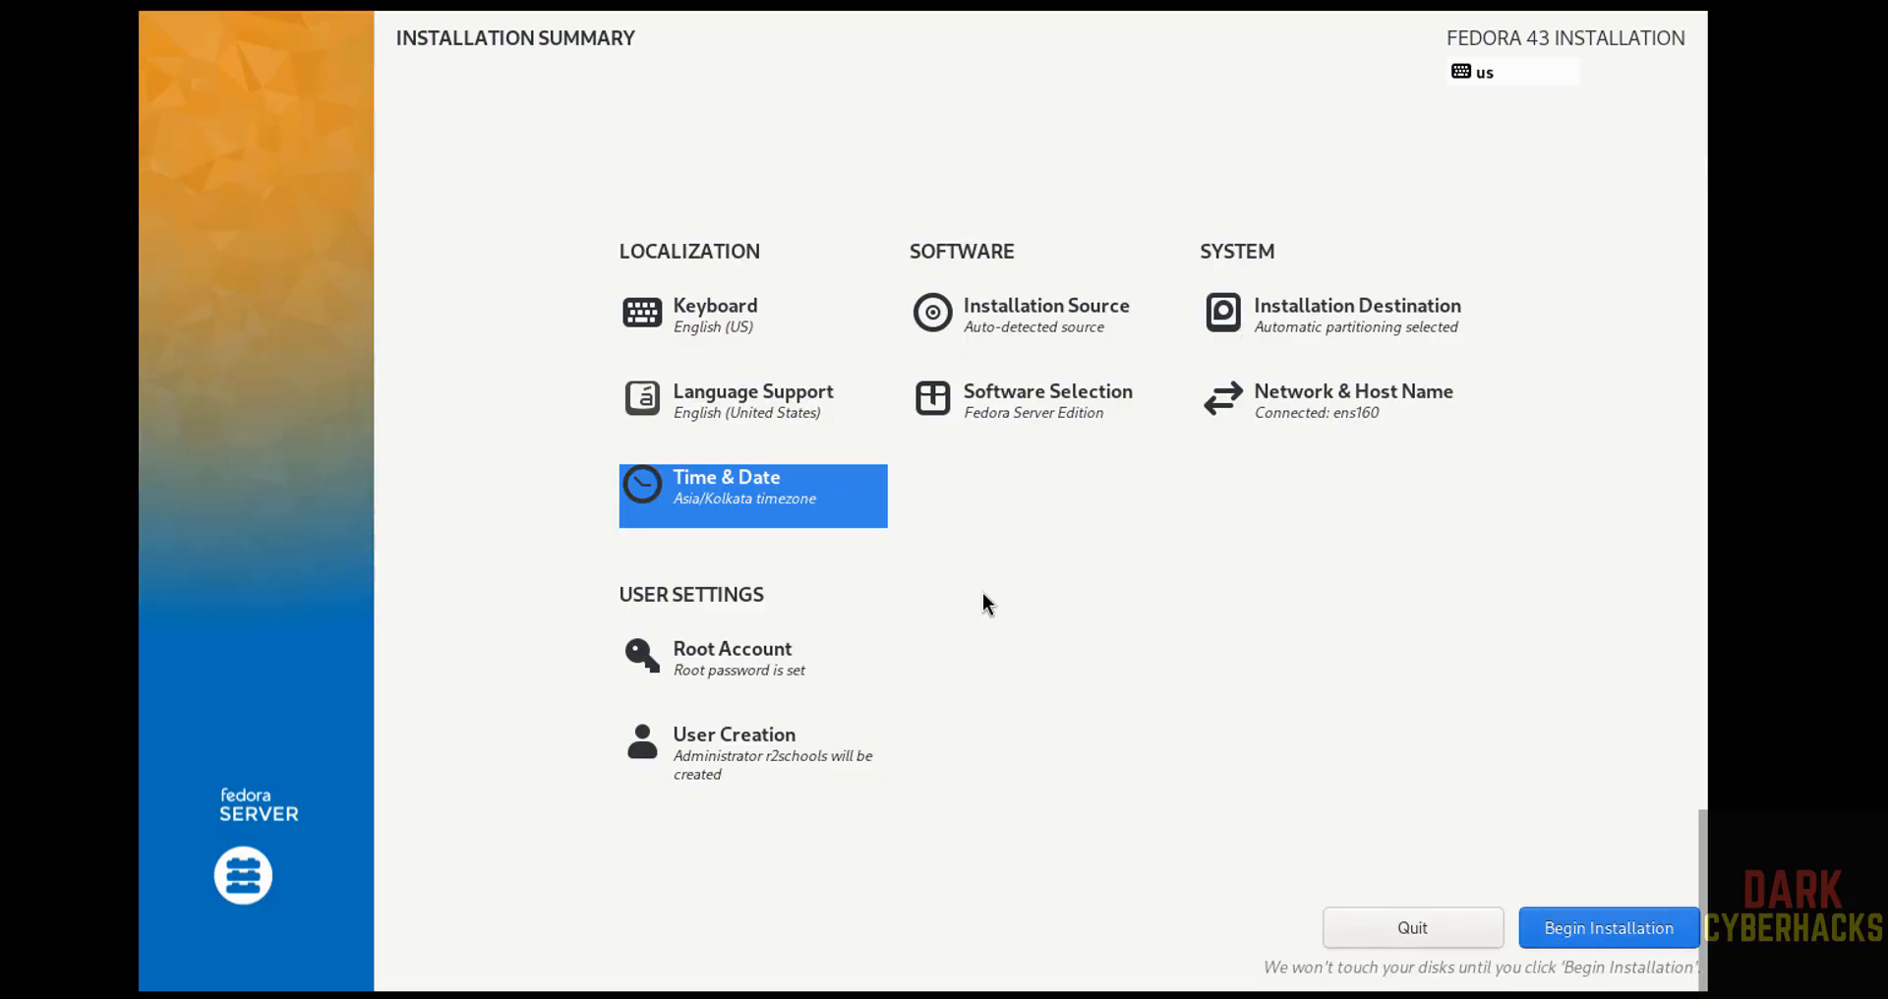
Begin the Fedora Server installation and reboot the system once it completes.
left_click(1559, 924)
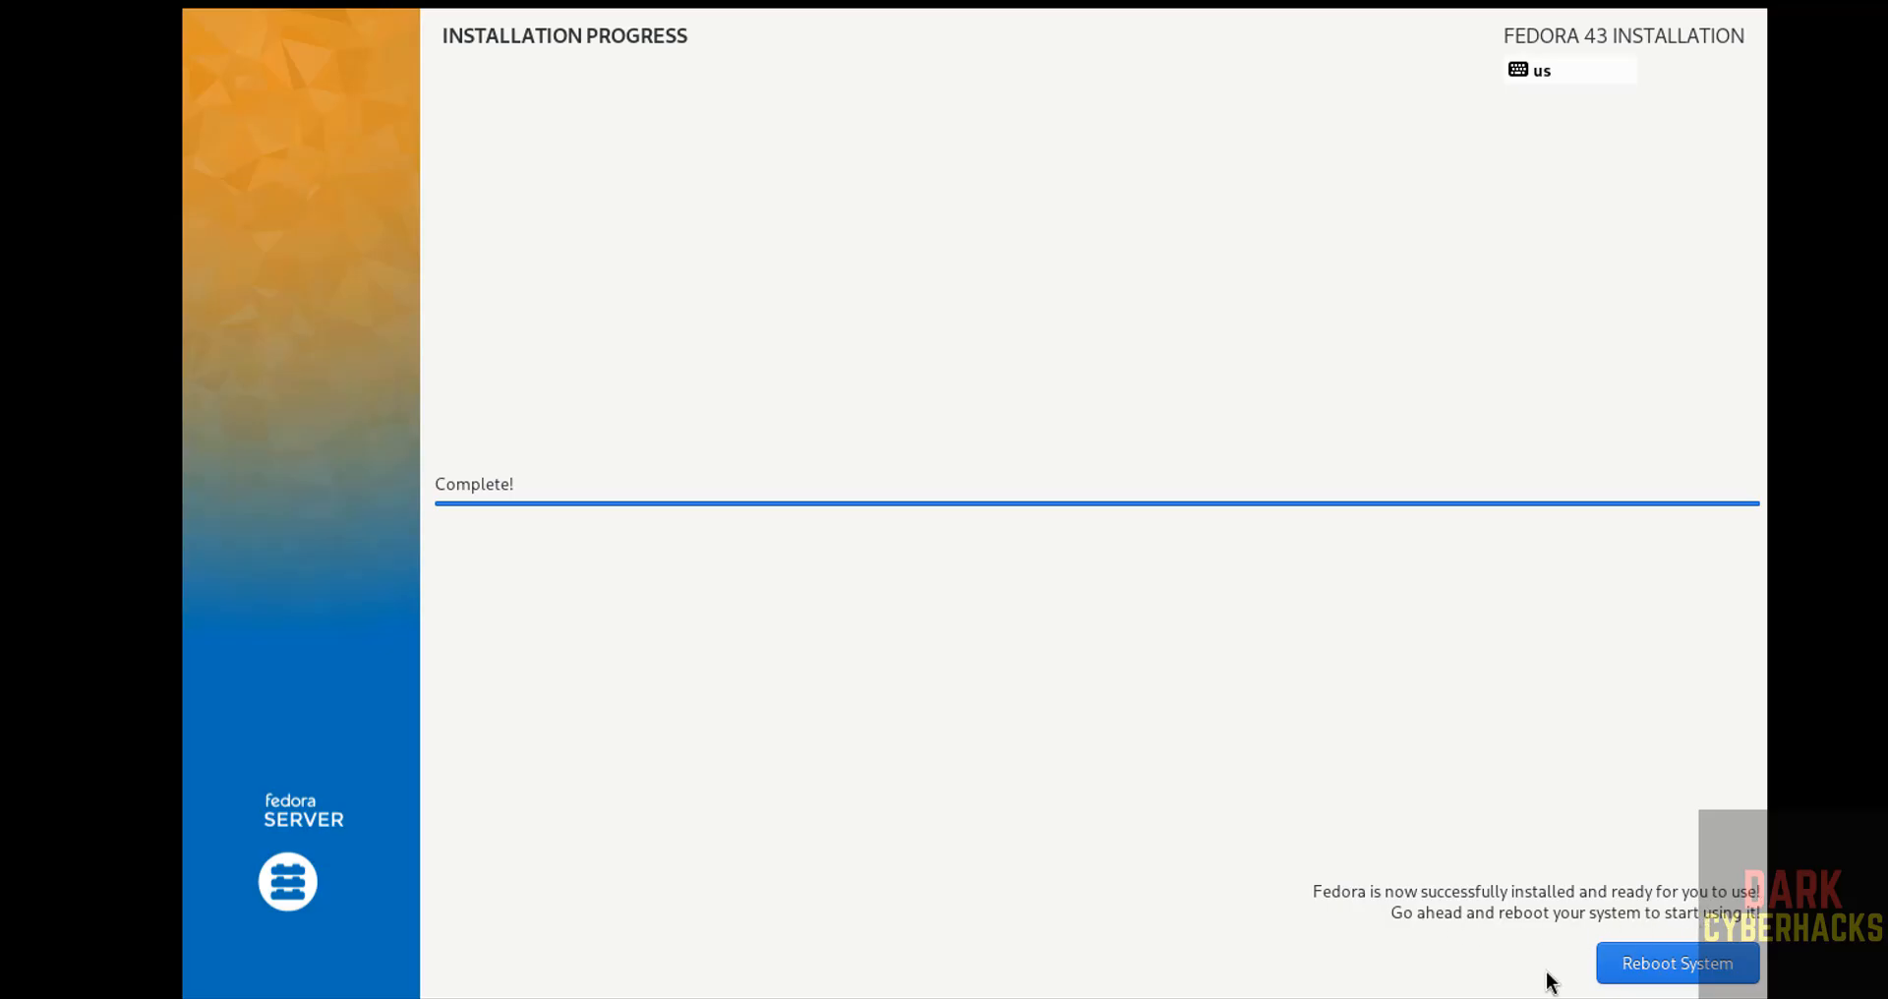
left_click(1657, 968)
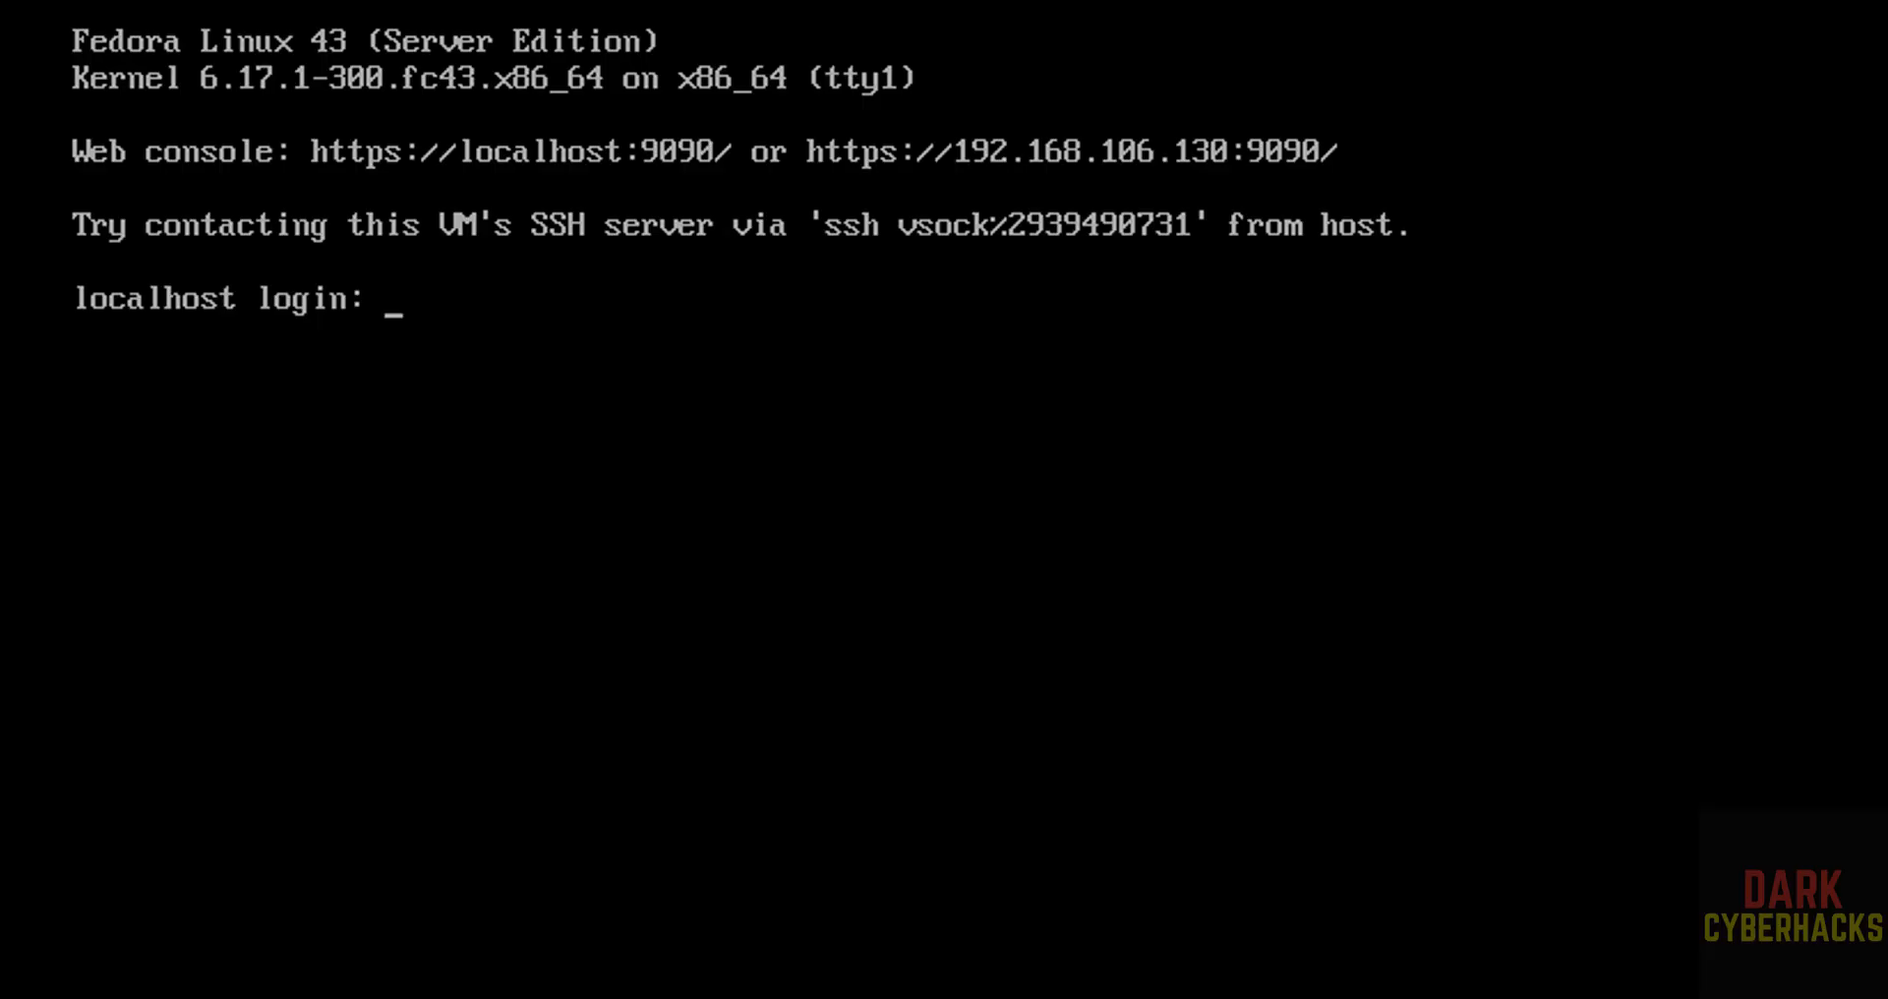
Log in at the console with the new account's user name and password.
key("Return")
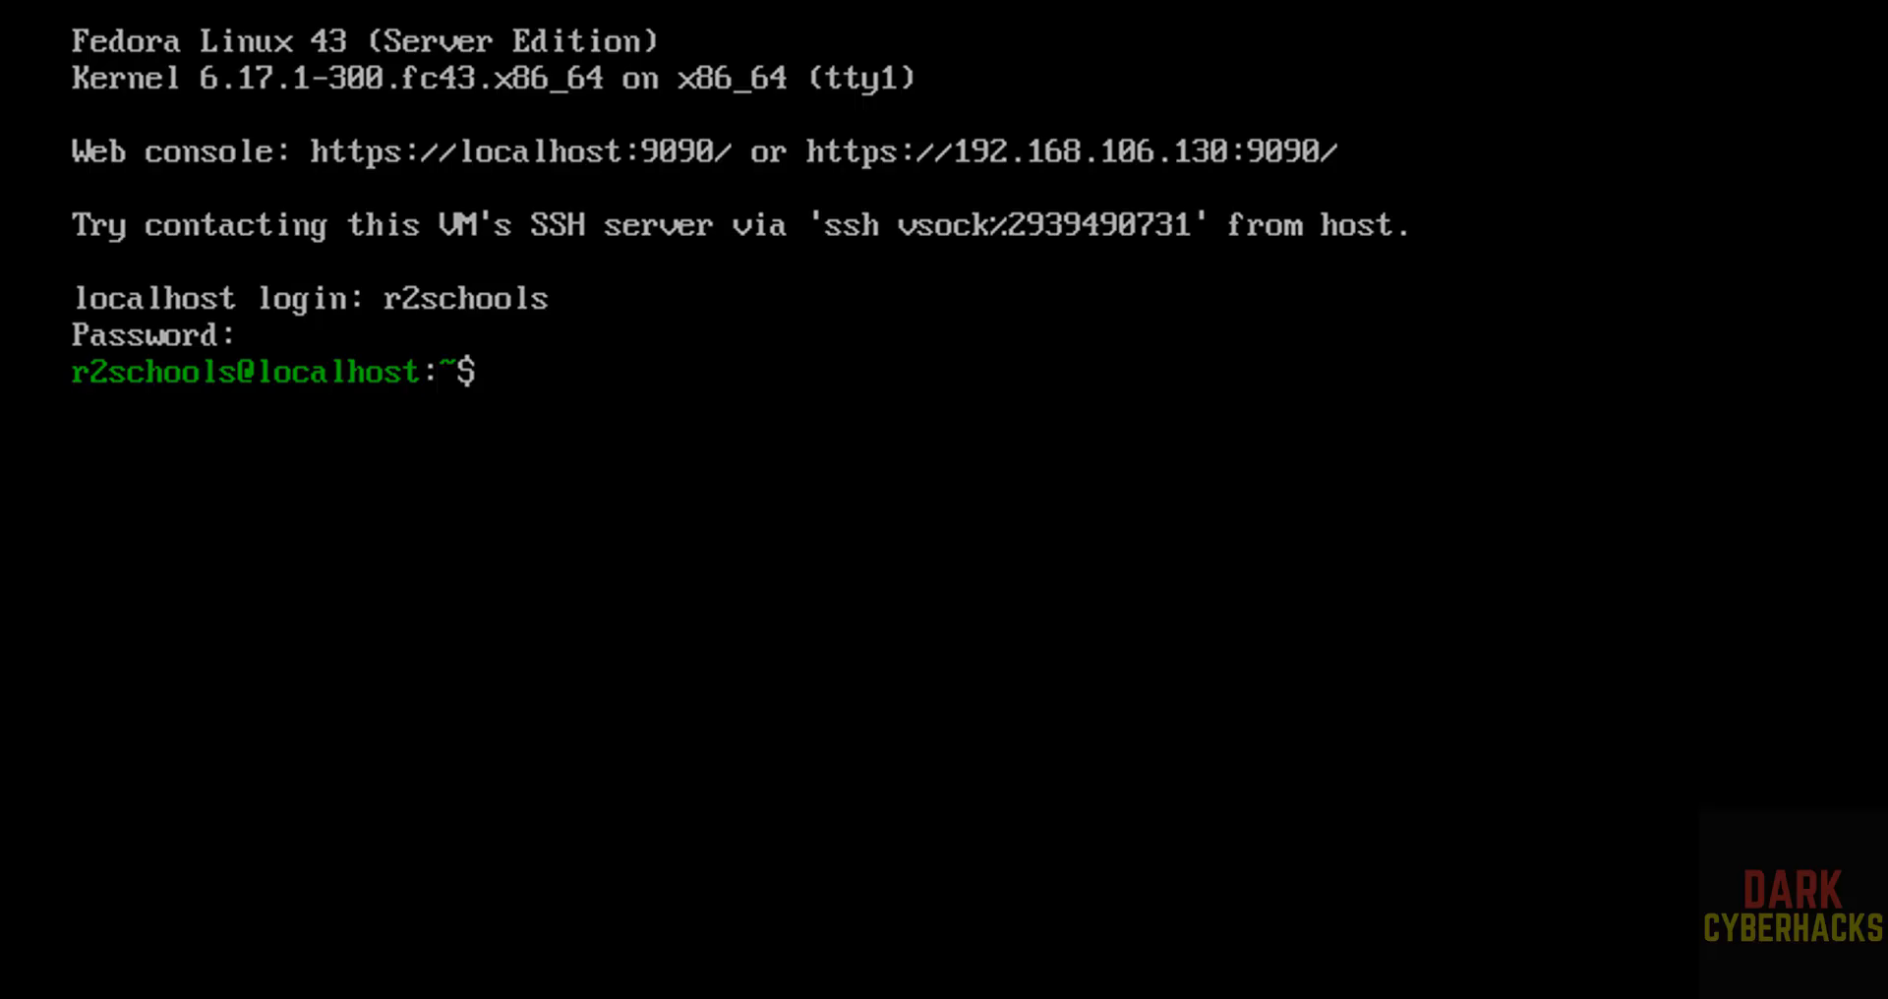
Display the operating system release details with the command more /etc/os-release.
type("more /etc/os-release")
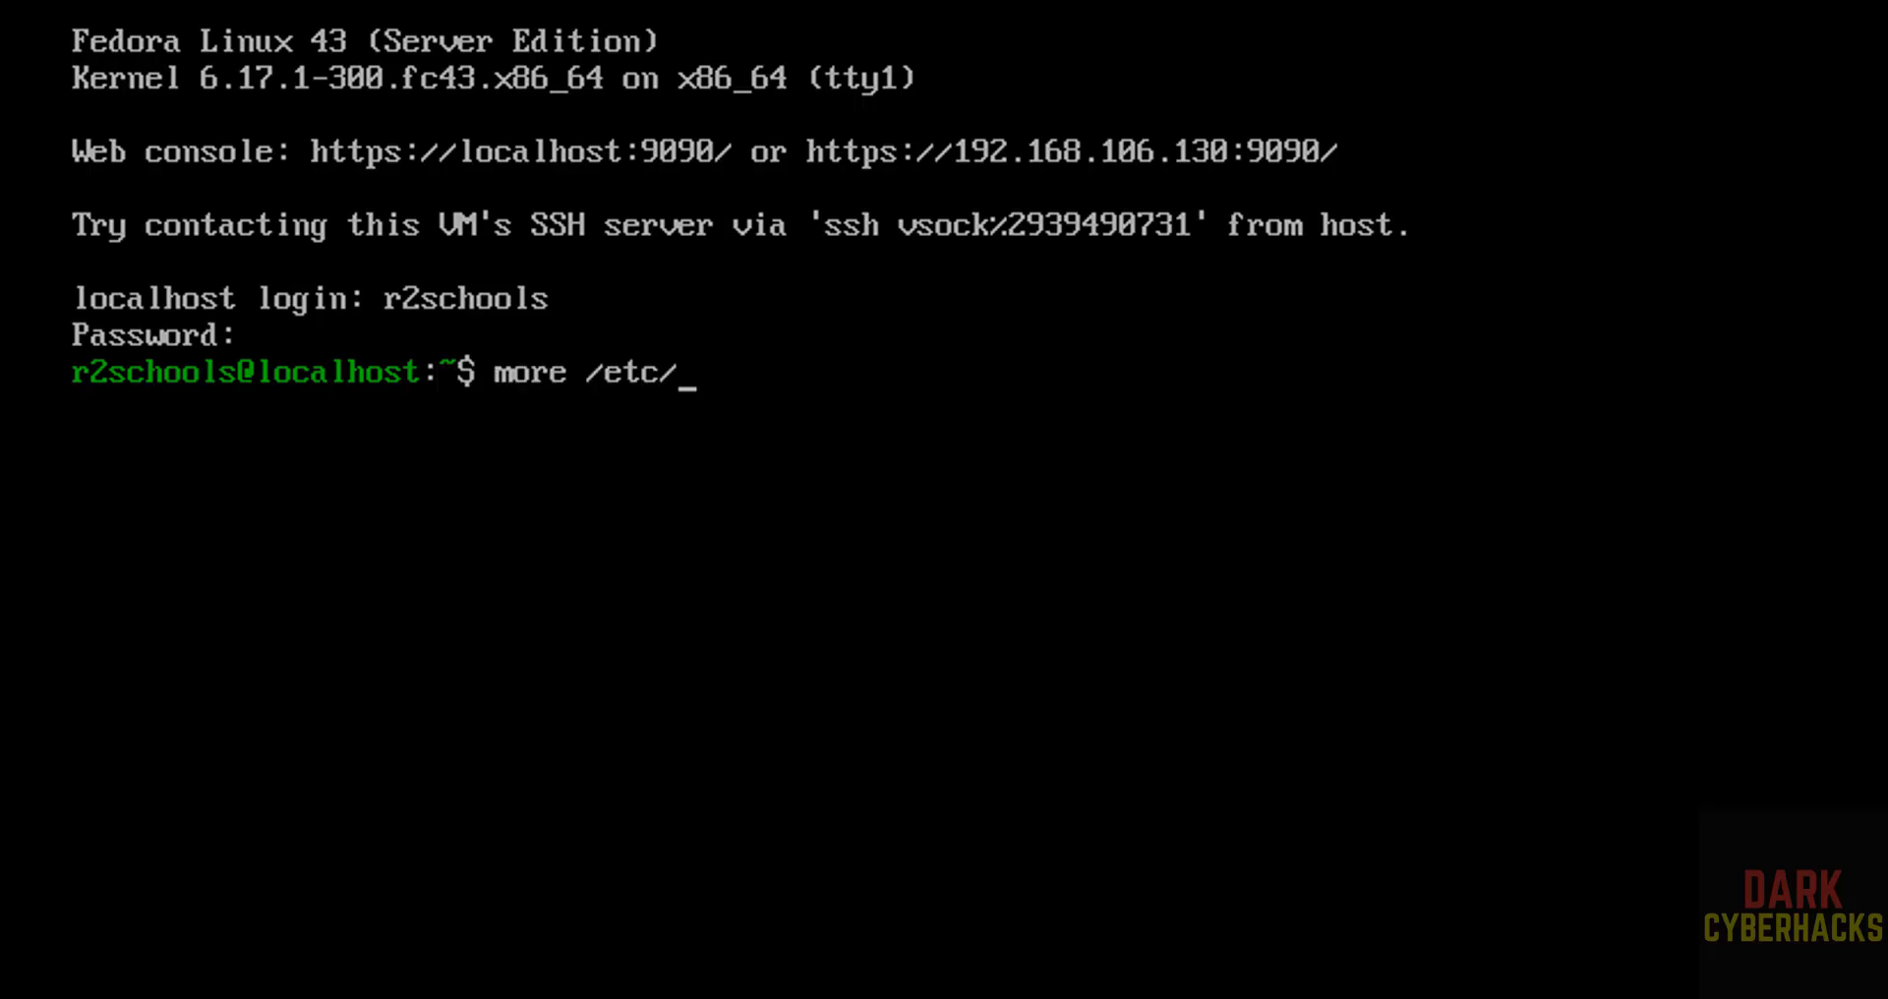
key("Return")
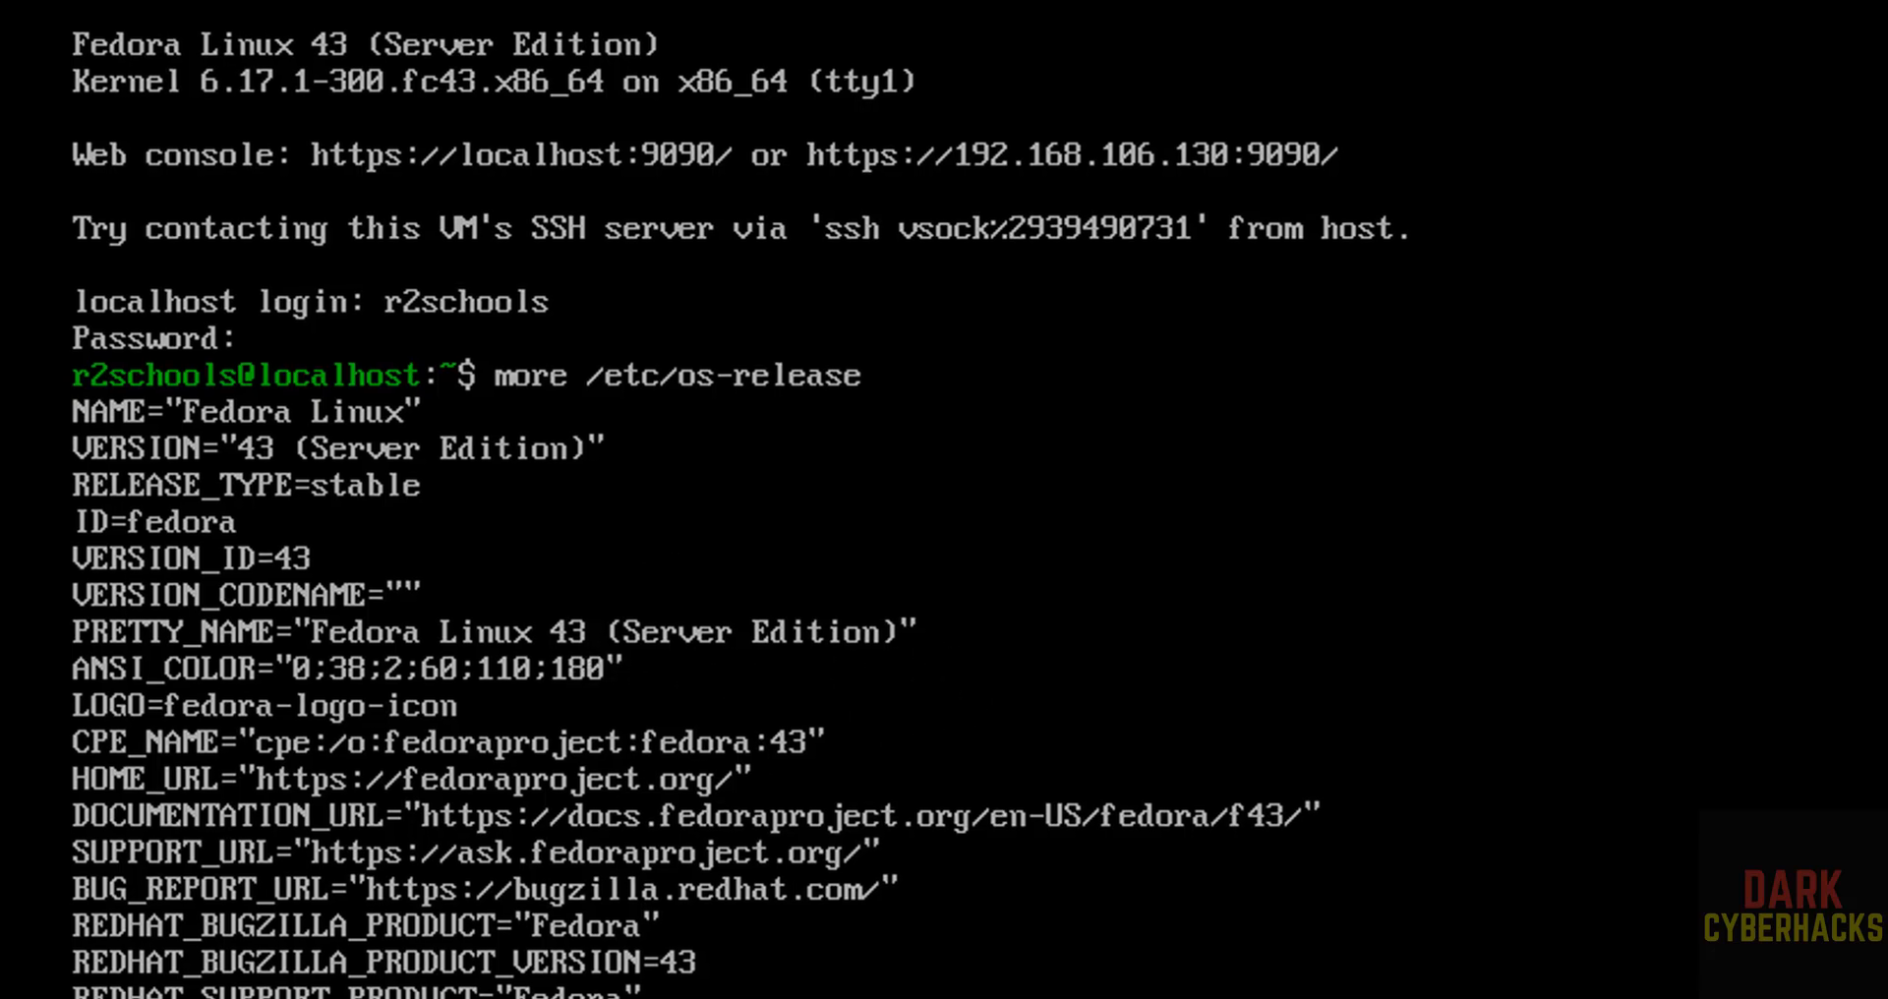
Clear the console and display the network interface configuration with the command ifconfig.
key("ctrl+l")
type("i")
key("BackSpace")
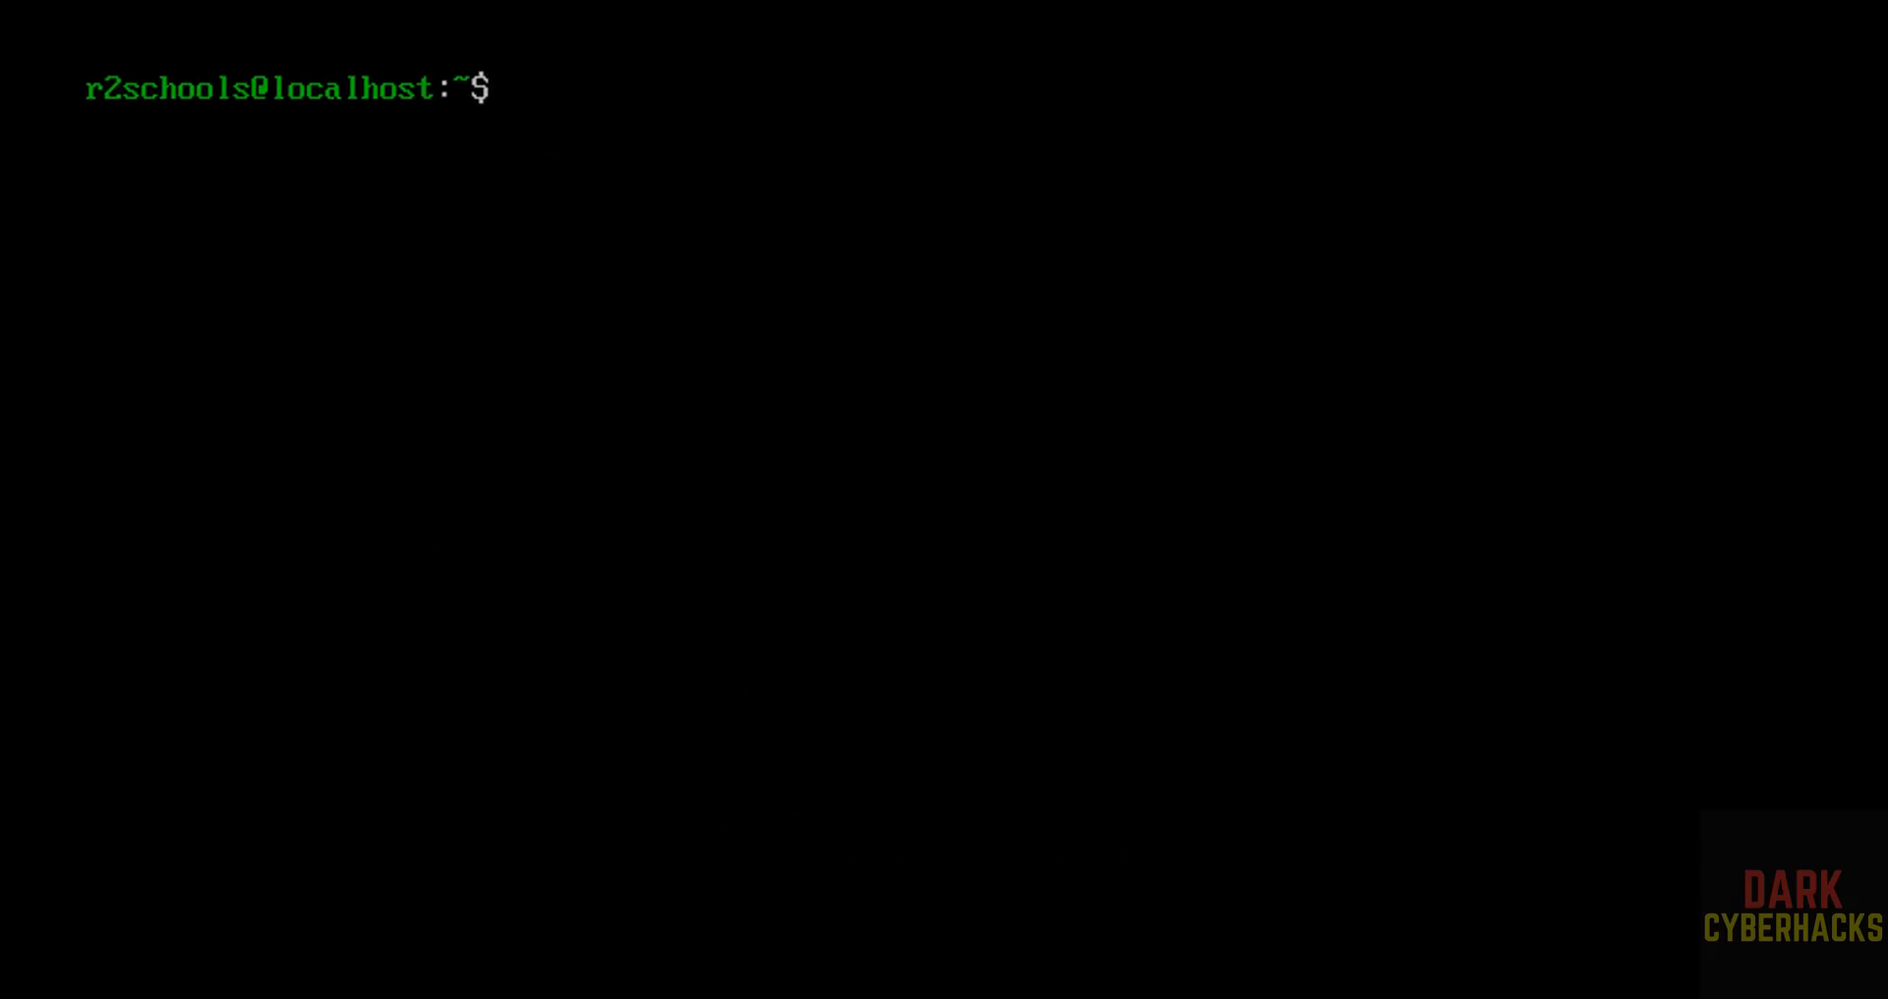
type("ifconfig")
key("Return")
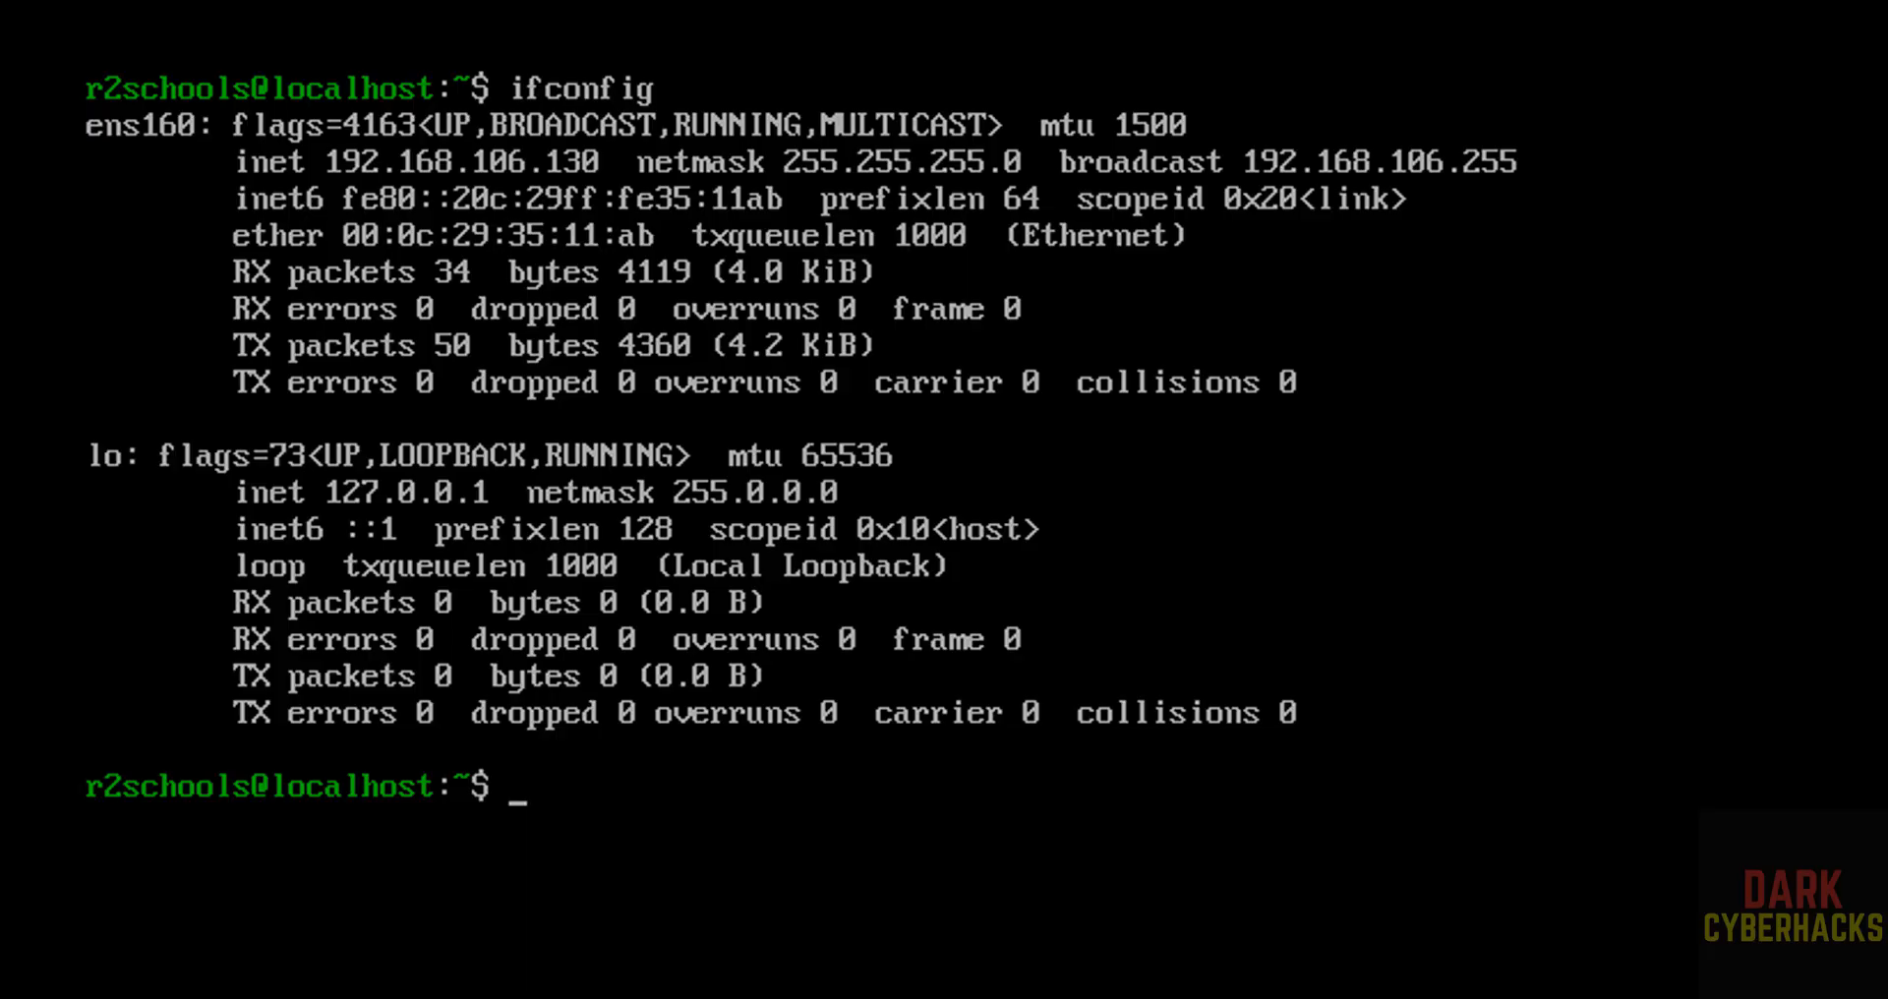
Try to update and upgrade the system packages with sudo dnf uodate && sudo dnf uograde, entering the account password for sudo.
type("sudo dnf uodate ")
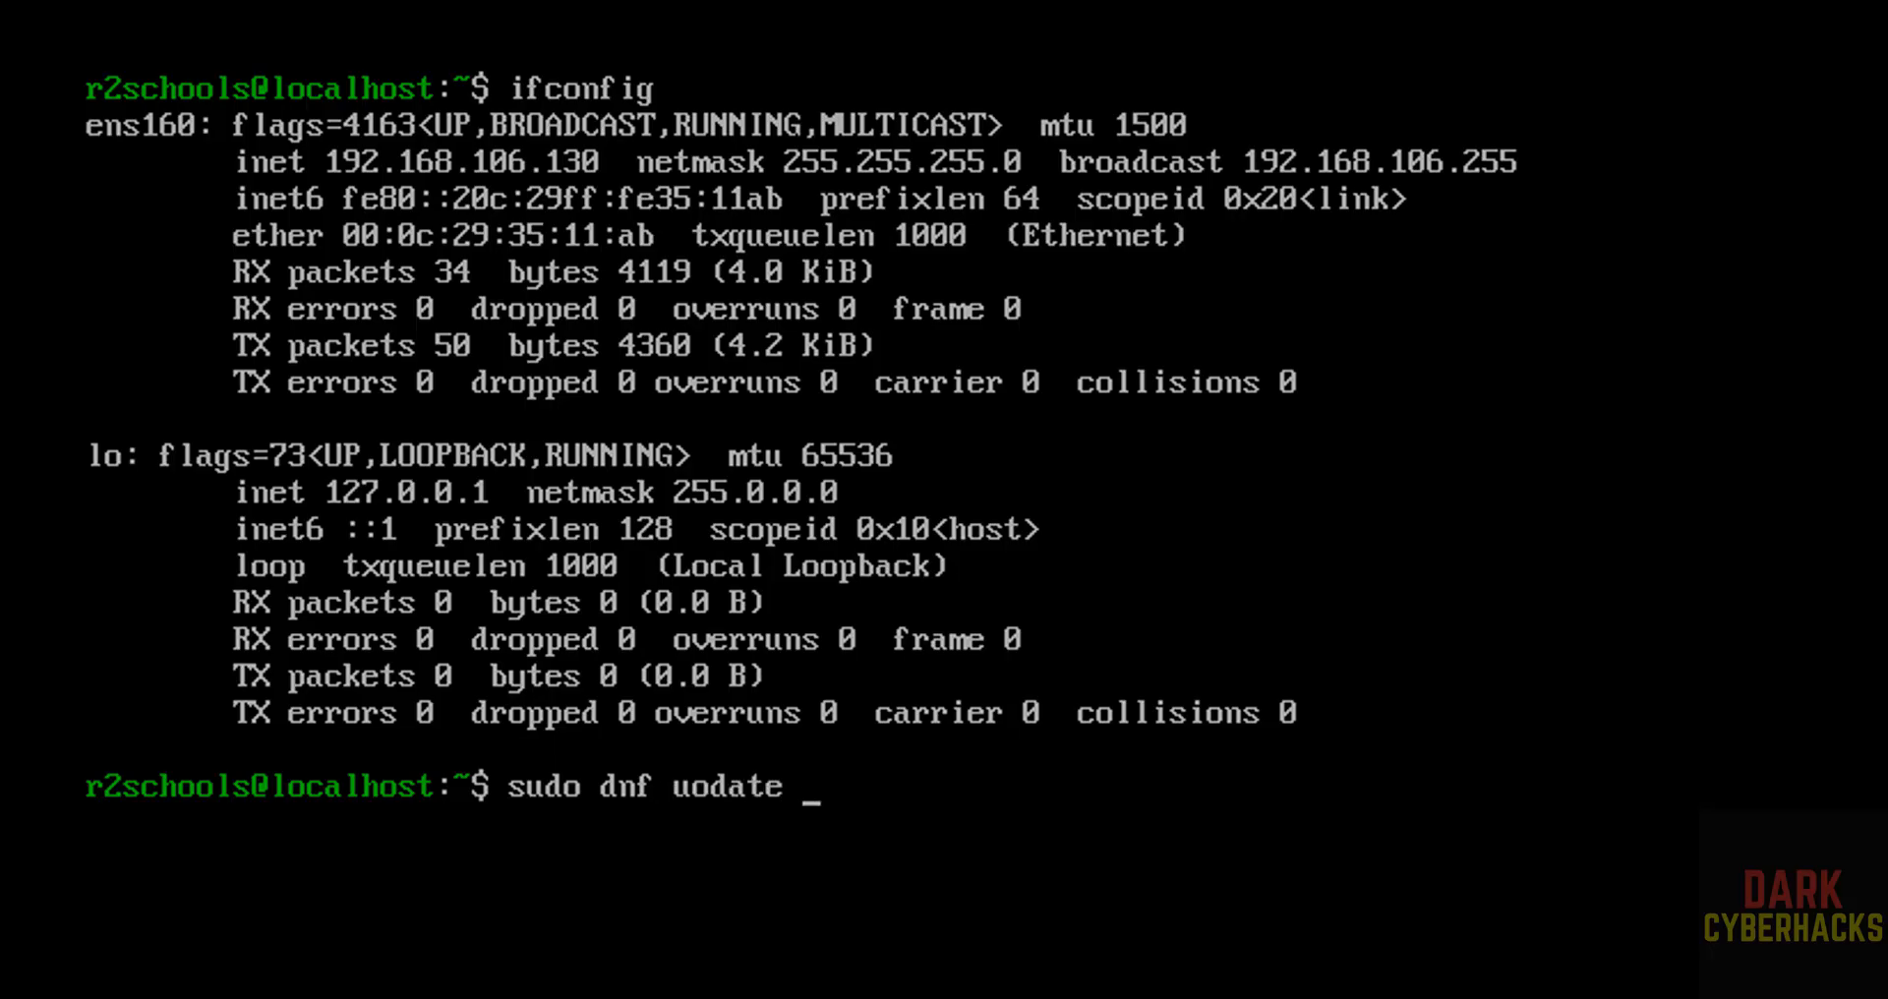
type("&& sudo ")
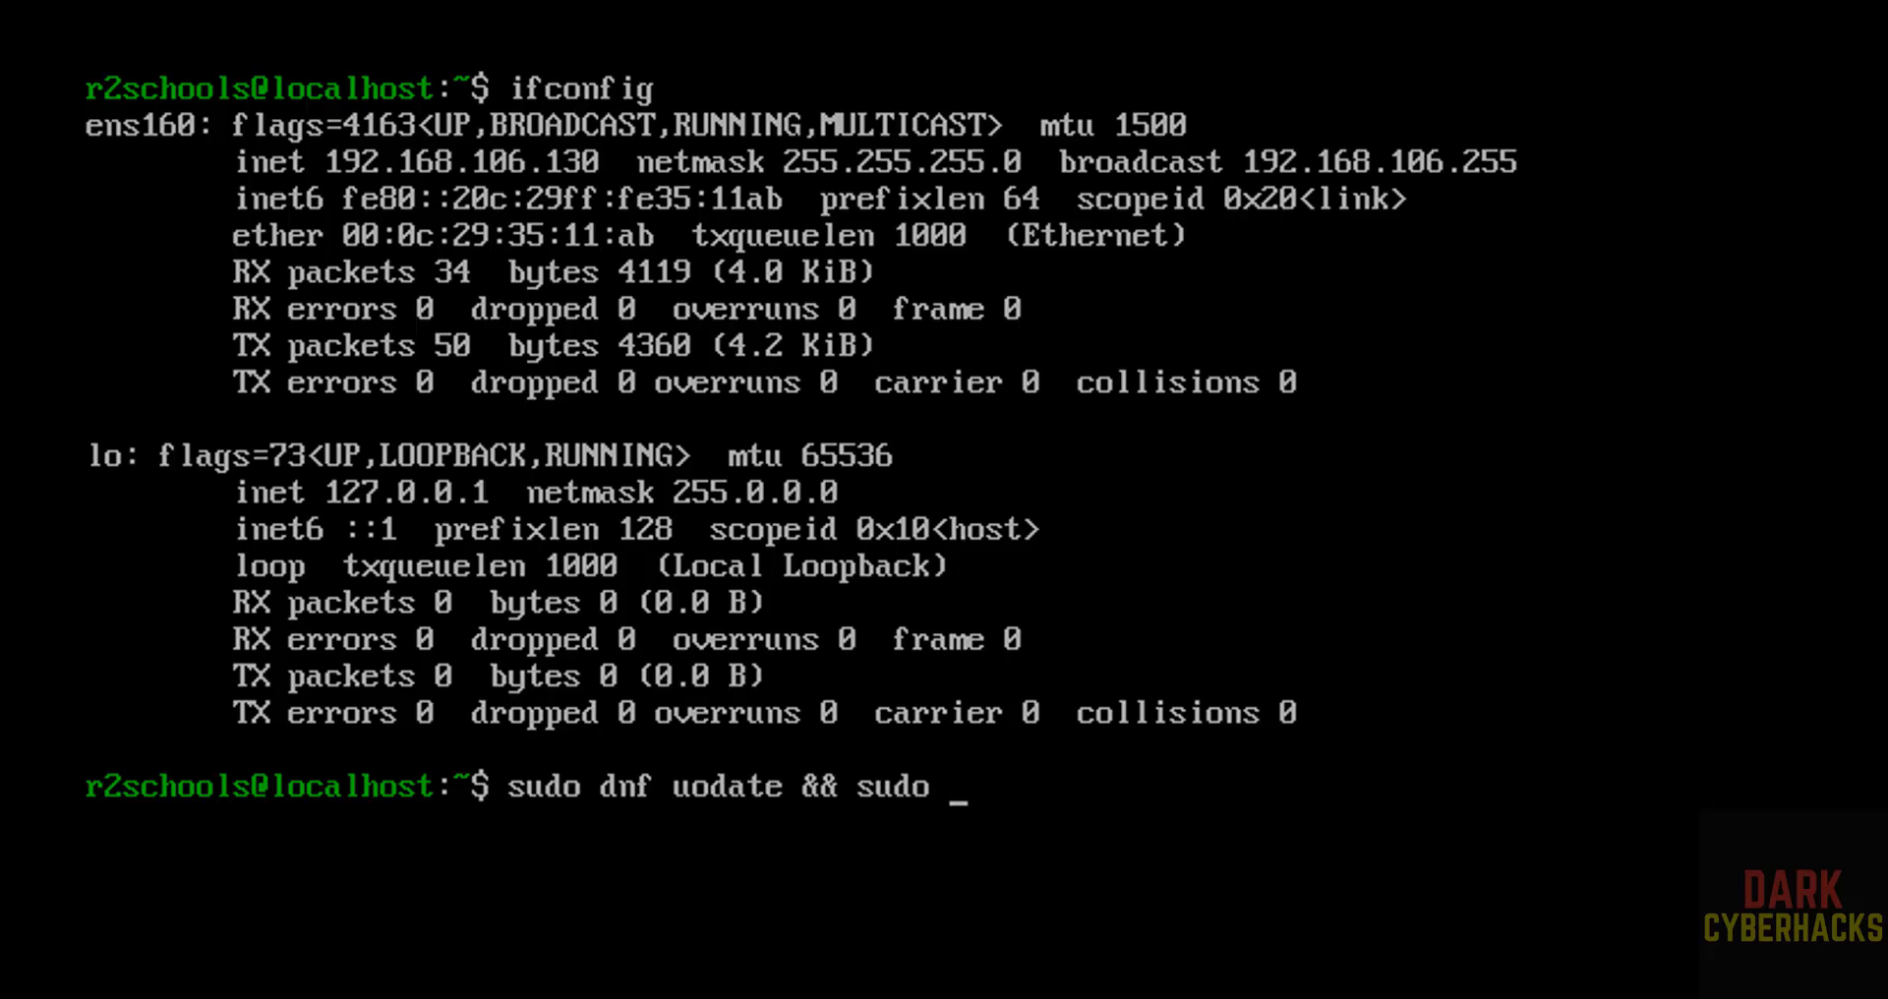
type("dnf uograde")
key("Return")
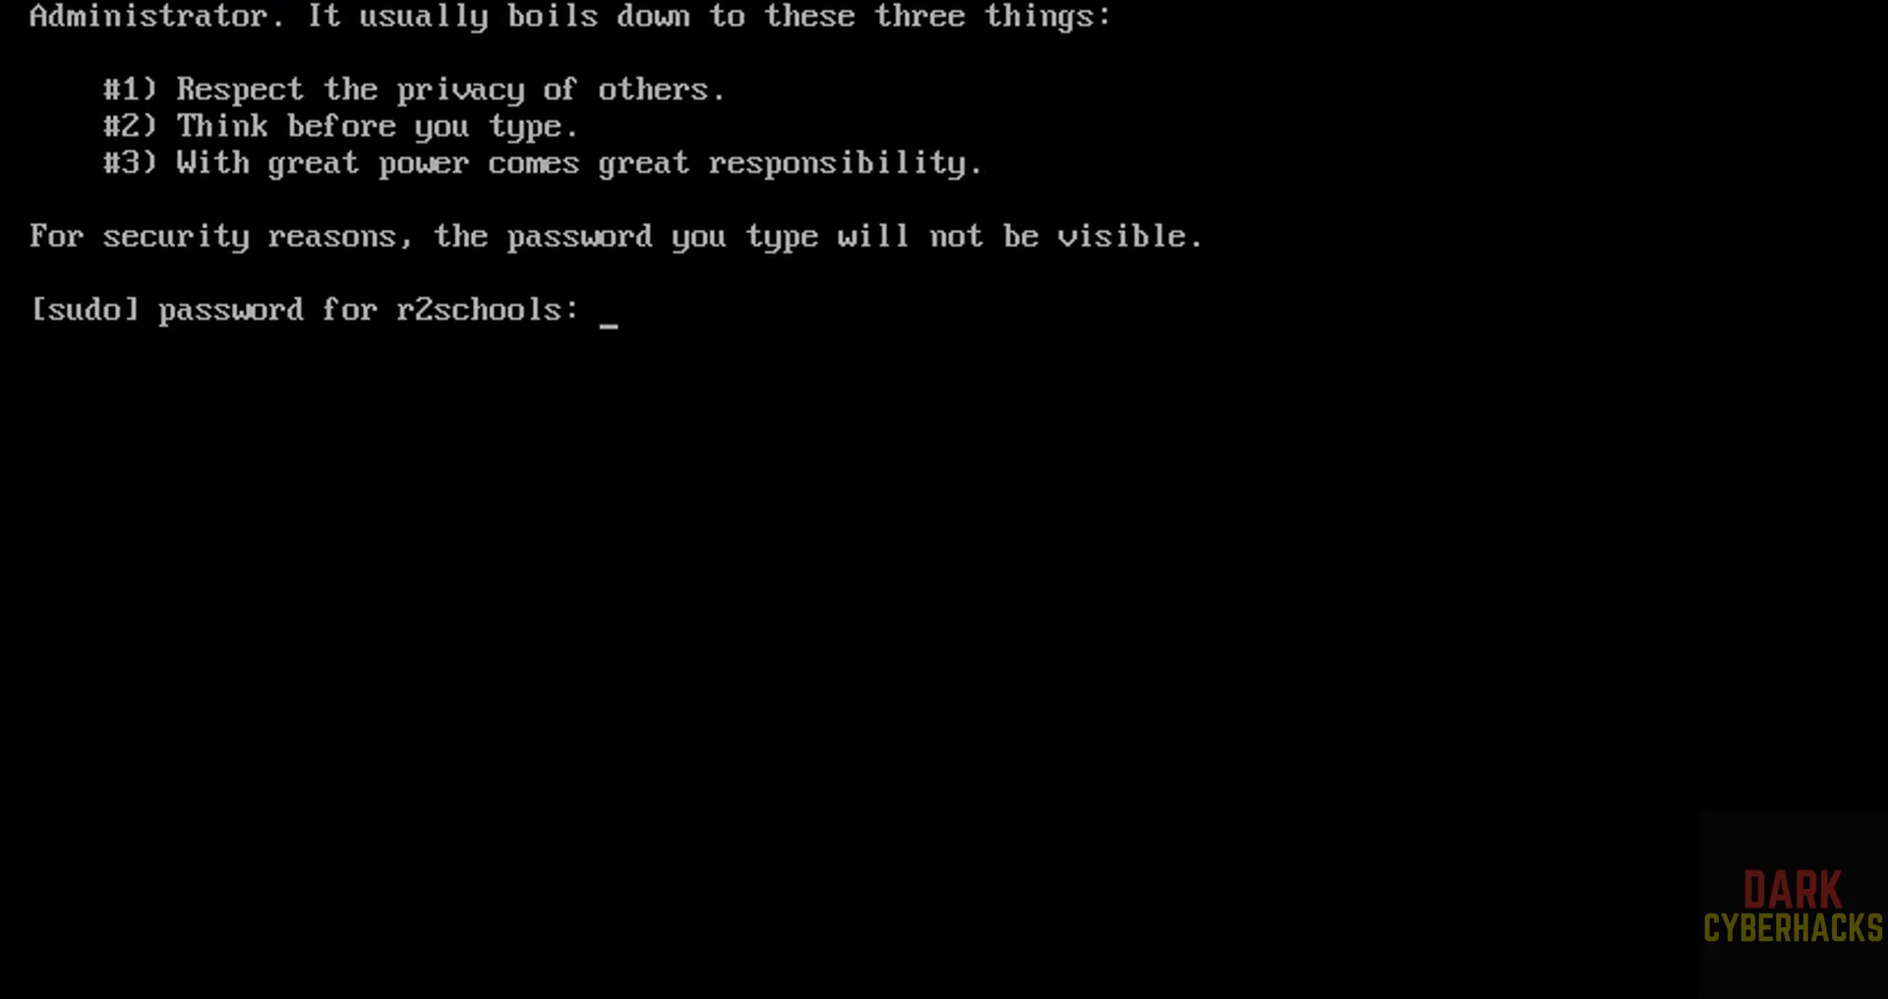
key("Return")
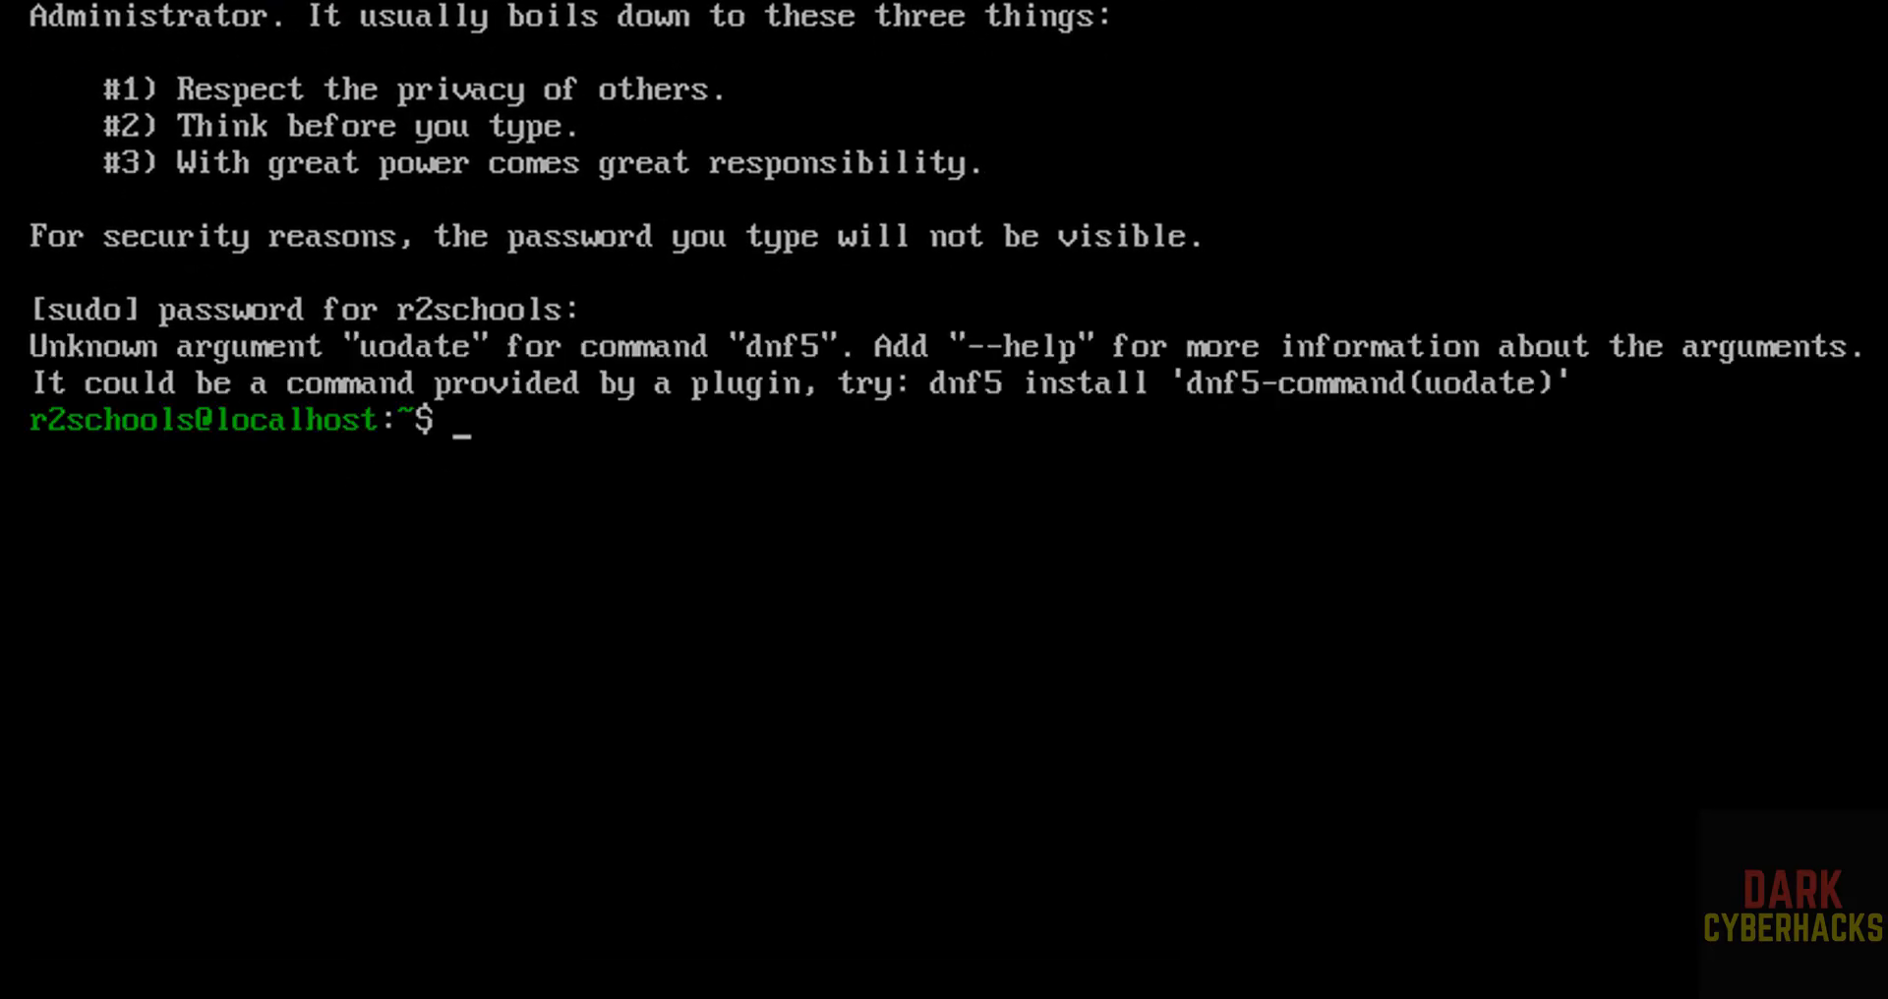
Correct the previous command to sudo dnf update && sudo dnf upgrade, run it and accept the package transaction with y.
key("Up")
key("Left")
key("Left")
key("Left")
key("Left")
key("Left")
key("Left")
key("Left")
key("Left")
key("Left")
key("Left")
key("Left")
key("Left")
key("Left")
key("Left")
key("Left")
key("Left")
key("Left")
key("Left")
key("Left")
key("Left")
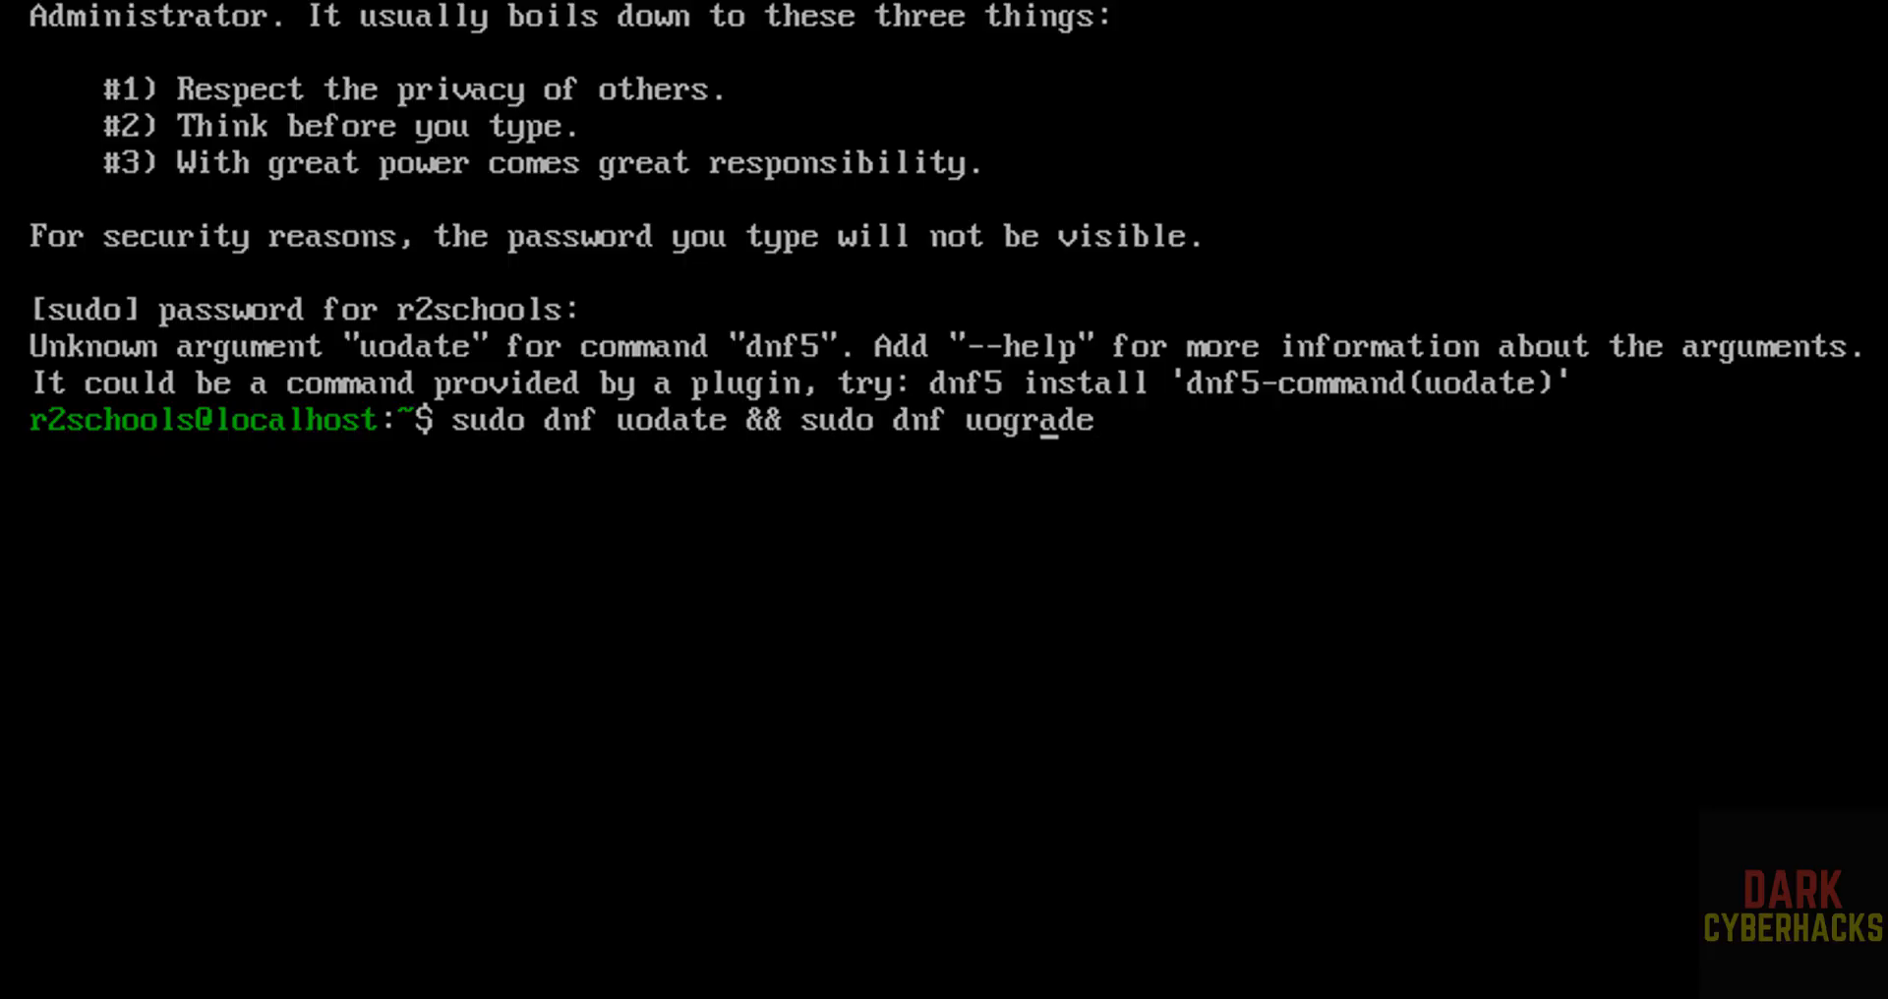
key("Delete")
type("p")
key("Return")
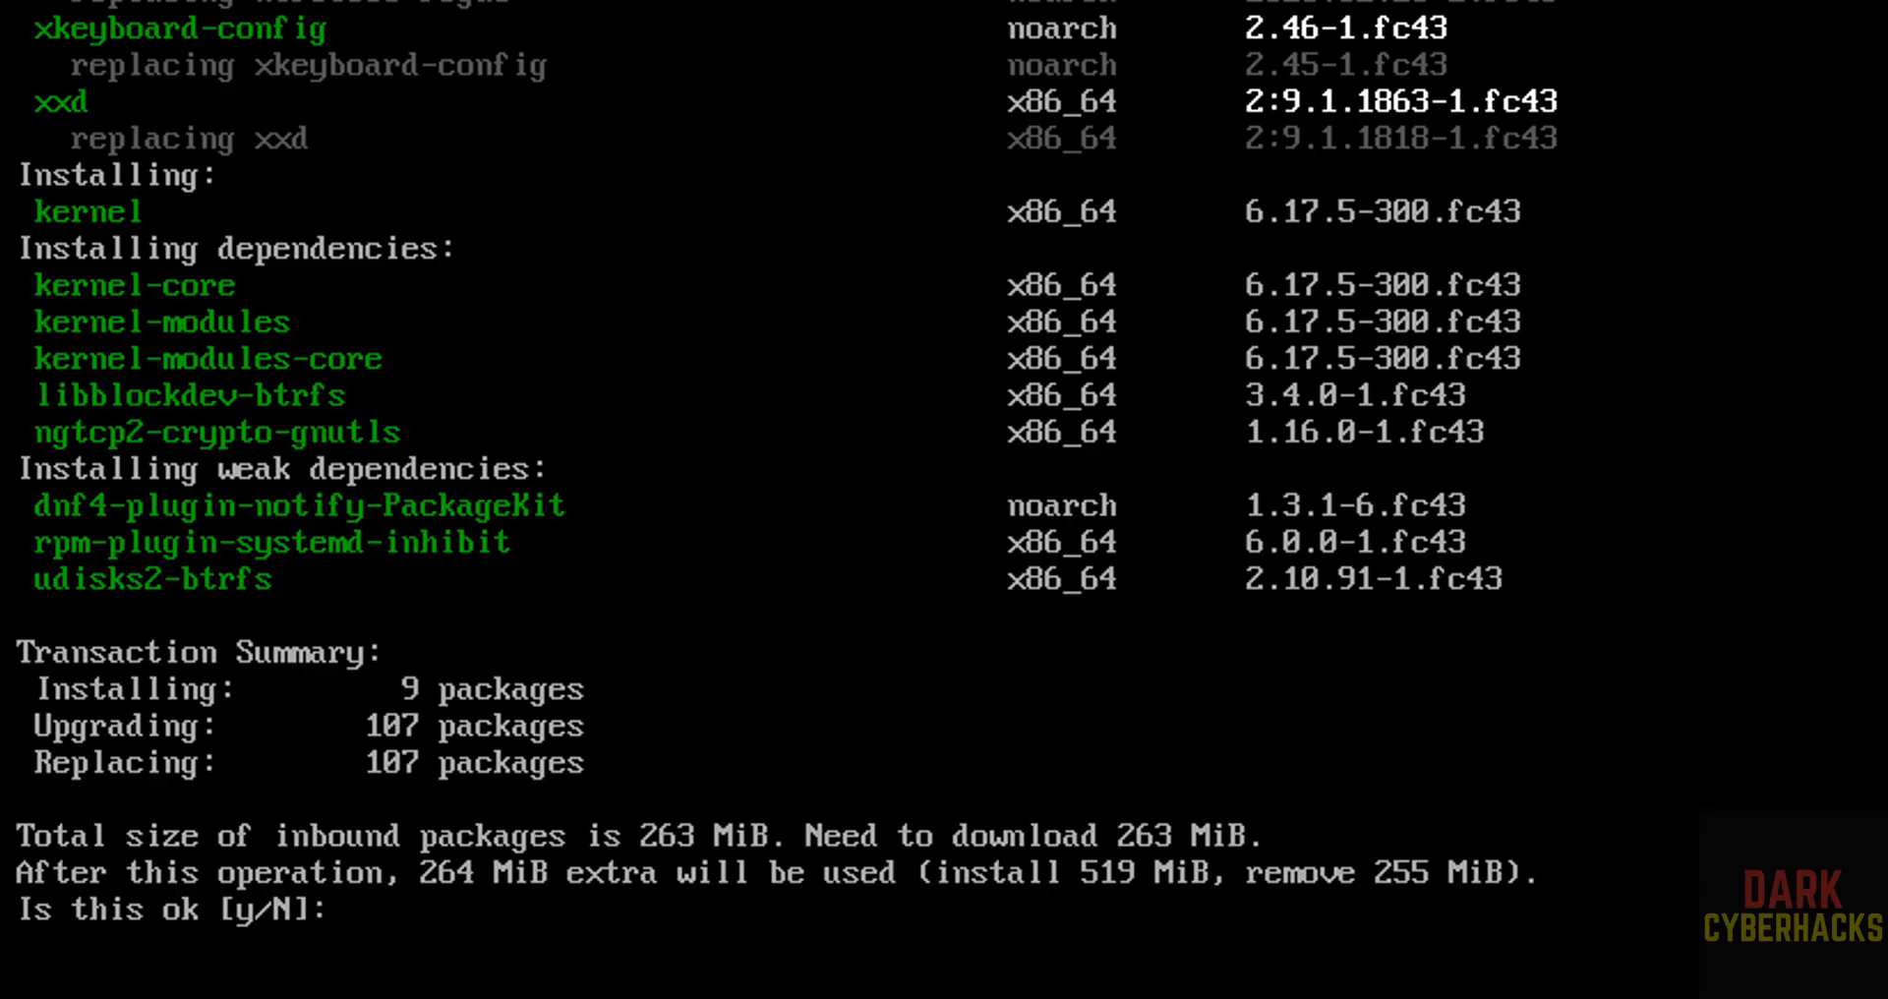
type("y")
key("Return")
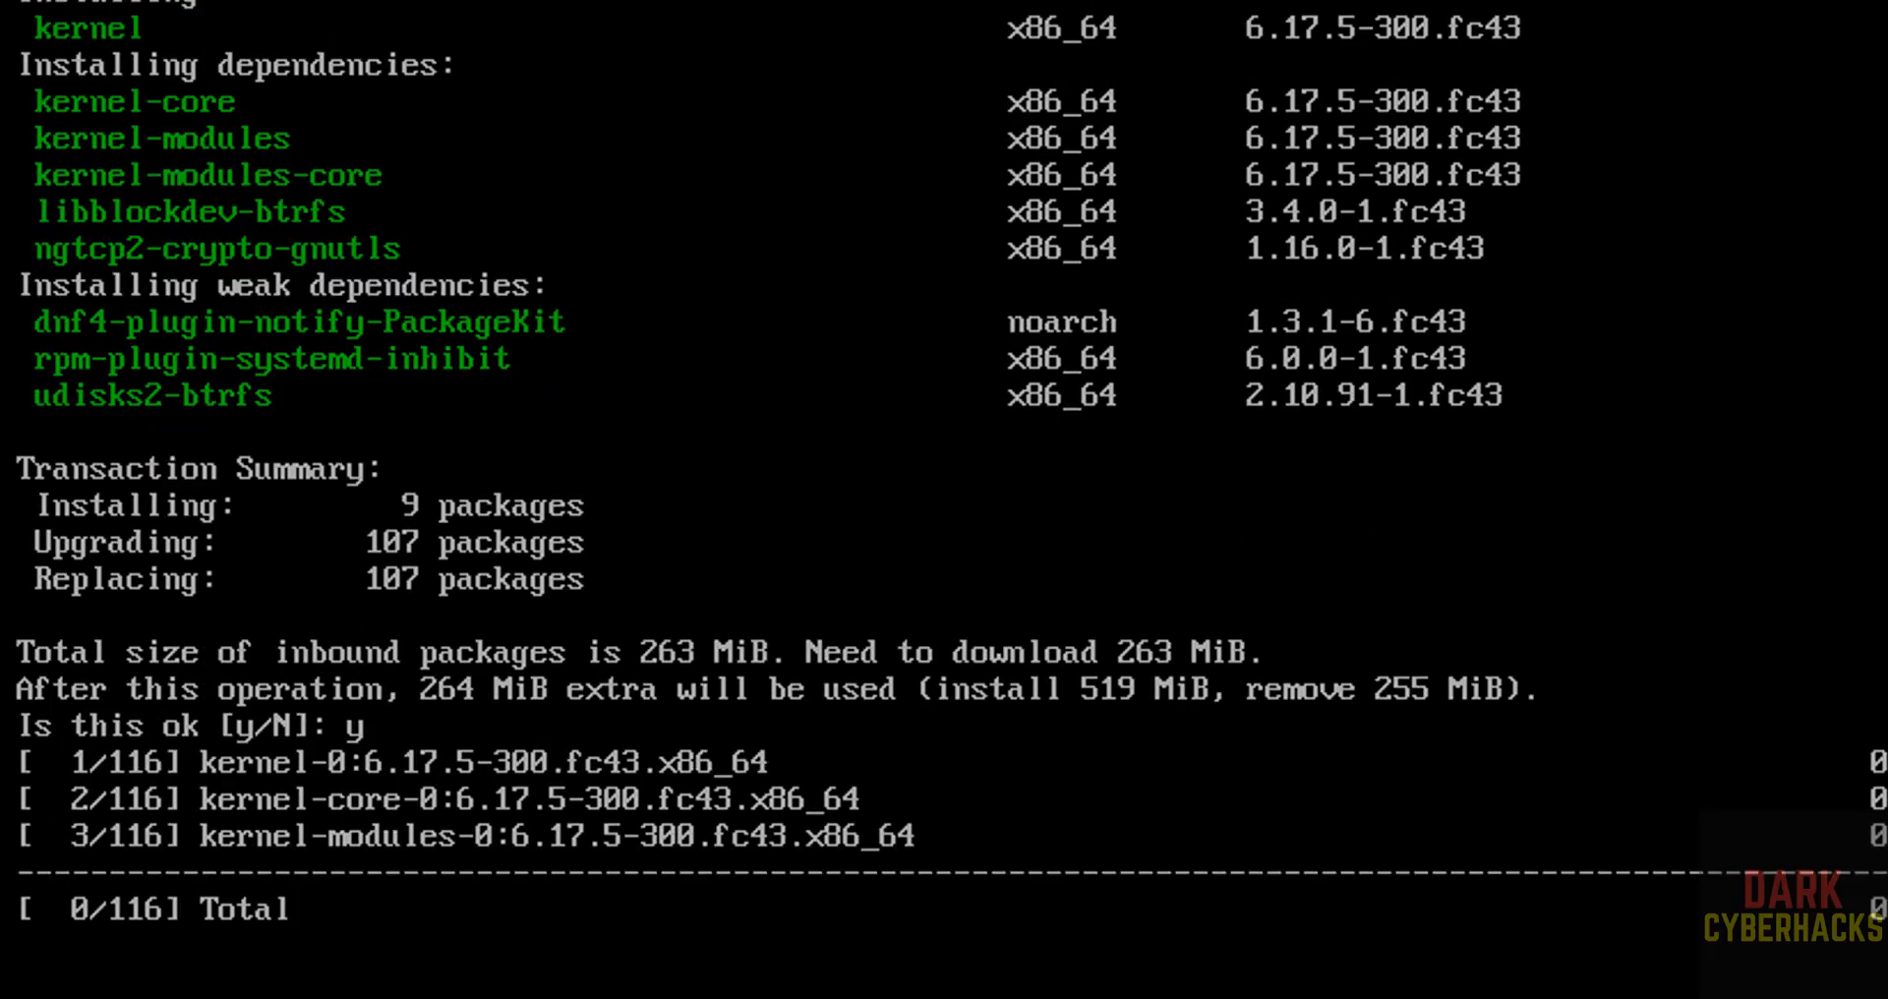